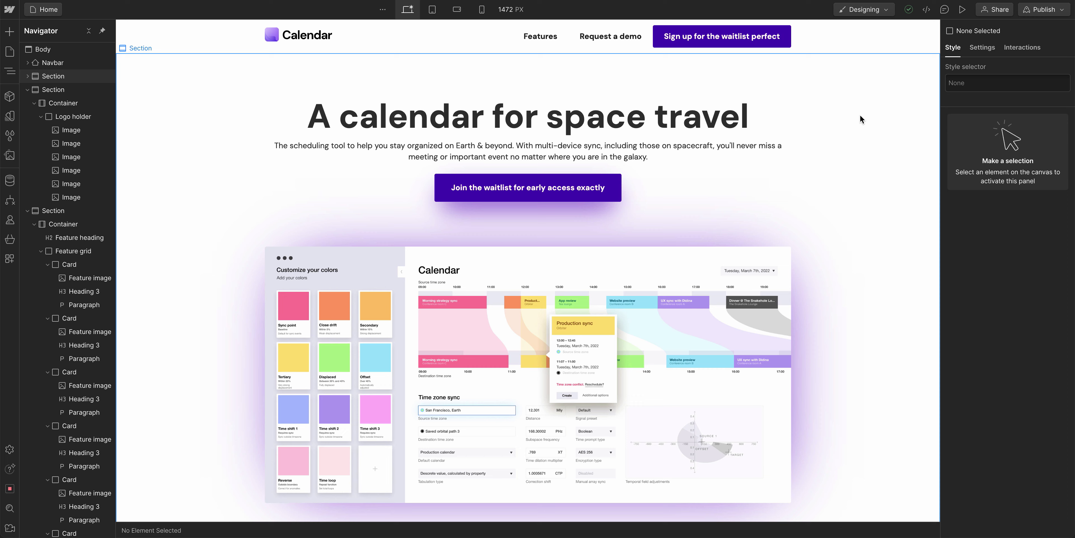
Drag a new Section onto the bottom of the page, below the features grid.
{"action": "left_click", "coordinate": [849, 43]}
{"action": "scroll", "coordinate": [832, 143], "scroll_direction": "down", "scroll_amount": 5}
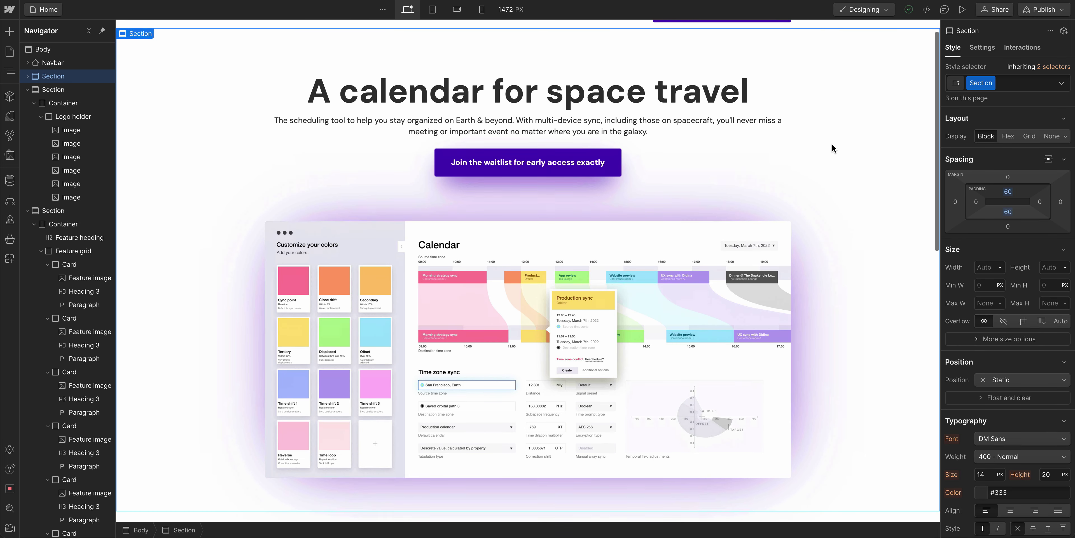
{"action": "scroll", "coordinate": [832, 144], "scroll_direction": "down", "scroll_amount": 10}
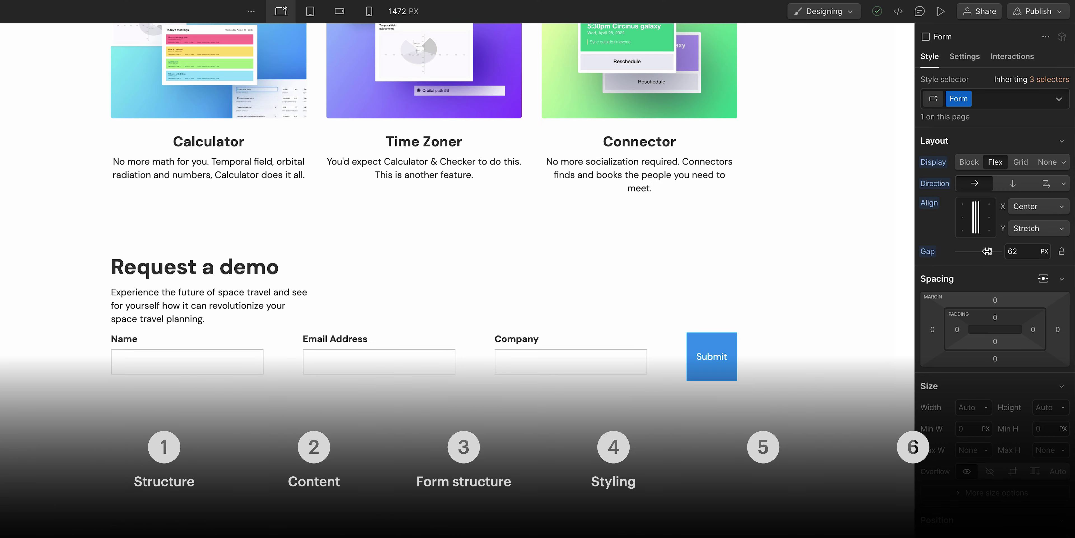
{"action": "left_click_drag", "start_coordinate": [982, 251], "coordinate": [965, 252]}
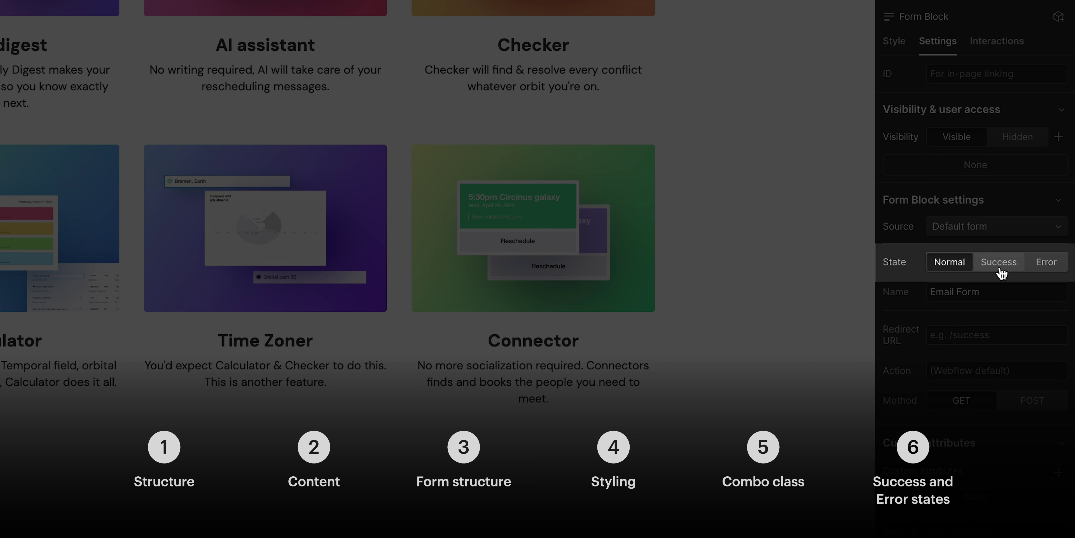
{"action": "left_click", "coordinate": [1047, 267]}
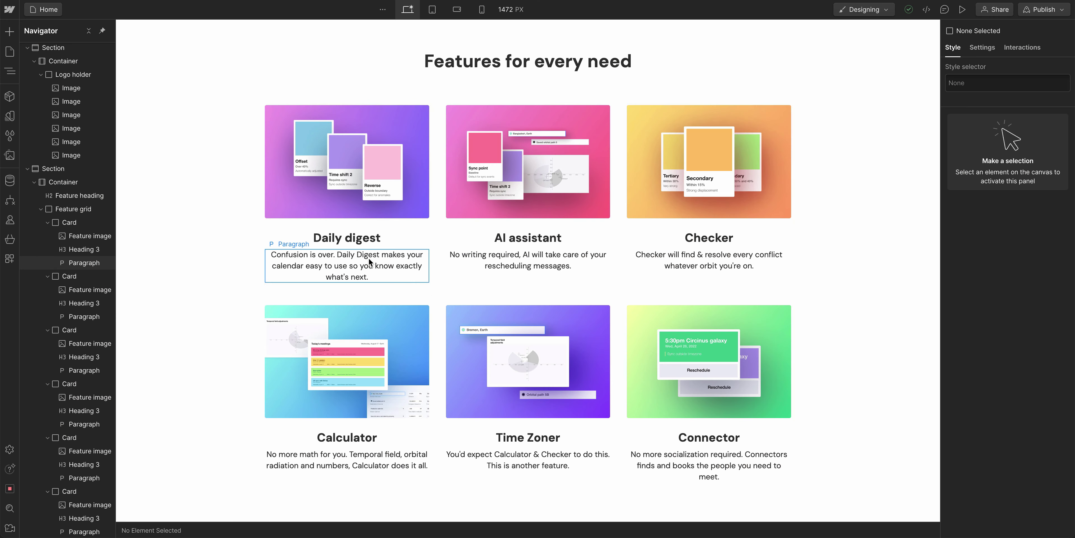
{"action": "left_click", "coordinate": [88, 34]}
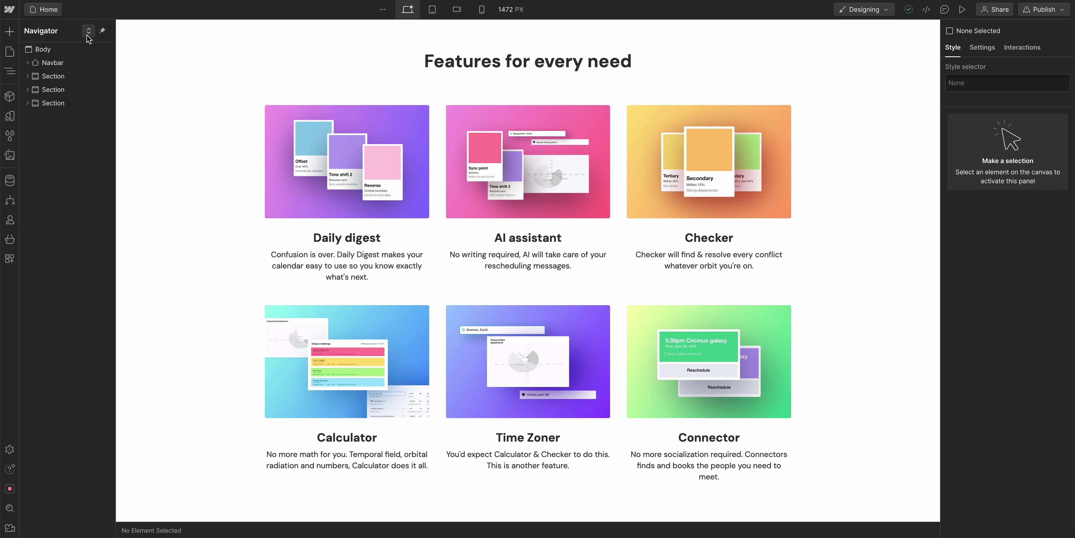
{"action": "left_click", "coordinate": [13, 35]}
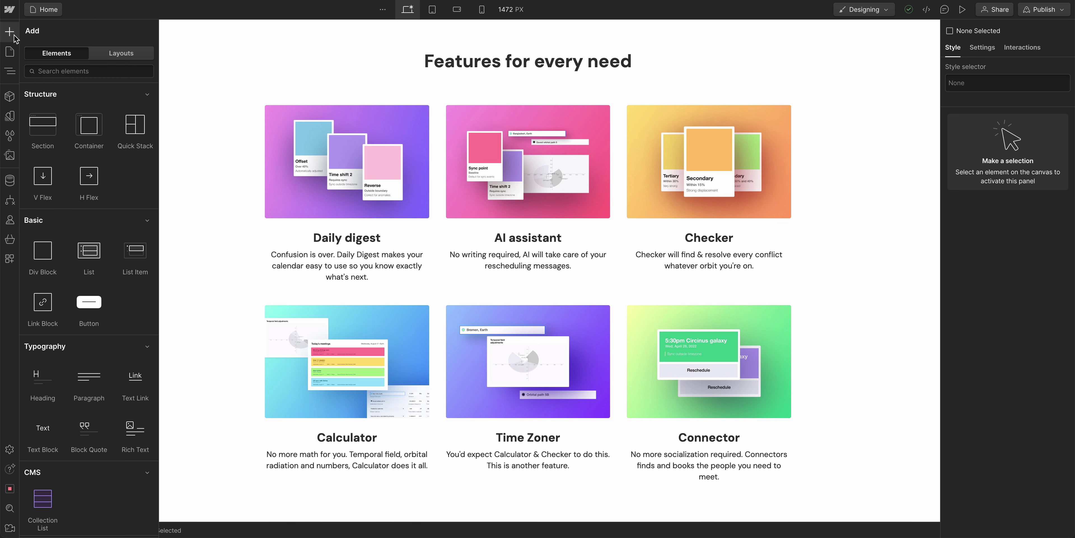
{"action": "left_click_drag", "start_coordinate": [42, 125], "coordinate": [229, 519]}
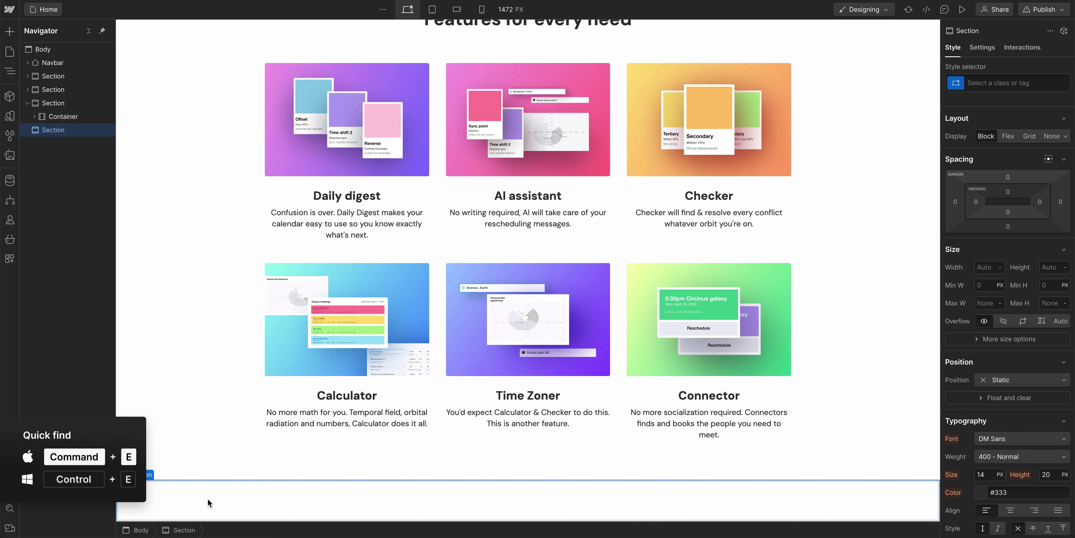
Insert a Container into the new section, then a Form Block inside it.
{"action": "key", "text": "ctrl+e"}
{"action": "type", "text": "container"}
{"action": "key", "text": "Return"}
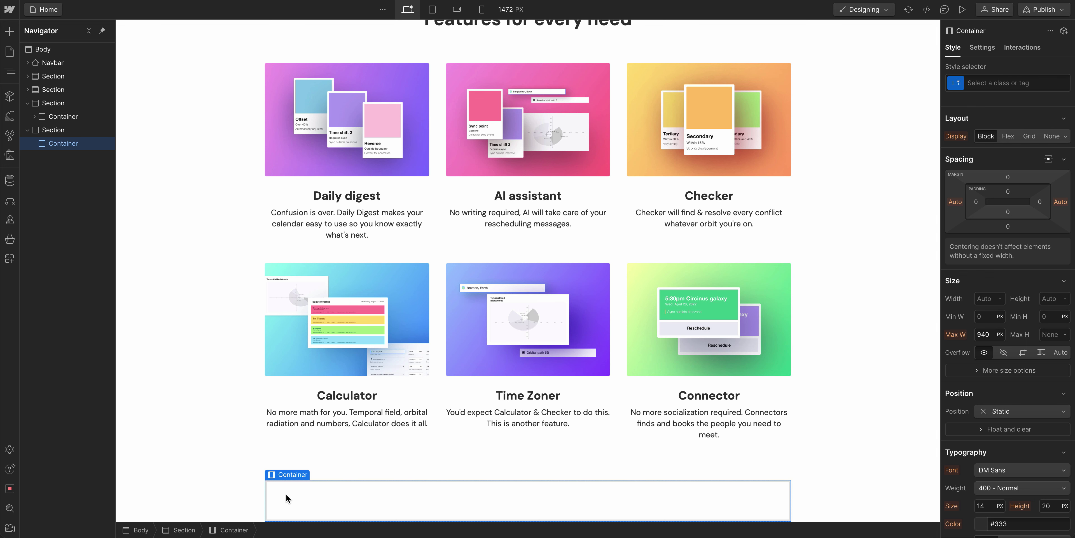
{"action": "key", "text": "ctrl+e"}
{"action": "type", "text": "Form"}
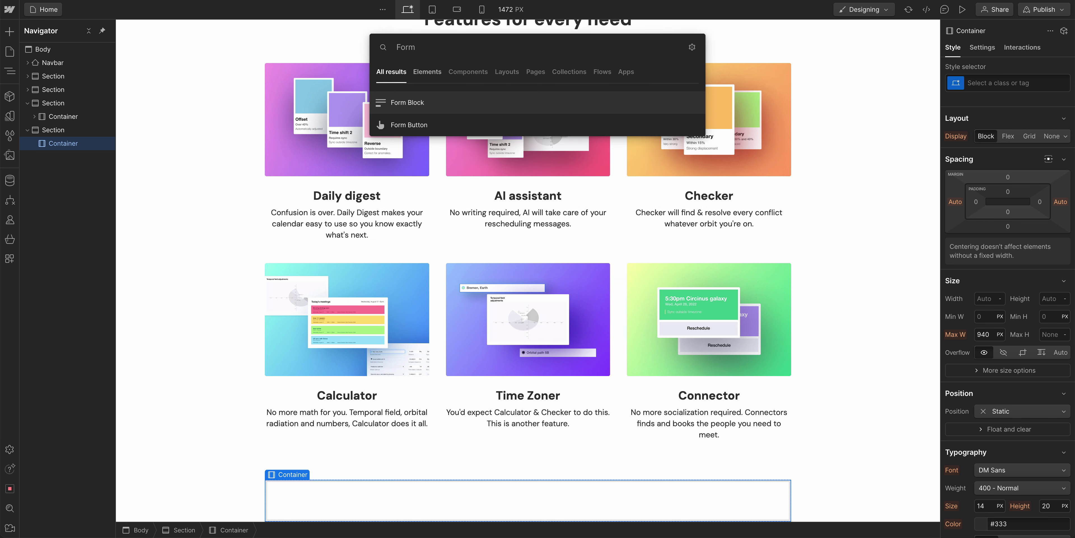
{"action": "key", "text": "Down"}
{"action": "key", "text": "Up"}
{"action": "key", "text": "Return"}
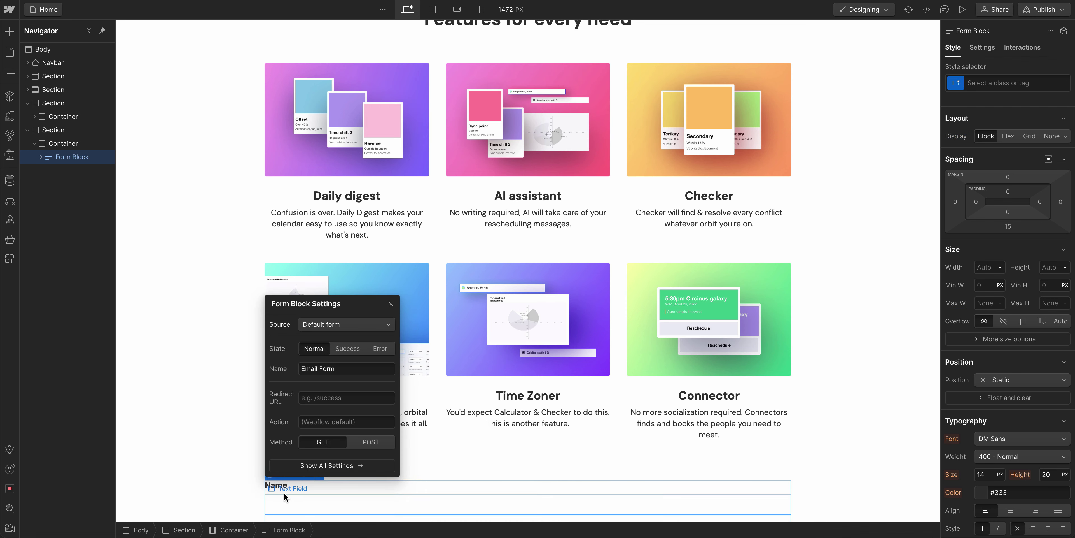
{"action": "scroll", "coordinate": [248, 485], "scroll_direction": "down", "scroll_amount": 2}
{"action": "key", "text": "Escape"}
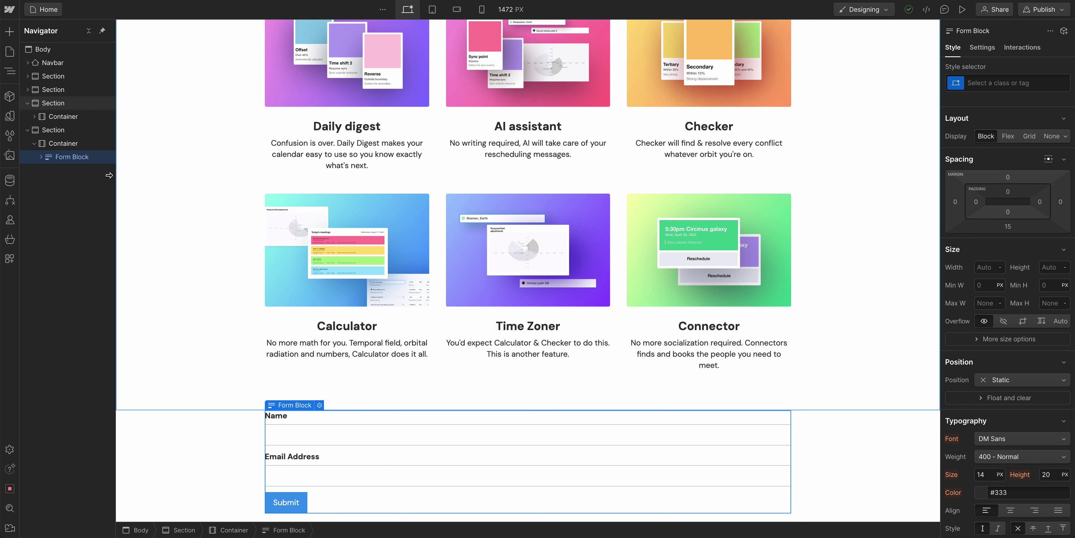
Add an H2 heading reading 'Request a demo' at the top of the form.
{"action": "left_click", "coordinate": [10, 31]}
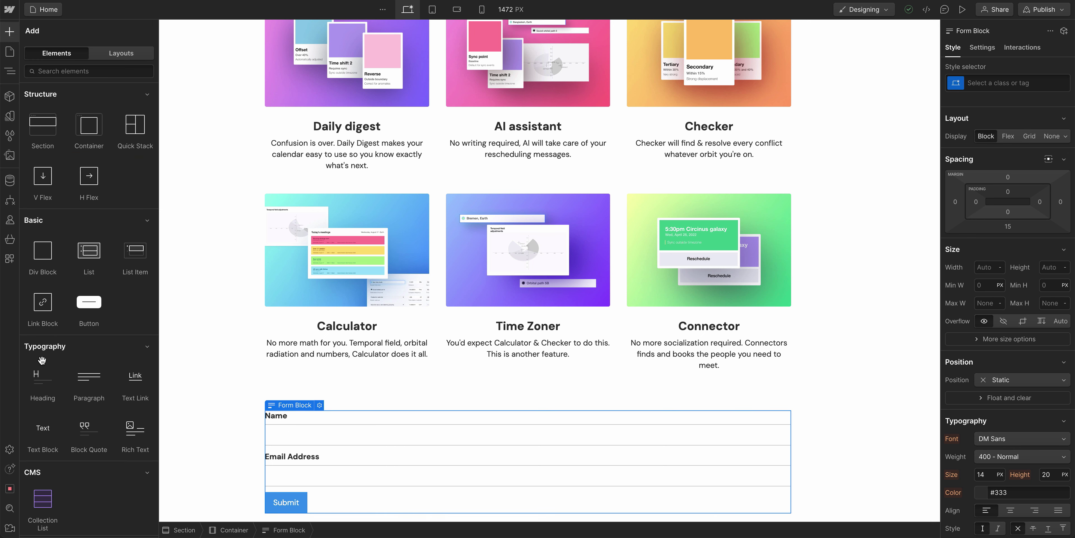
{"action": "left_click_drag", "start_coordinate": [41, 360], "coordinate": [288, 408]}
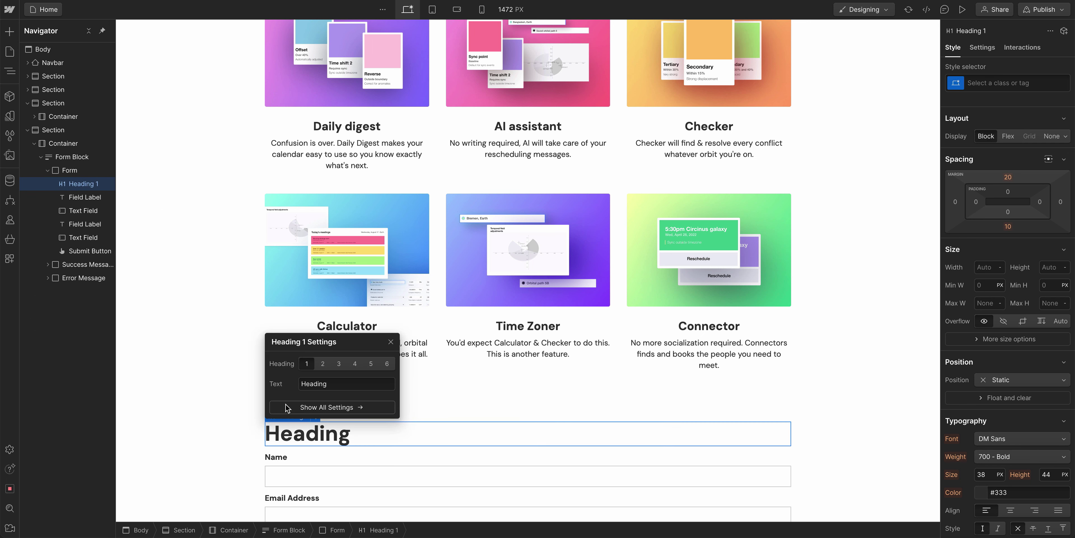
{"action": "left_click", "coordinate": [323, 364]}
{"action": "left_click", "coordinate": [347, 435]}
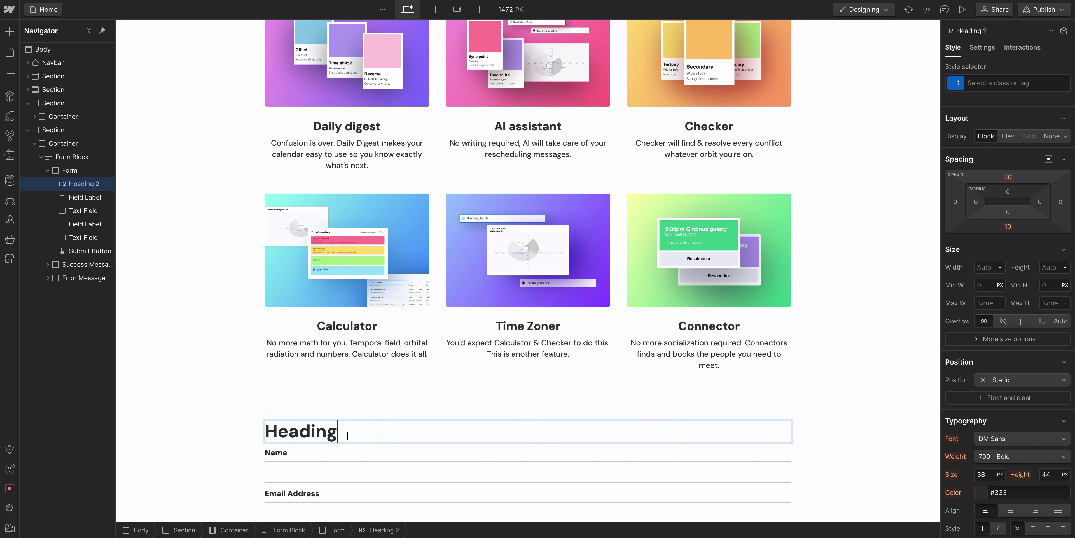
{"action": "double_click", "coordinate": [347, 435]}
{"action": "type", "text": "Request a demo"}
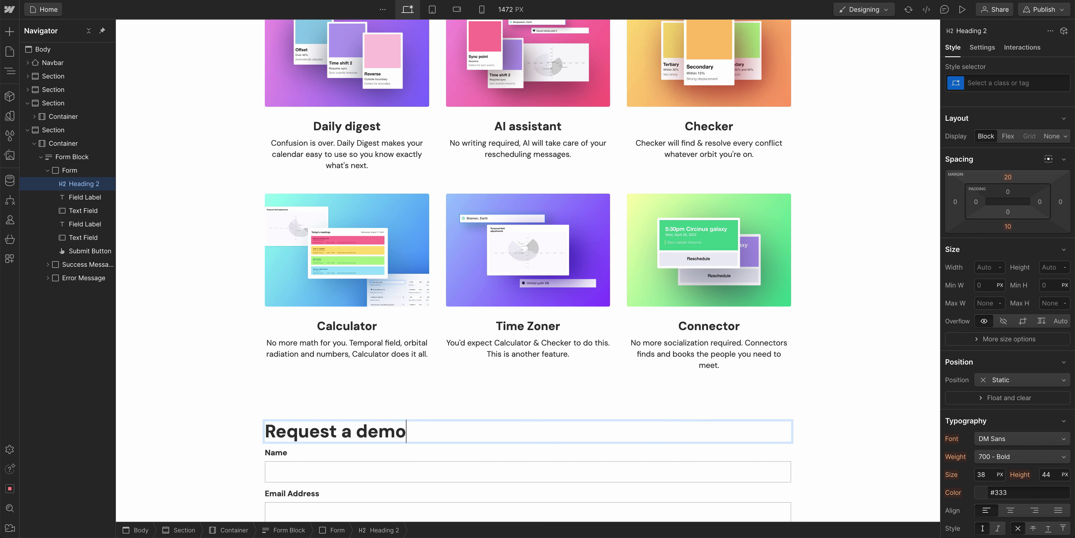
{"action": "key", "text": "Escape"}
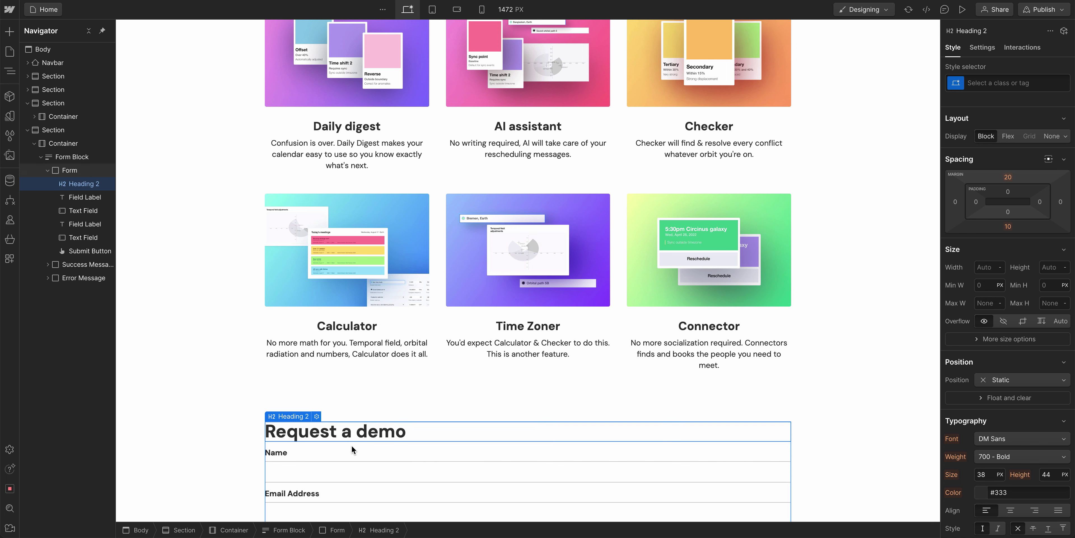
Add a paragraph under the heading about experiencing the future of space travel.
{"action": "left_click", "coordinate": [10, 31]}
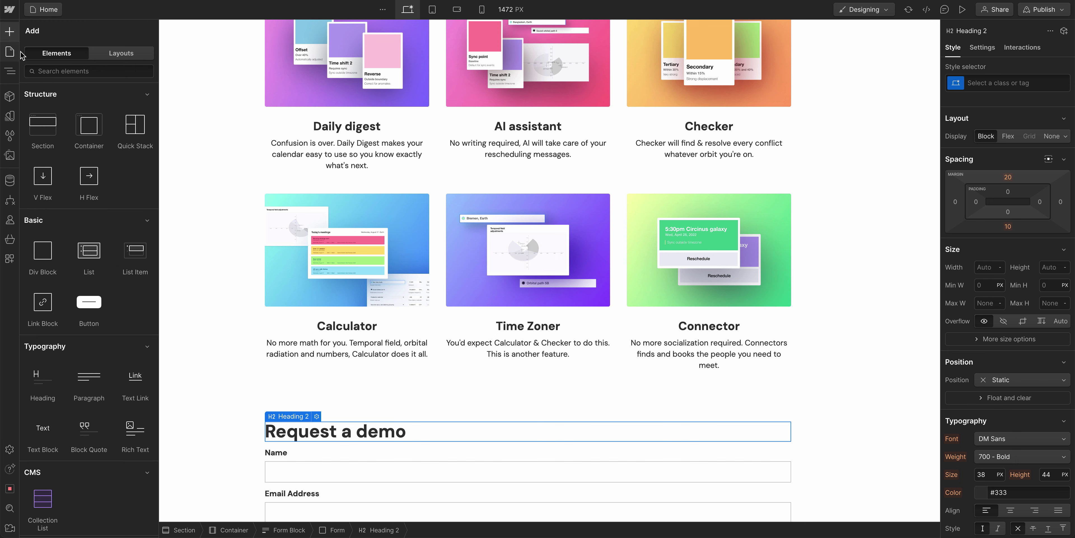
{"action": "left_click_drag", "start_coordinate": [86, 374], "coordinate": [289, 453]}
{"action": "double_click", "coordinate": [292, 454]}
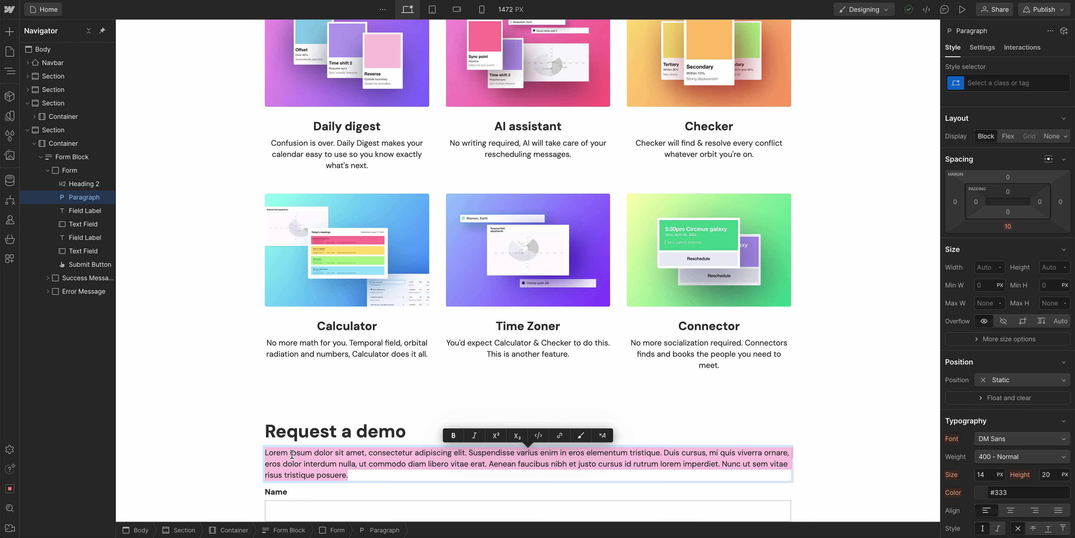
{"action": "type", "text": "Exper"}
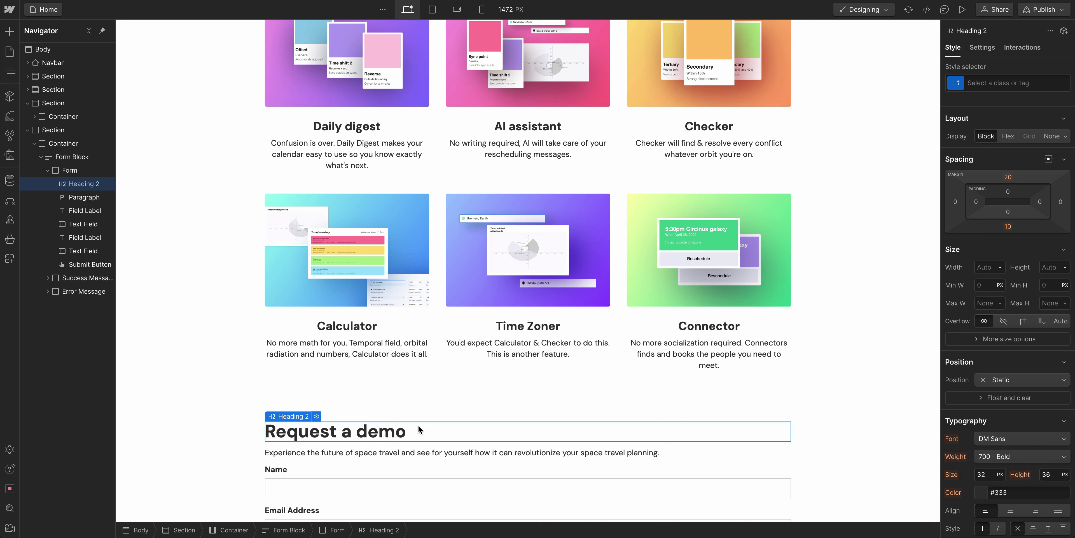
Set the description paragraph's Max W to 300 px.
{"action": "left_click", "coordinate": [576, 452]}
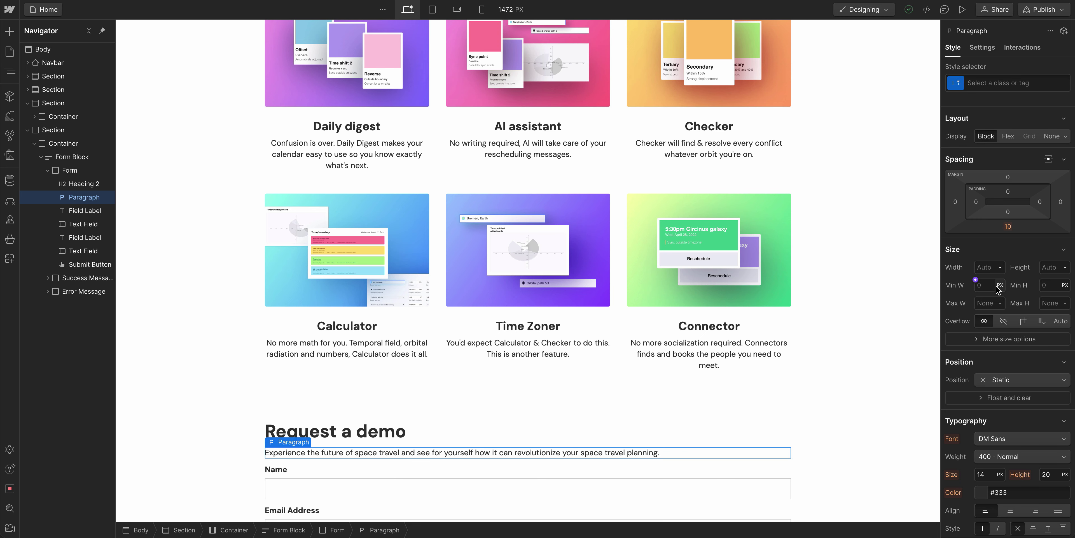
{"action": "left_click", "coordinate": [986, 303]}
{"action": "key", "text": "Return"}
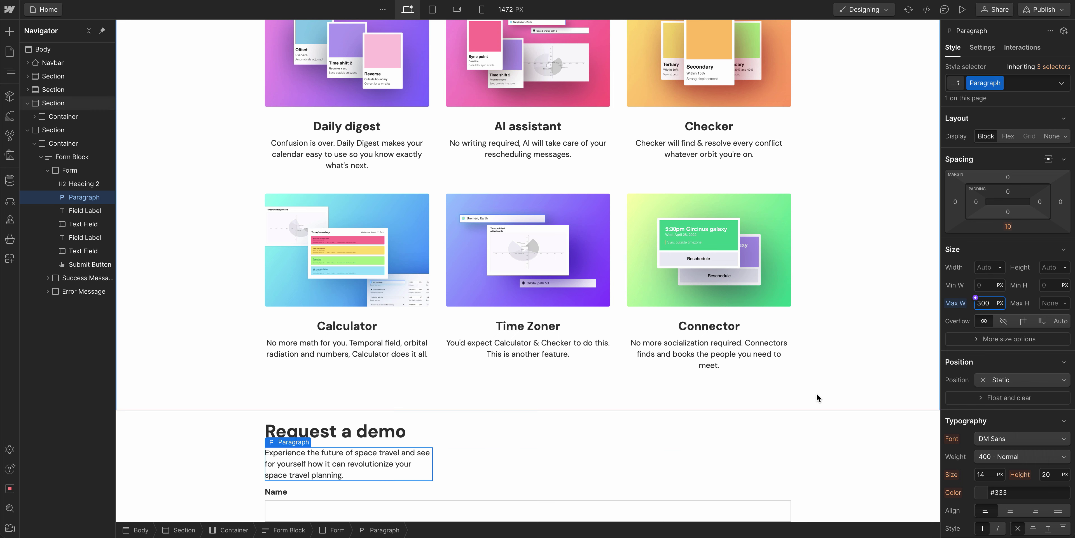
{"action": "scroll", "coordinate": [723, 434], "scroll_direction": "down", "scroll_amount": 3}
Try a larger font size on the 'Request a demo' heading, then undo it.
{"action": "left_click", "coordinate": [547, 362]}
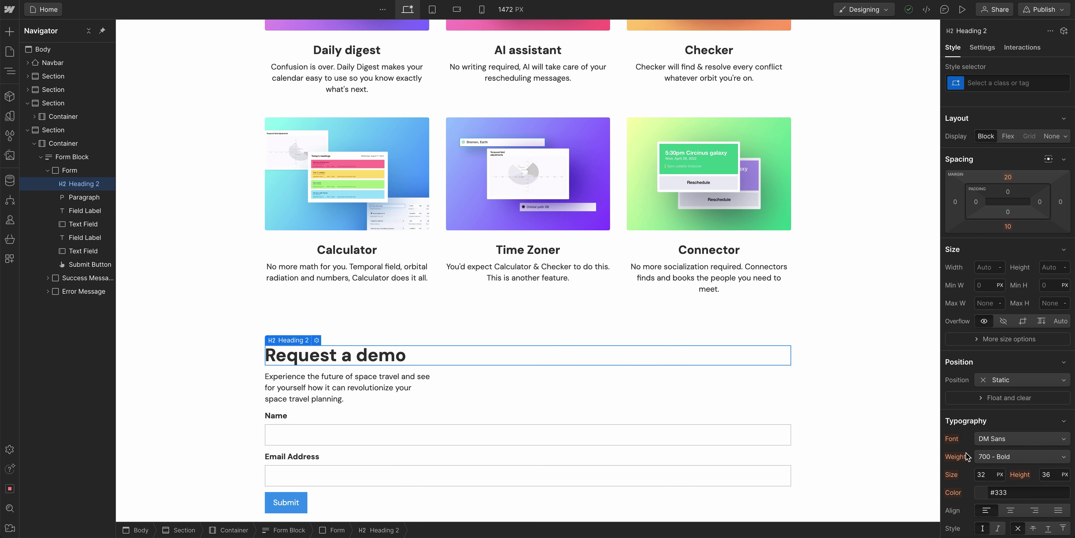
{"action": "left_click_drag", "start_coordinate": [986, 474], "coordinate": [995, 475]}
{"action": "key", "text": "super+z"}
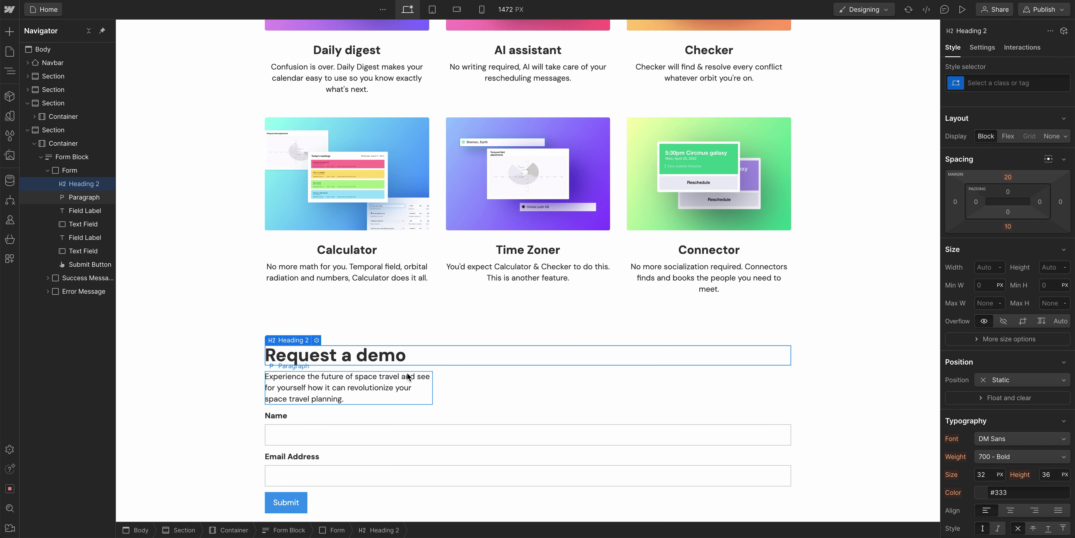
Insert a Div Block into the form and move the heading and paragraph into it.
{"action": "left_click", "coordinate": [408, 377]}
{"action": "key", "text": "super+e"}
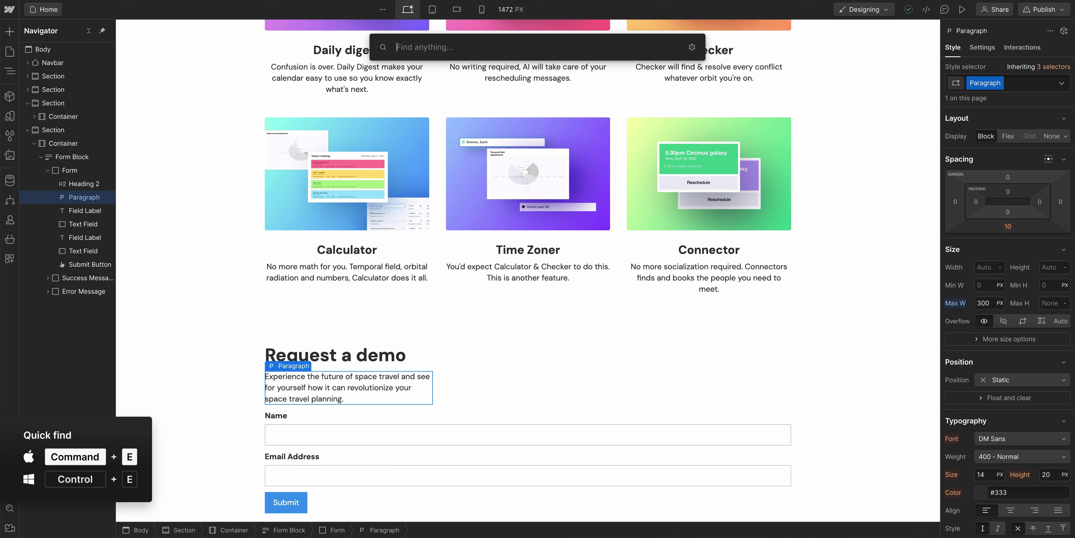
{"action": "type", "text": "div"}
{"action": "key", "text": "Return"}
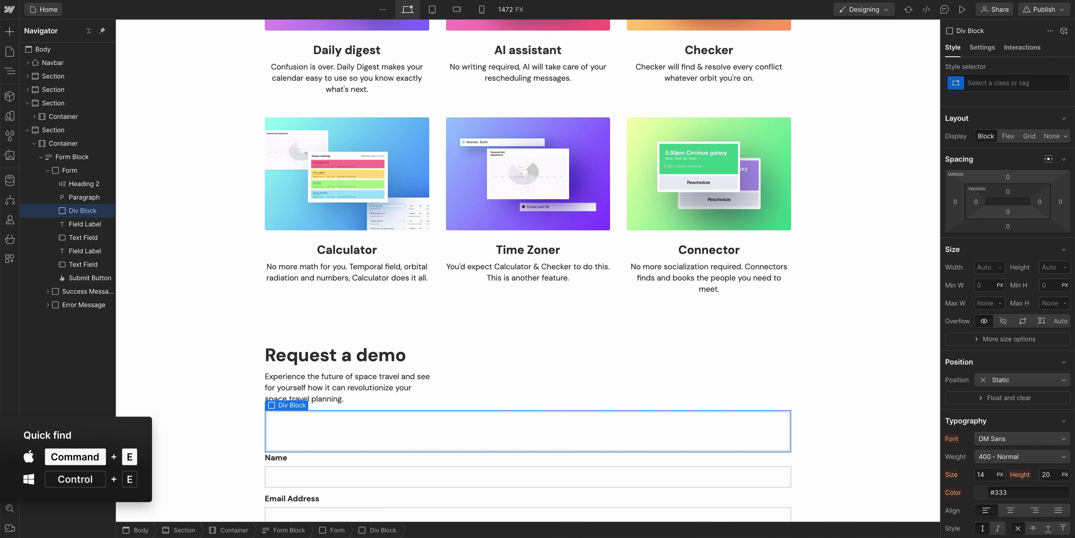
{"action": "left_click", "coordinate": [357, 358]}
{"action": "left_click_drag", "start_coordinate": [357, 359], "coordinate": [354, 417]}
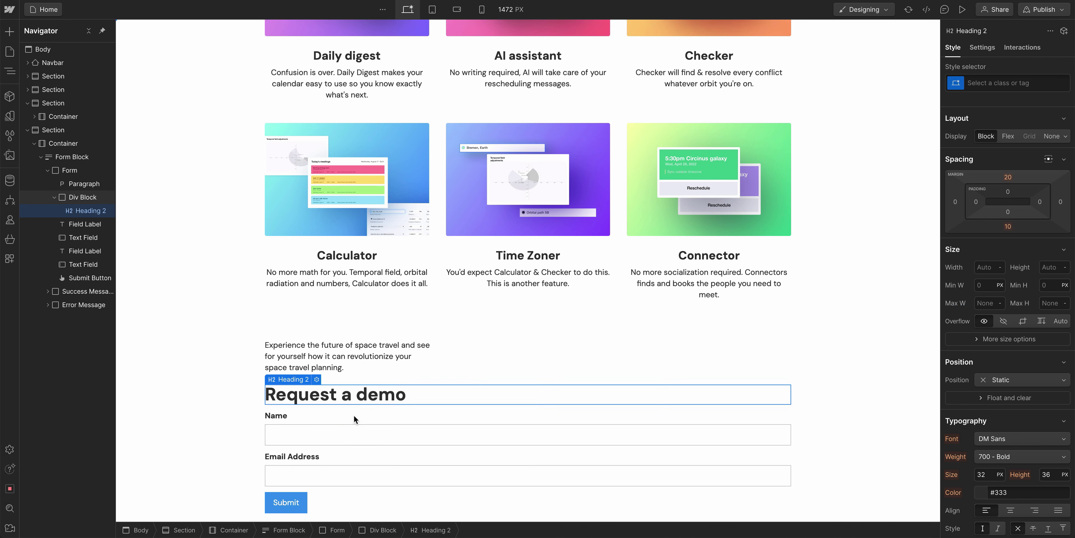
{"action": "left_click", "coordinate": [354, 369]}
{"action": "left_click_drag", "start_coordinate": [352, 370], "coordinate": [369, 404]}
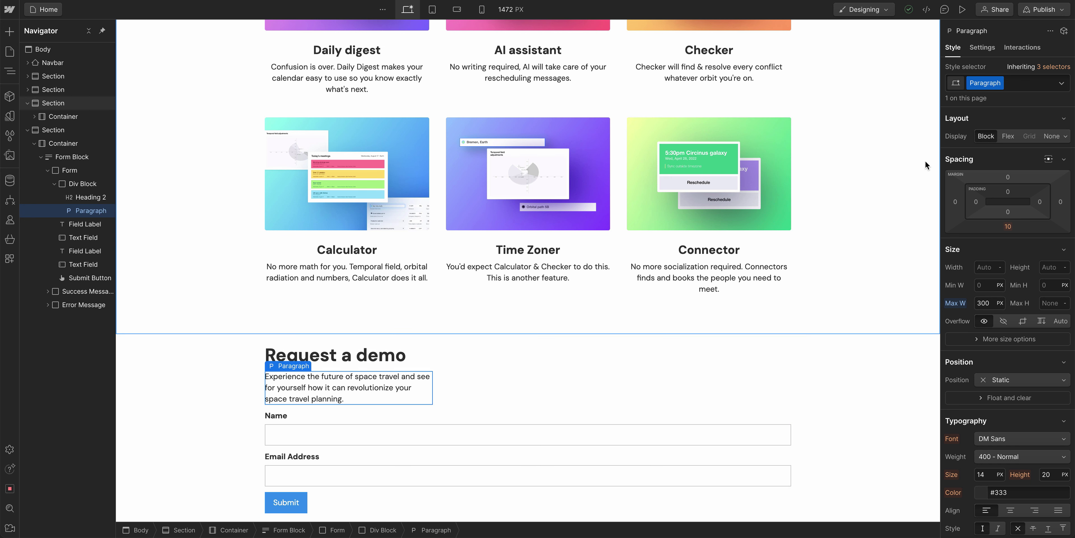
Remove the Paragraph class from the description and clean up the unused Paragraph style.
{"action": "left_click", "coordinate": [1001, 83]}
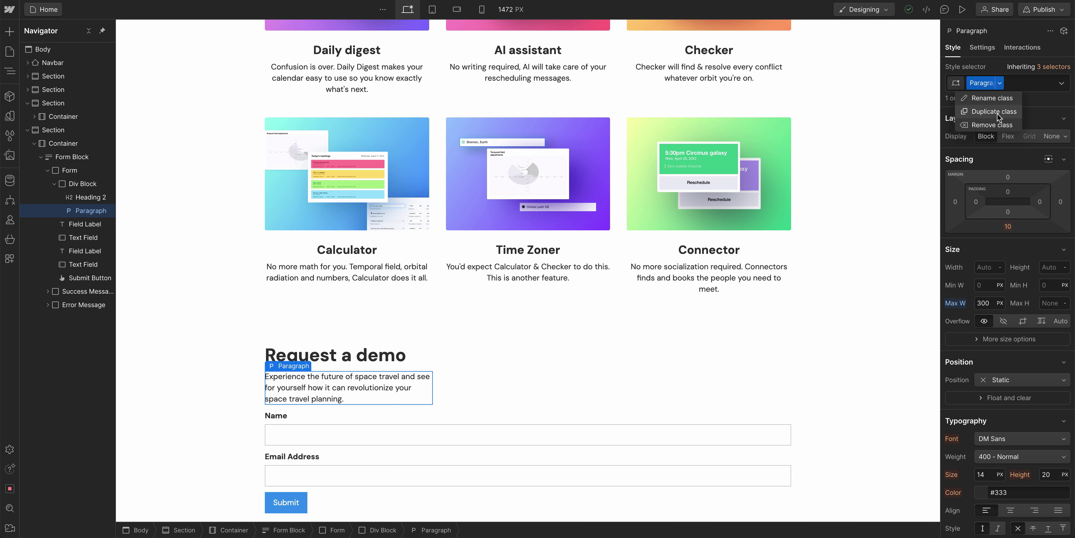
{"action": "left_click", "coordinate": [998, 127]}
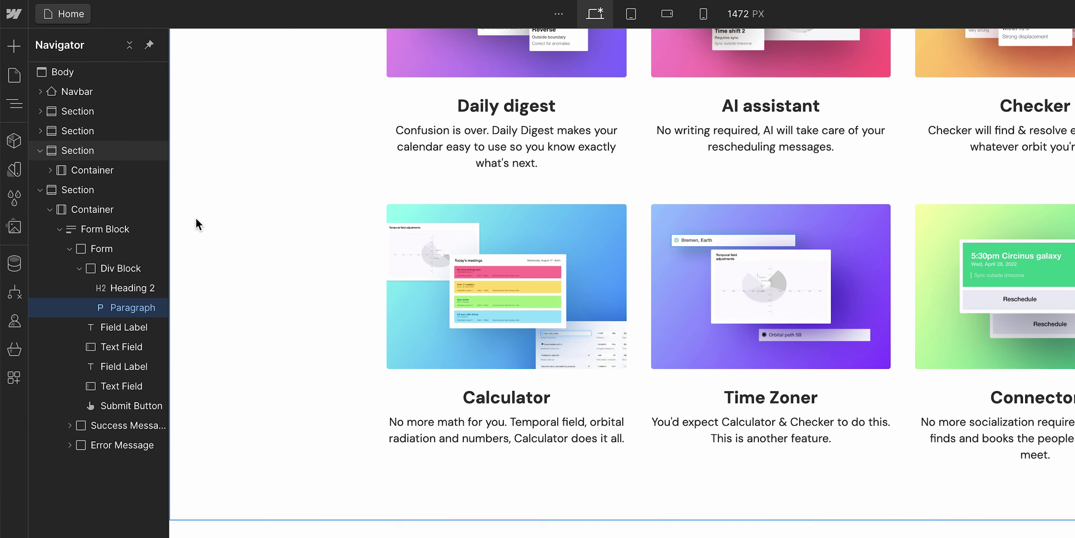
{"action": "left_click", "coordinate": [10, 136]}
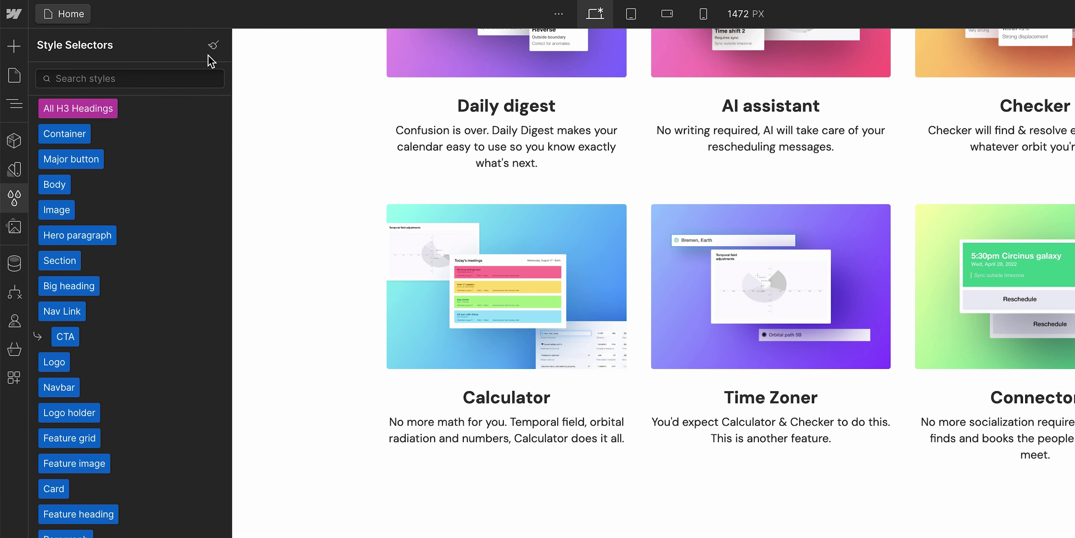
{"action": "left_click", "coordinate": [213, 45]}
{"action": "left_click", "coordinate": [61, 215]}
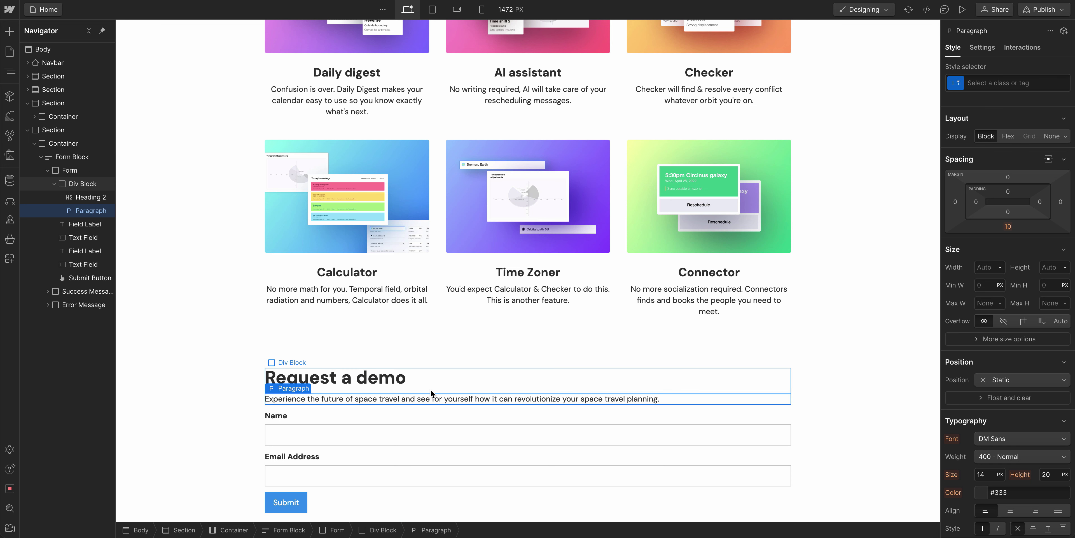
Give the heading-and-paragraph Div Block the class 'Form content wrapper' with a 300 px Max W.
{"action": "left_click", "coordinate": [430, 390]}
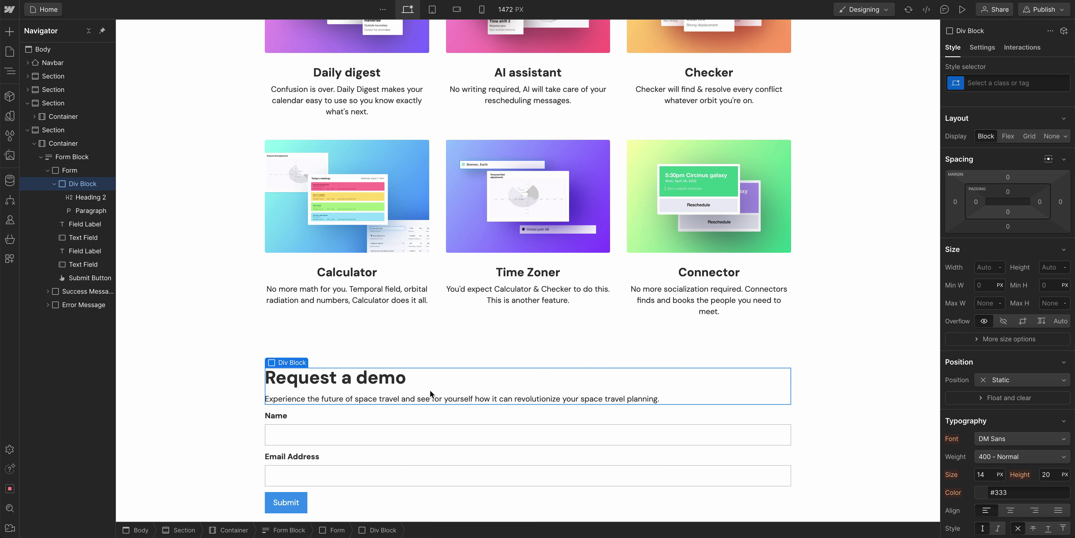
{"action": "left_click", "coordinate": [1004, 86]}
{"action": "type", "text": "Form content wrapper"}
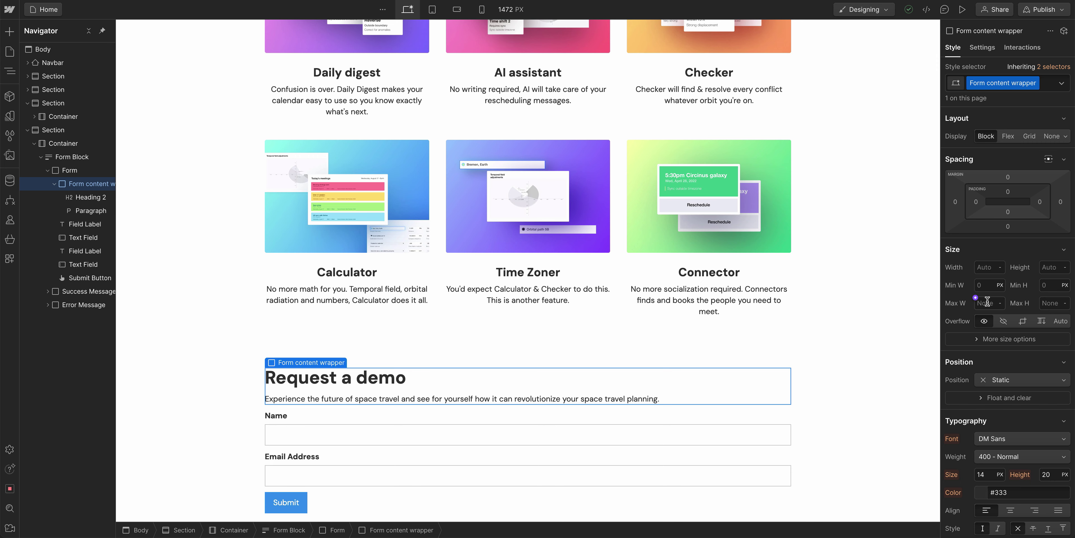
{"action": "left_click", "coordinate": [988, 301]}
{"action": "key", "text": "Return"}
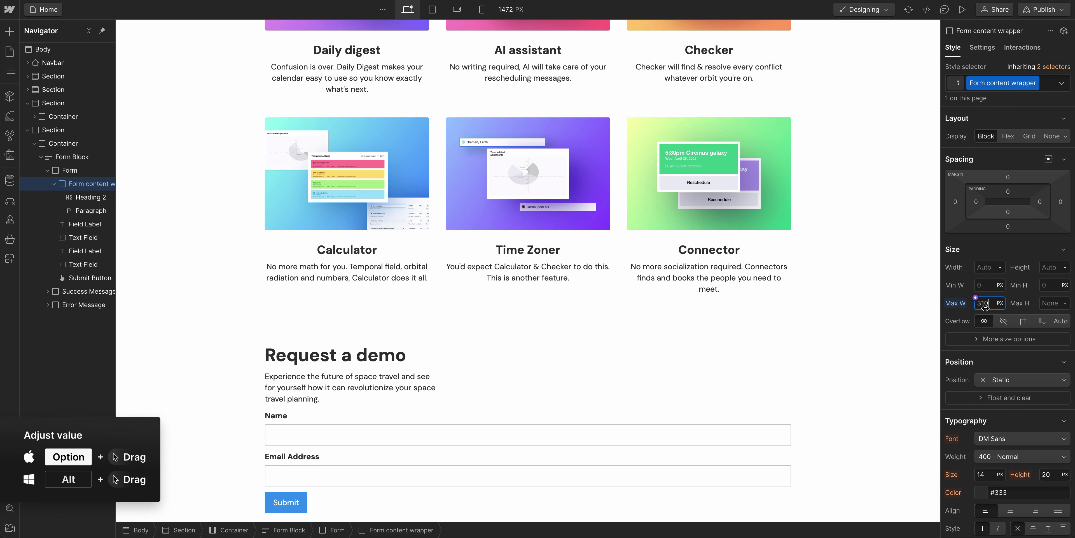
{"action": "left_click_drag", "start_coordinate": [1010, 306], "coordinate": [935, 315]}
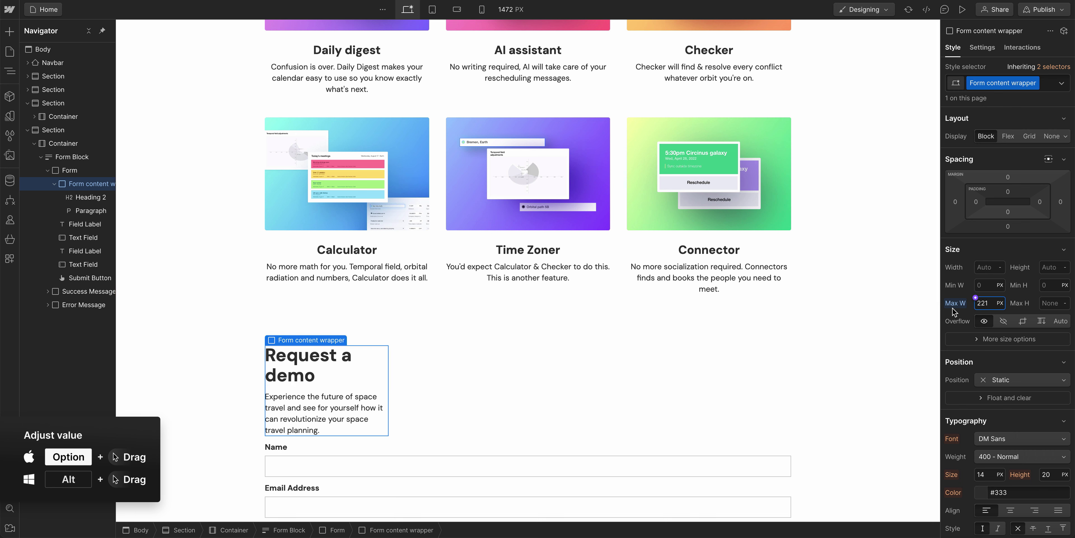
{"action": "left_click_drag", "start_coordinate": [978, 304], "coordinate": [1068, 298]}
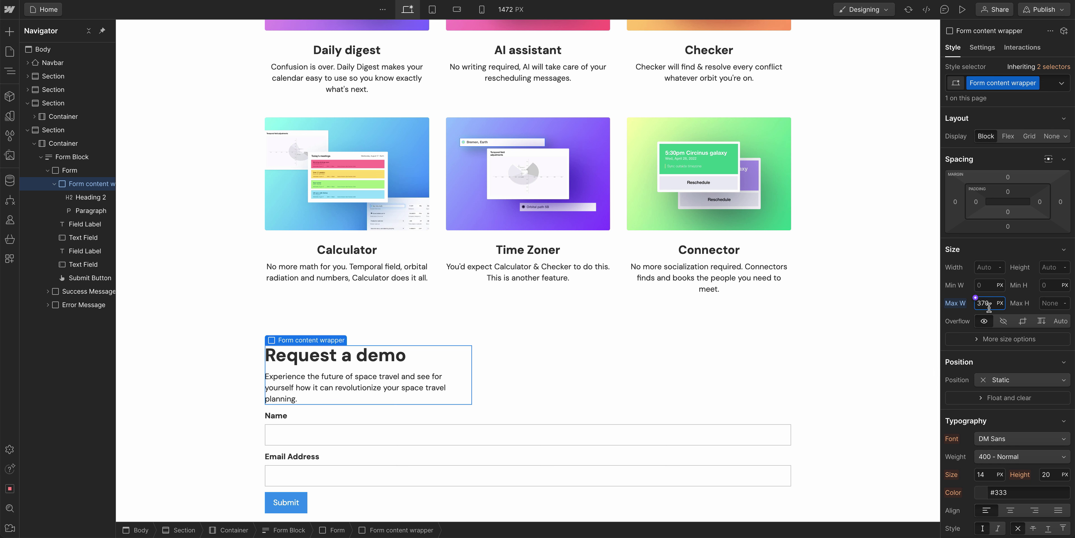
{"action": "key", "text": "Return"}
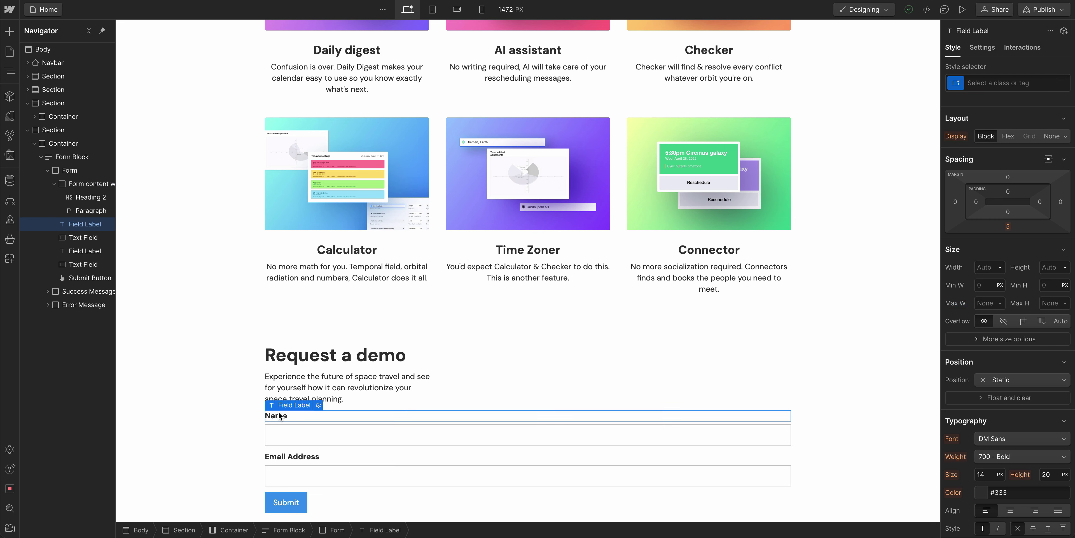
Collapse the third section in the Navigator and review the form's labels, fields and Submit button.
{"action": "left_click", "coordinate": [313, 459]}
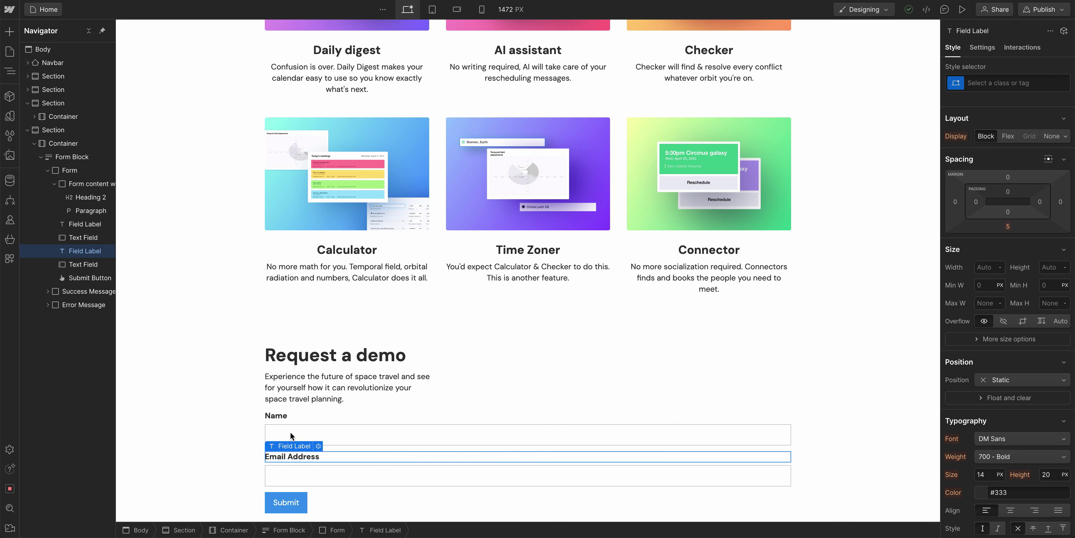
{"action": "left_click", "coordinate": [28, 102]}
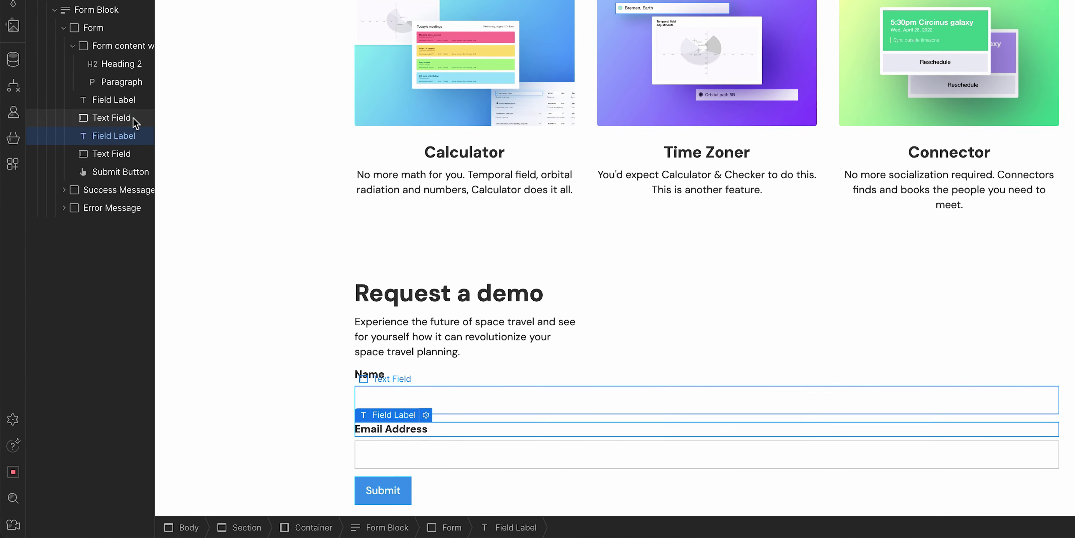
{"action": "left_click", "coordinate": [138, 103]}
{"action": "left_click", "coordinate": [140, 121]}
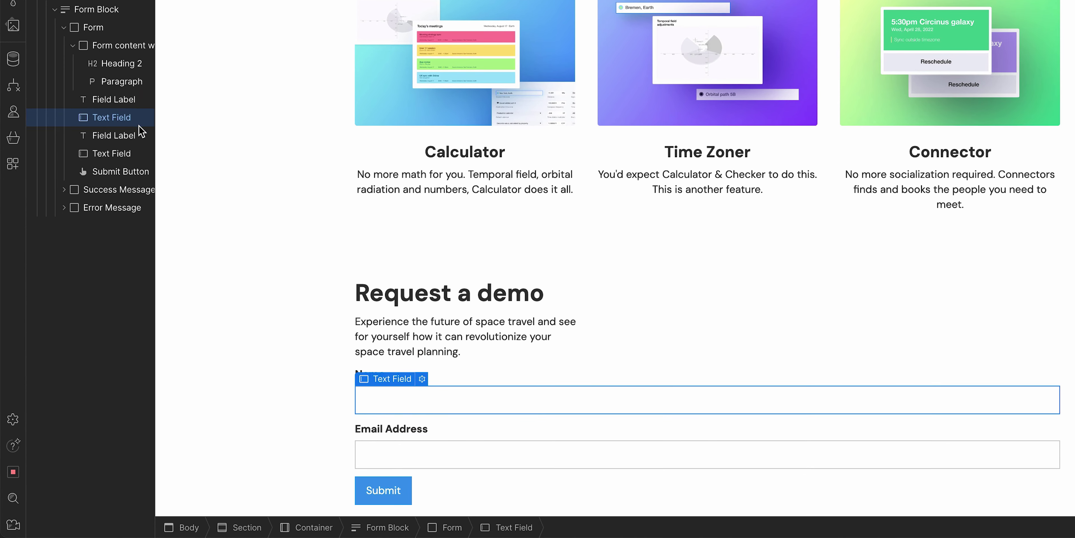
{"action": "left_click", "coordinate": [141, 134]}
{"action": "left_click", "coordinate": [141, 155]}
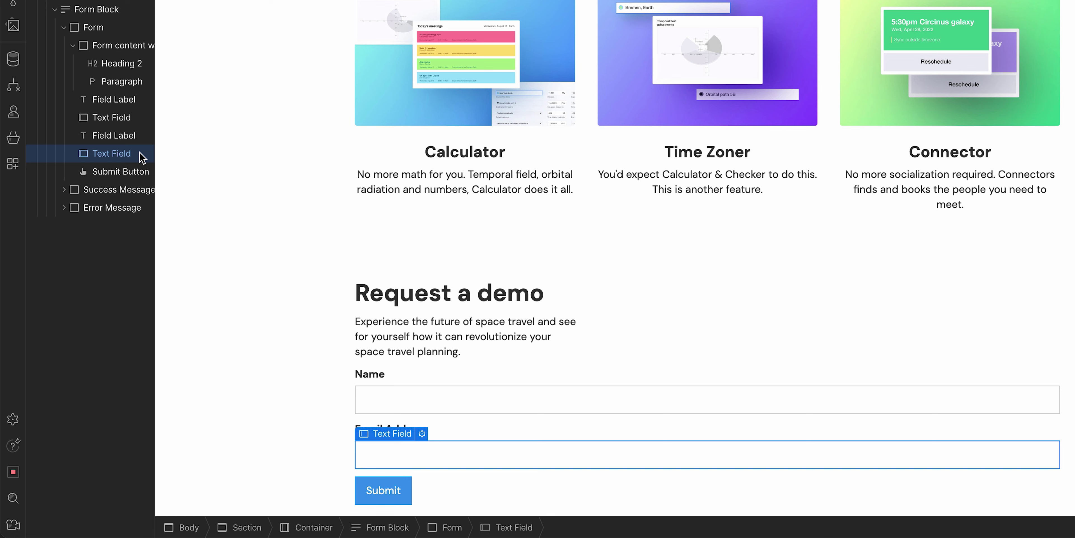
{"action": "left_click", "coordinate": [377, 497]}
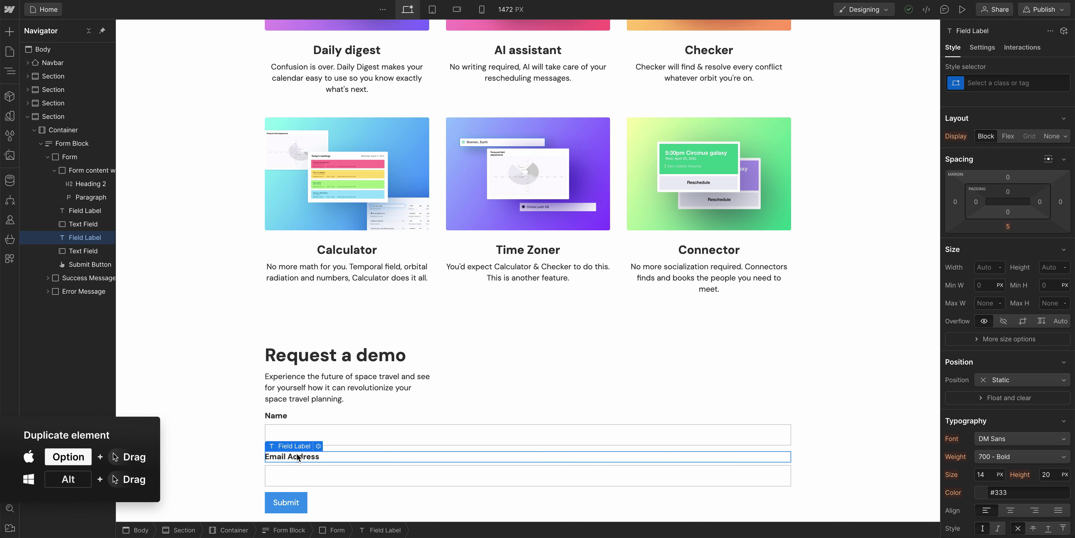
Alt-drag copies of the Email Address label and text field below the email field.
{"action": "left_click_drag", "start_coordinate": [299, 460], "coordinate": [309, 486]}
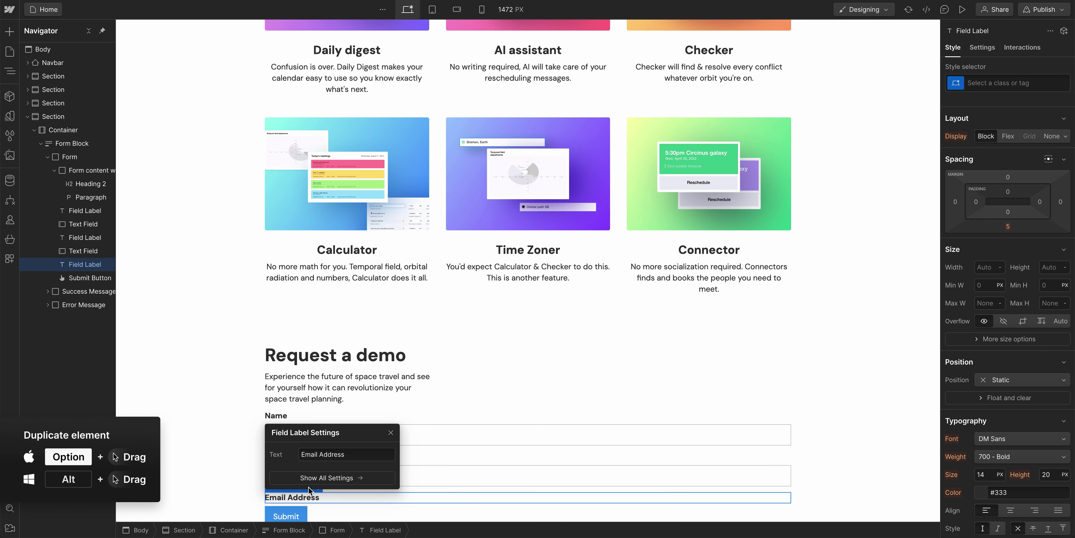
{"action": "left_click", "coordinate": [309, 487]}
{"action": "left_click", "coordinate": [333, 474]}
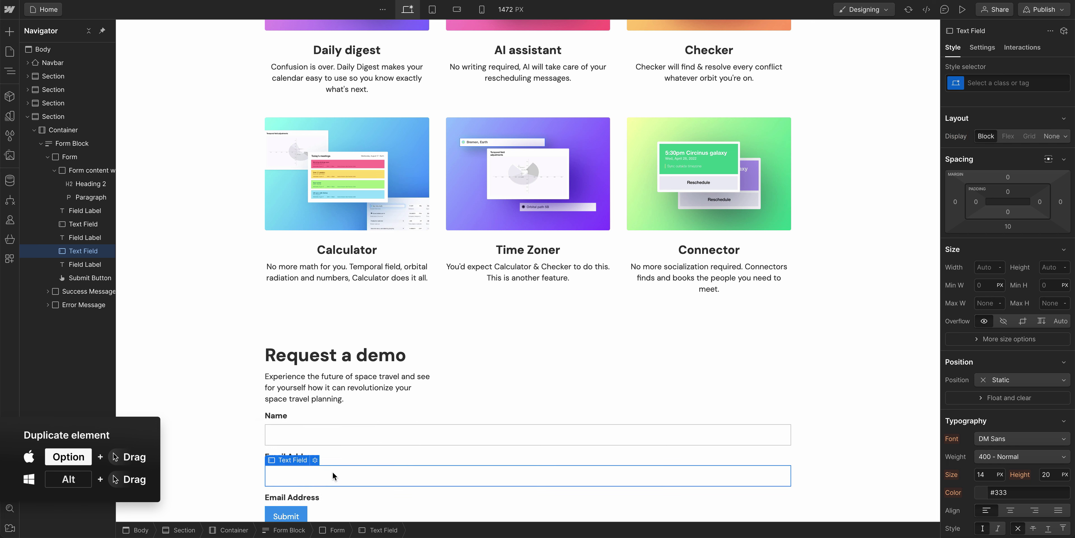
{"action": "left_click_drag", "start_coordinate": [332, 472], "coordinate": [333, 499]}
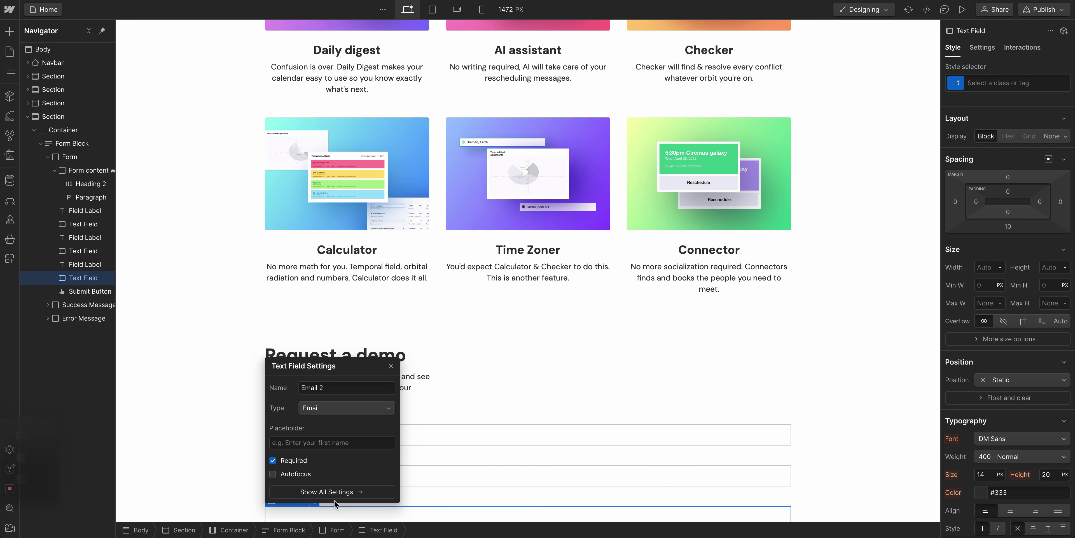
{"action": "scroll", "coordinate": [334, 500], "scroll_direction": "down", "scroll_amount": 1}
{"action": "left_click_drag", "start_coordinate": [334, 499], "coordinate": [329, 471]}
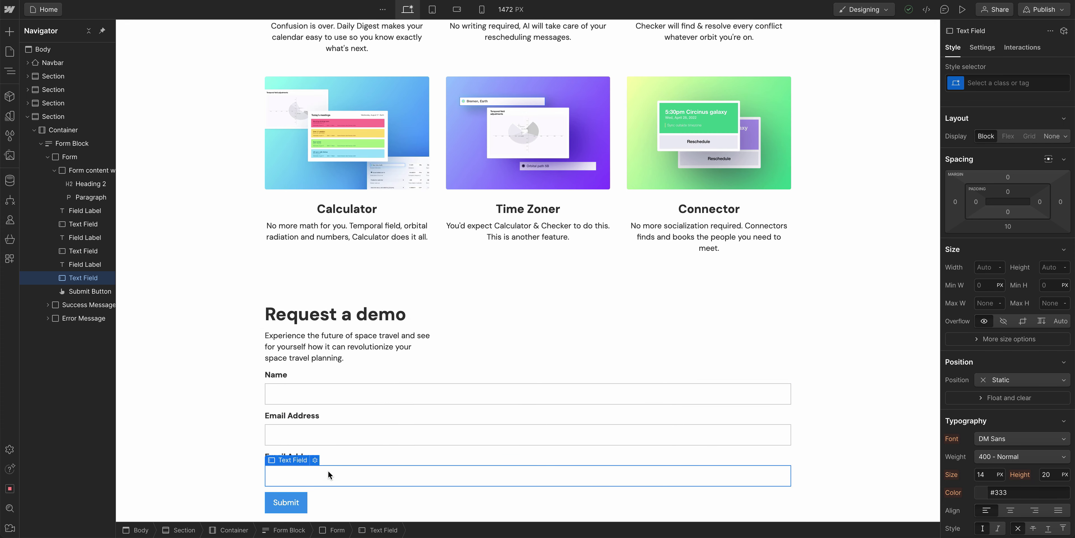
Relabel the copied field 'Company', name its input Company and set its type to Plain.
{"action": "double_click", "coordinate": [327, 457]}
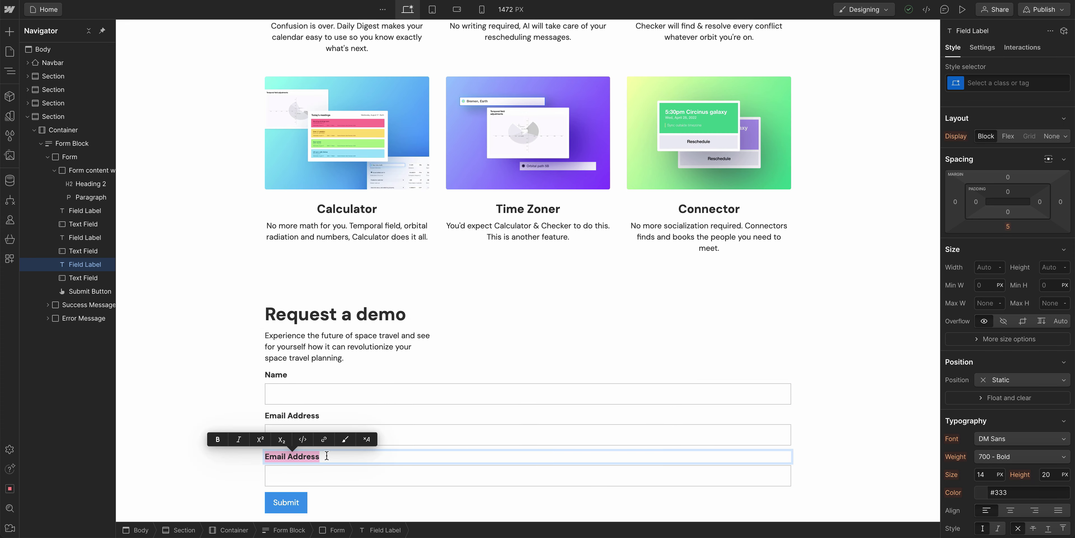
{"action": "type", "text": "Company"}
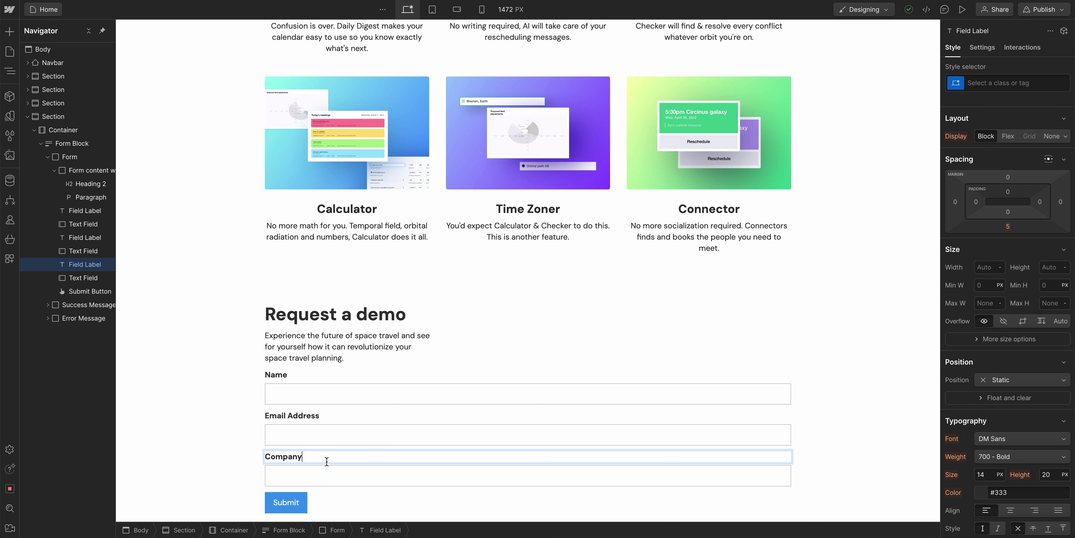
{"action": "left_click", "coordinate": [309, 471]}
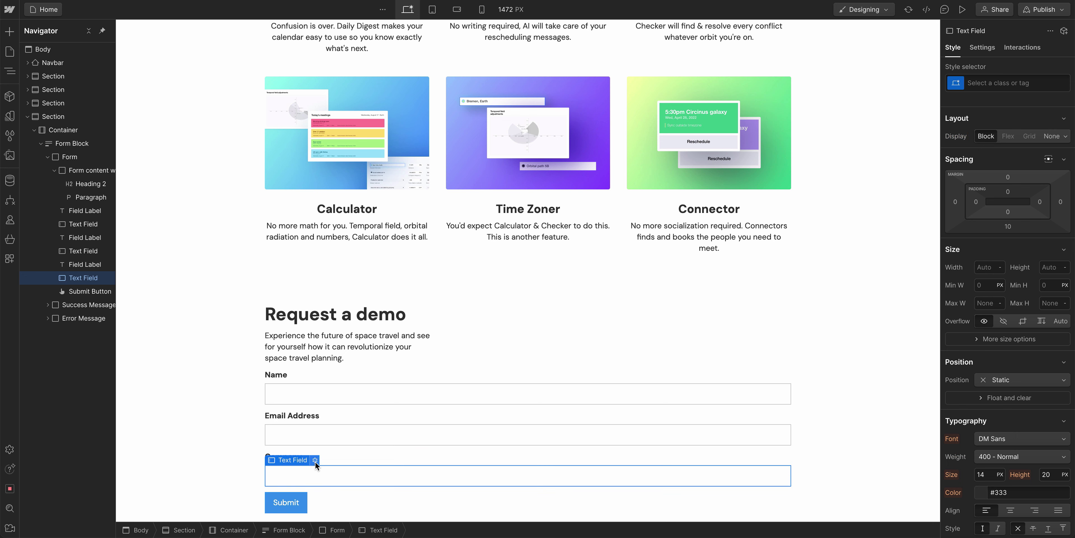
{"action": "left_click", "coordinate": [315, 460]}
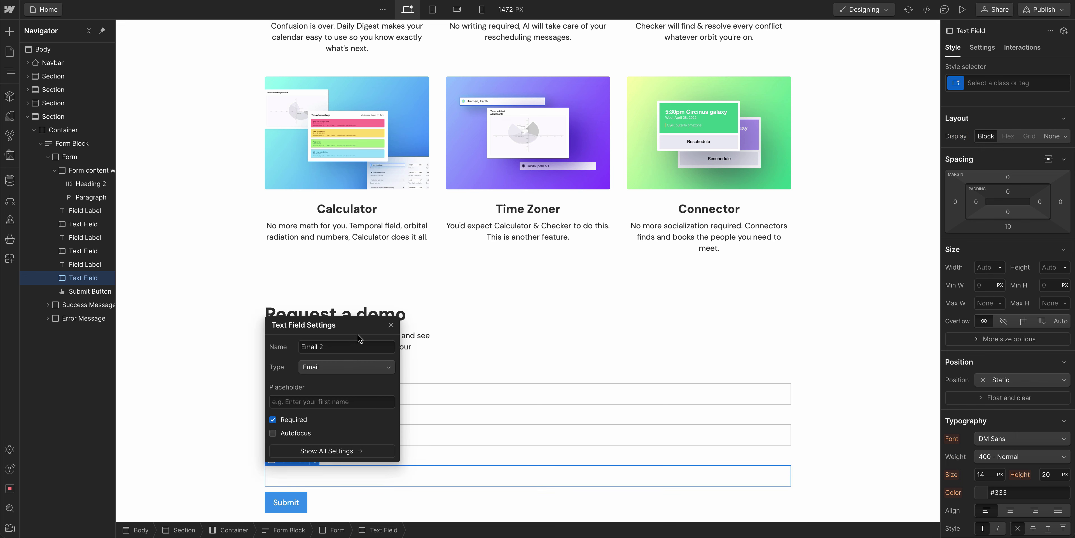
{"action": "left_click_drag", "start_coordinate": [364, 331], "coordinate": [534, 313]}
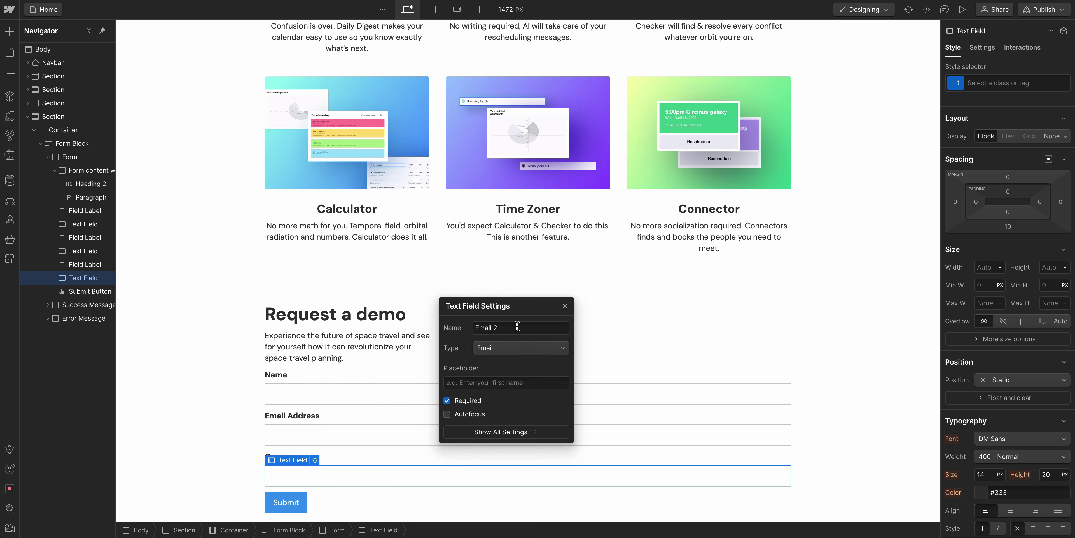
{"action": "left_click", "coordinate": [508, 349]}
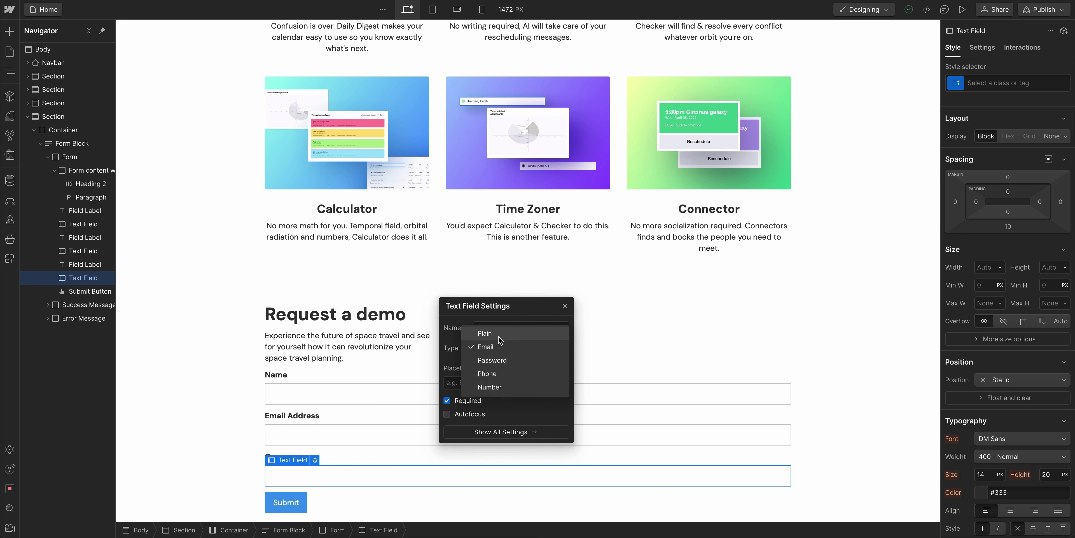
{"action": "left_click", "coordinate": [499, 336]}
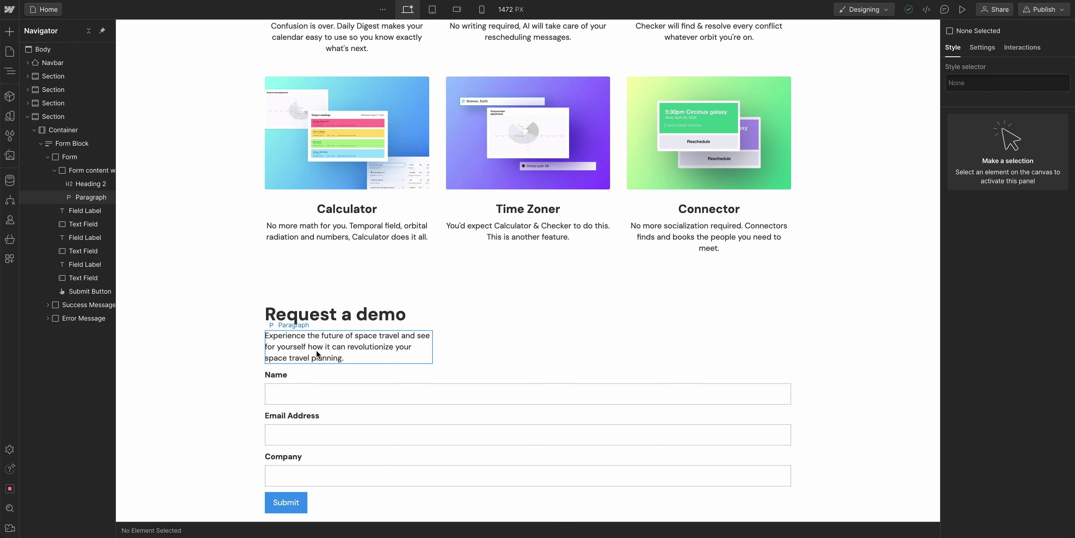
Drag the Form content wrapper in the Navigator out of Form to sit above Form Block.
{"action": "left_click", "coordinate": [329, 325]}
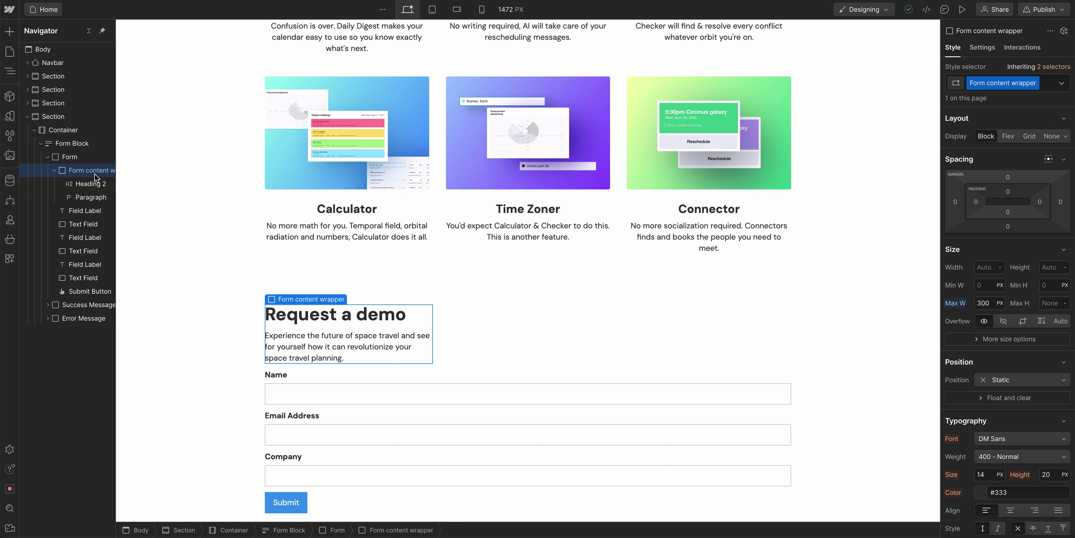
{"action": "left_click_drag", "start_coordinate": [95, 178], "coordinate": [81, 143]}
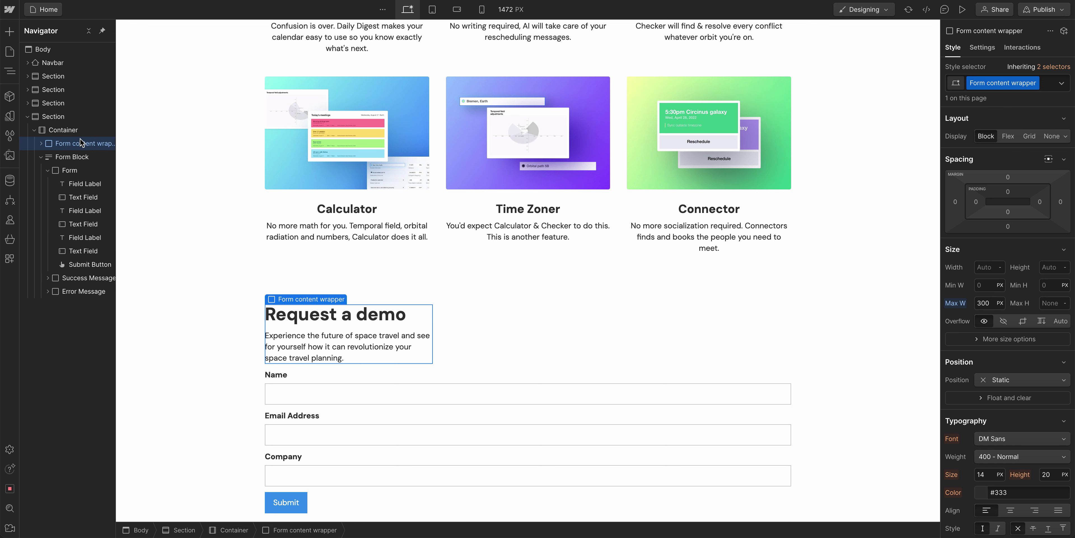
{"action": "left_click", "coordinate": [83, 170]}
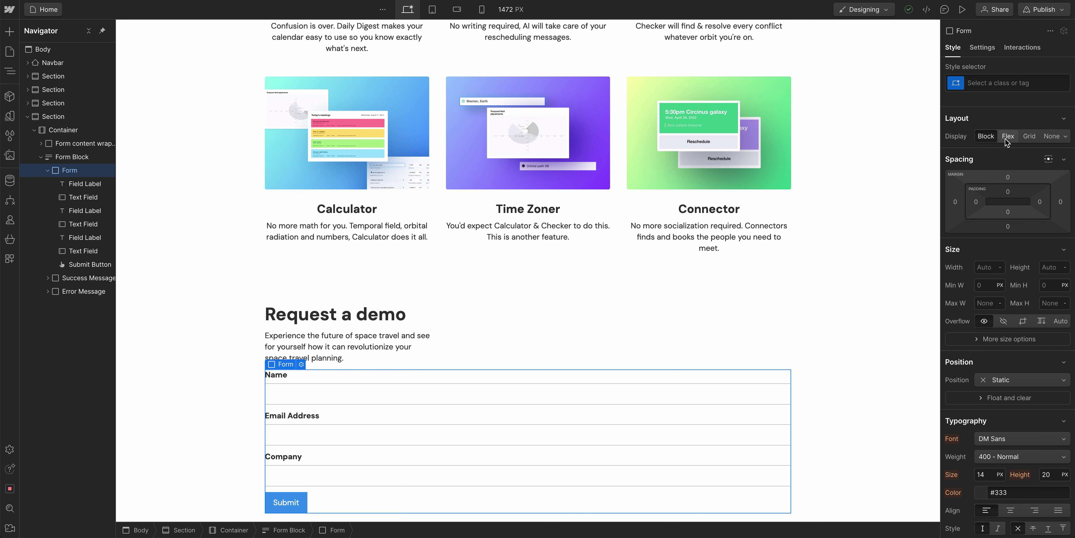
Set the form's Display to Flex and compare directions, settling on Horizontal.
{"action": "left_click", "coordinate": [1006, 138]}
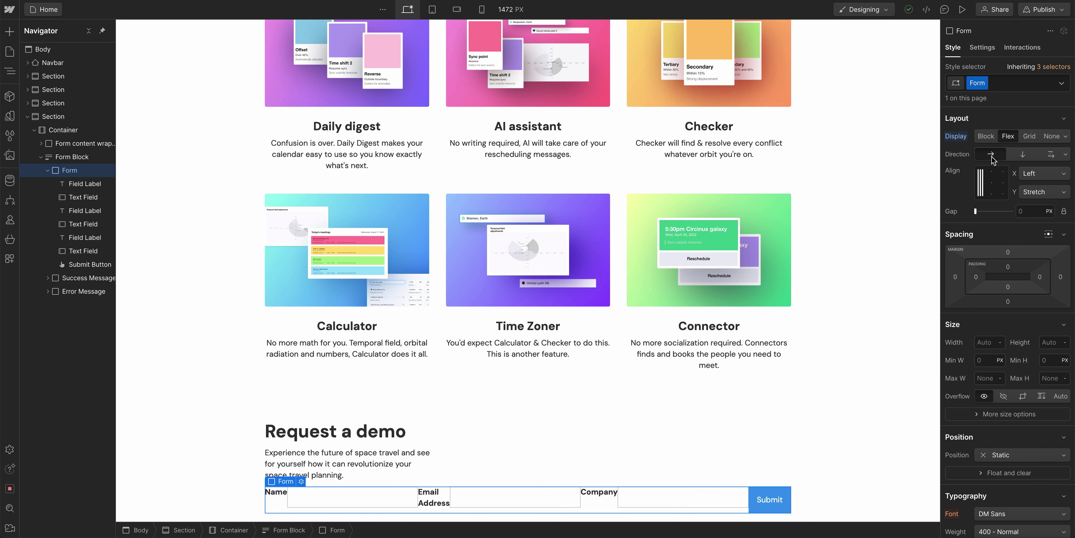
{"action": "left_click", "coordinate": [1024, 155]}
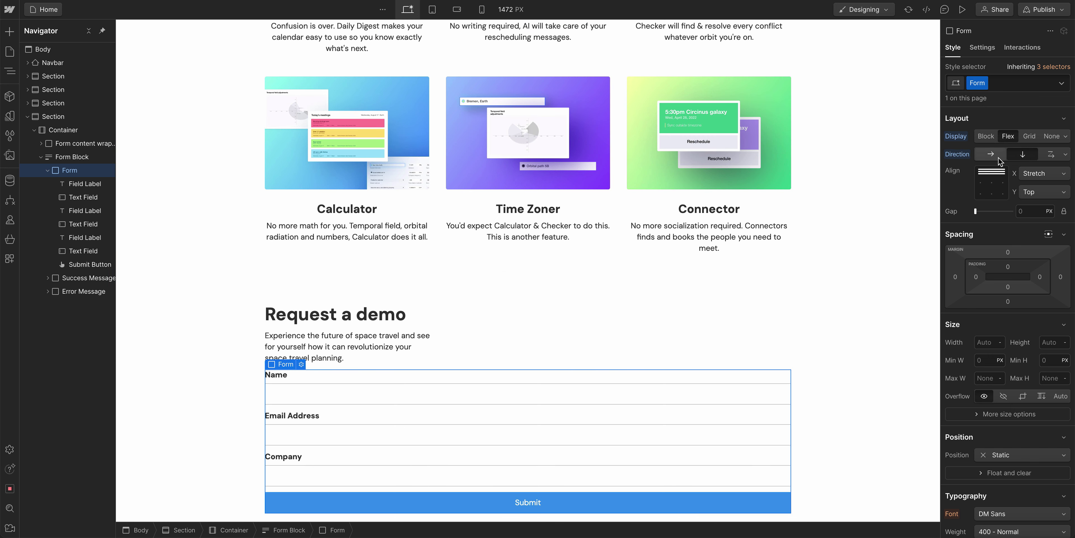
{"action": "left_click", "coordinate": [999, 158]}
{"action": "left_click", "coordinate": [1019, 157]}
{"action": "left_click", "coordinate": [997, 158]}
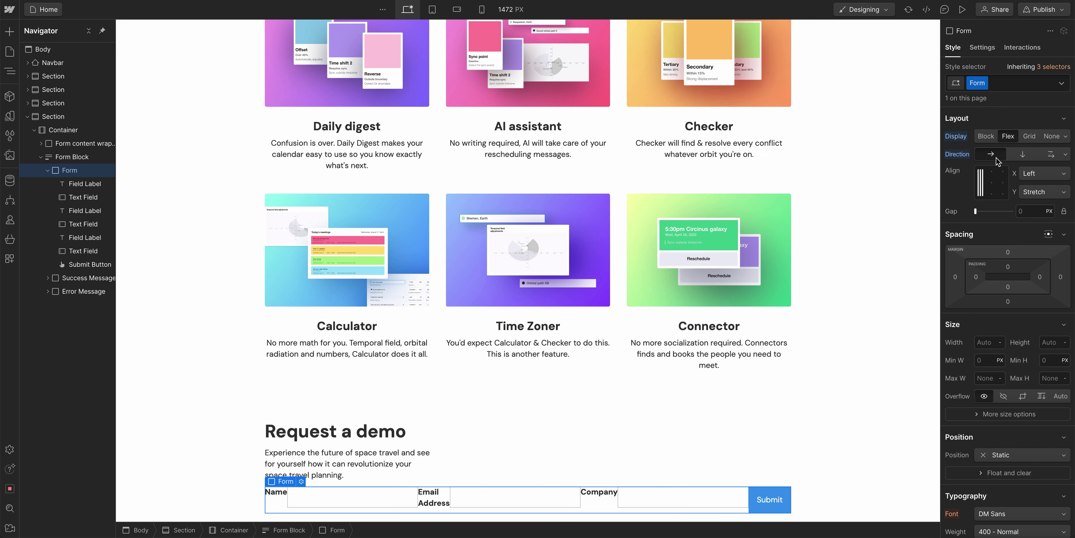
{"action": "left_click", "coordinate": [1025, 158]}
{"action": "left_click", "coordinate": [997, 158]}
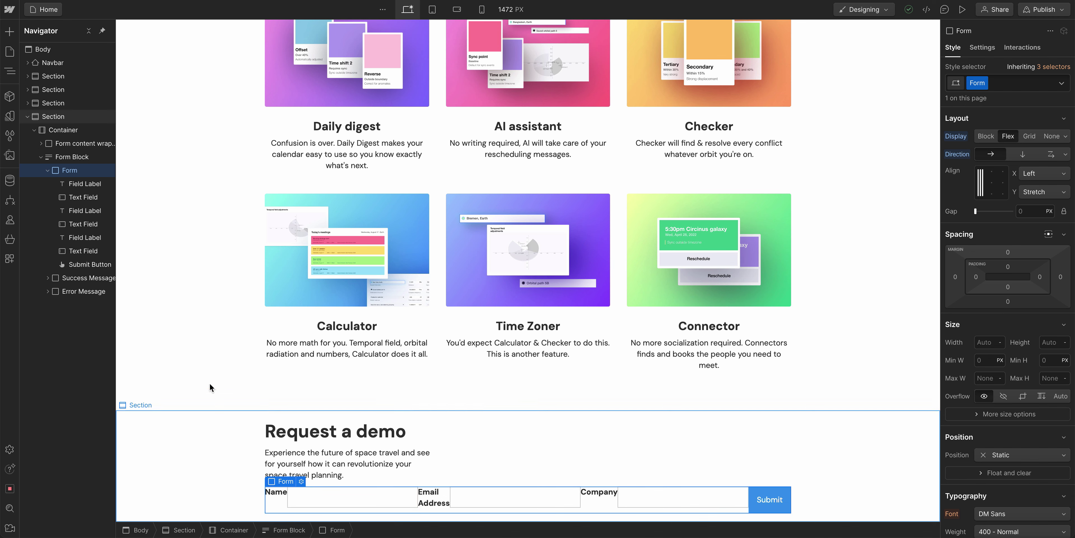
Wrap the Name label and field in a new Div Block with class 'Field wrapper'.
{"action": "left_click", "coordinate": [15, 38]}
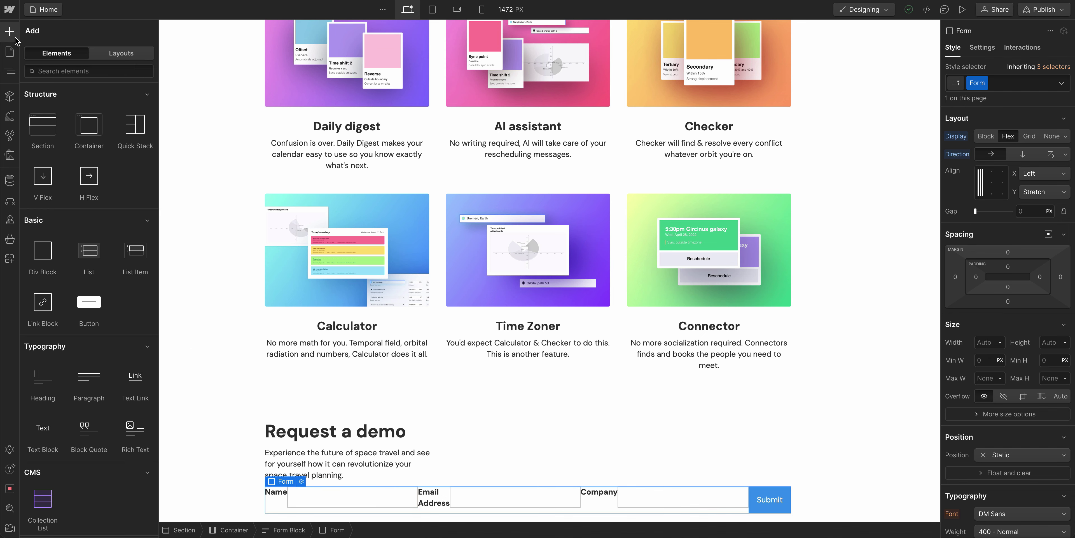
{"action": "left_click_drag", "start_coordinate": [42, 250], "coordinate": [280, 499]}
{"action": "left_click", "coordinate": [305, 497]}
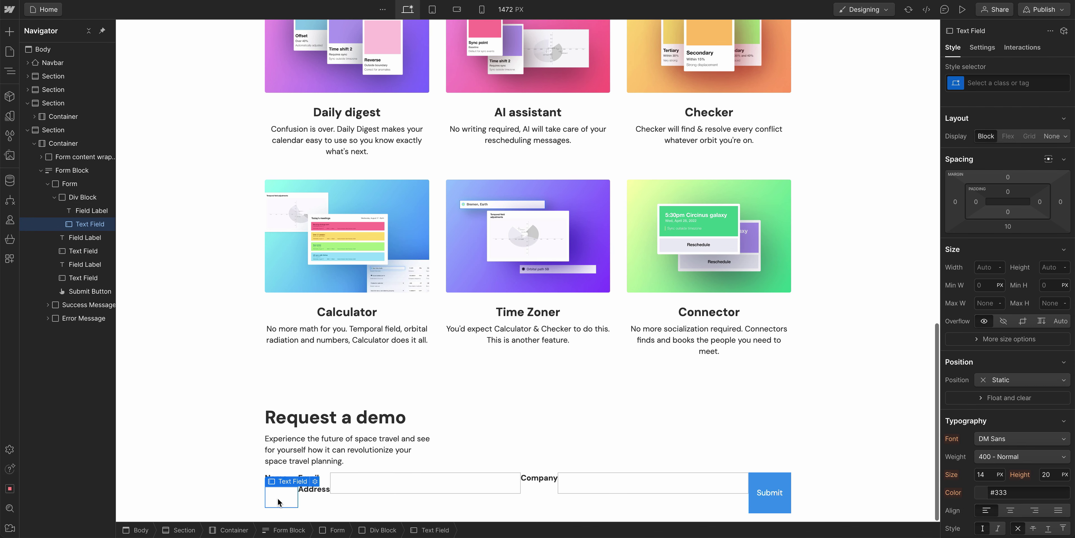
{"action": "left_click", "coordinate": [276, 509]}
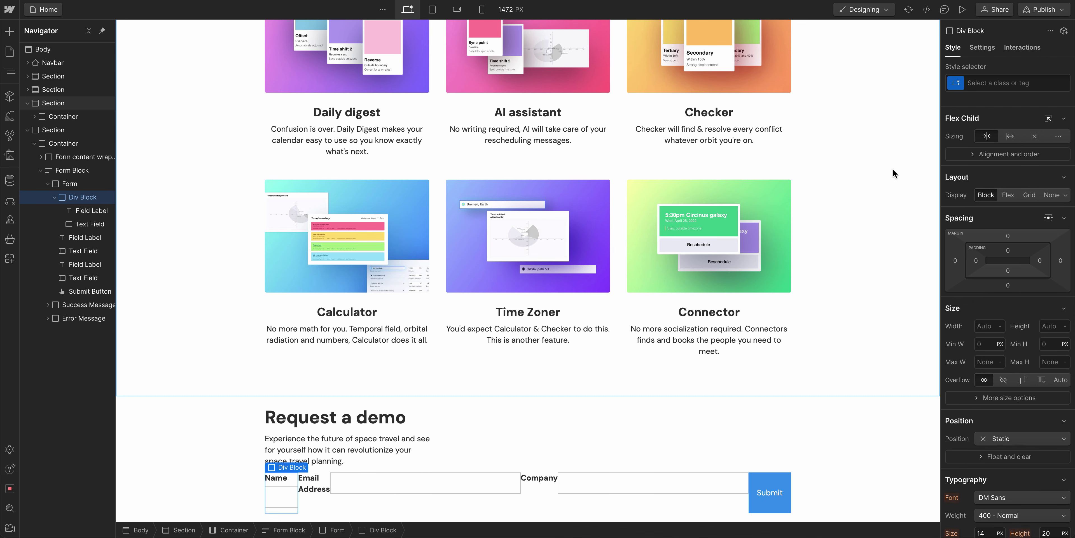
{"action": "left_click", "coordinate": [993, 83]}
{"action": "type", "text": "Field wrapper"}
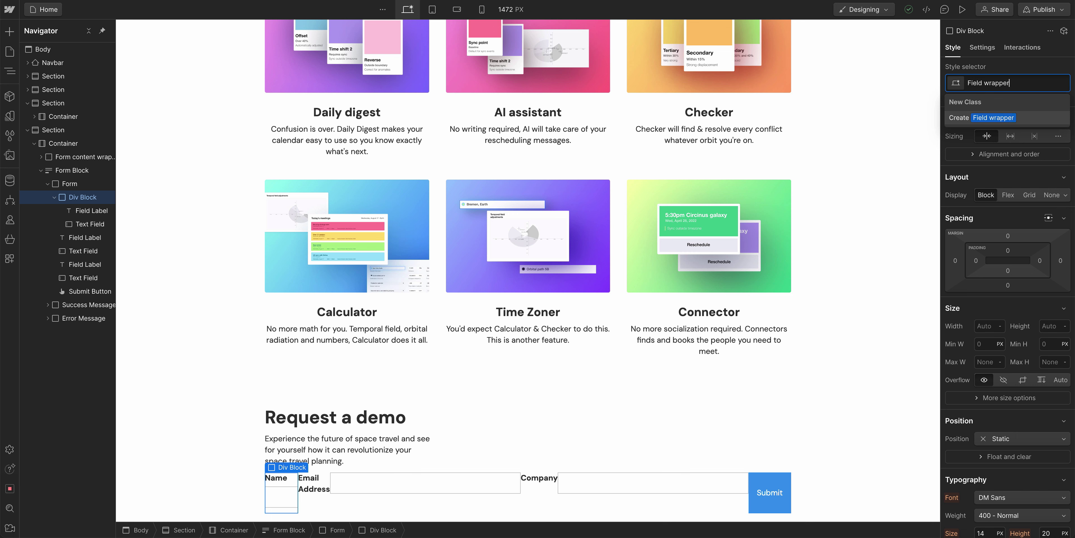
{"action": "key", "text": "Return"}
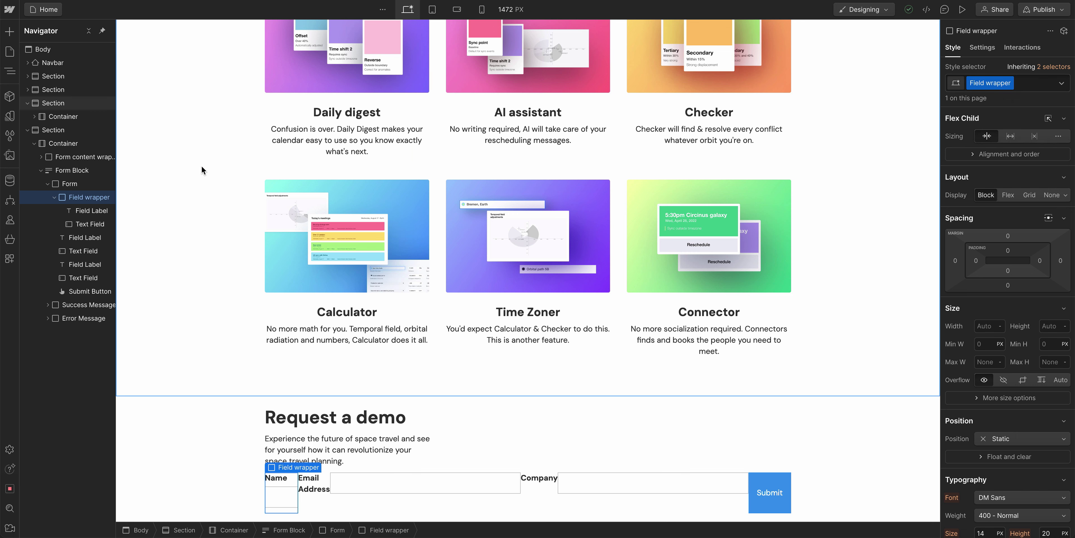
Insert another Div Block at the end of the form and apply the Field wrapper class.
{"action": "left_click", "coordinate": [92, 185]}
{"action": "key", "text": "super+e"}
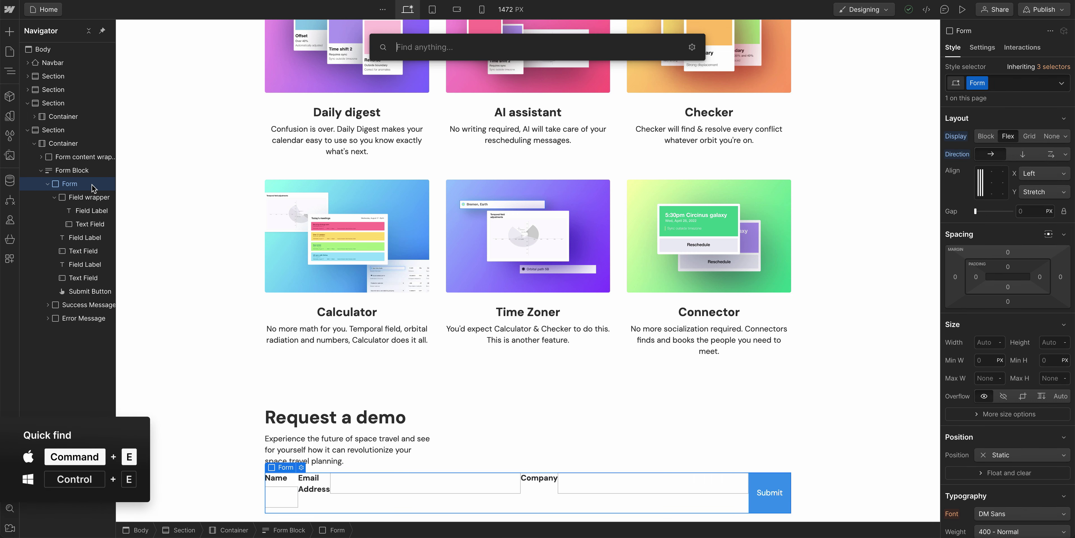
{"action": "type", "text": "Div"}
{"action": "key", "text": "Return"}
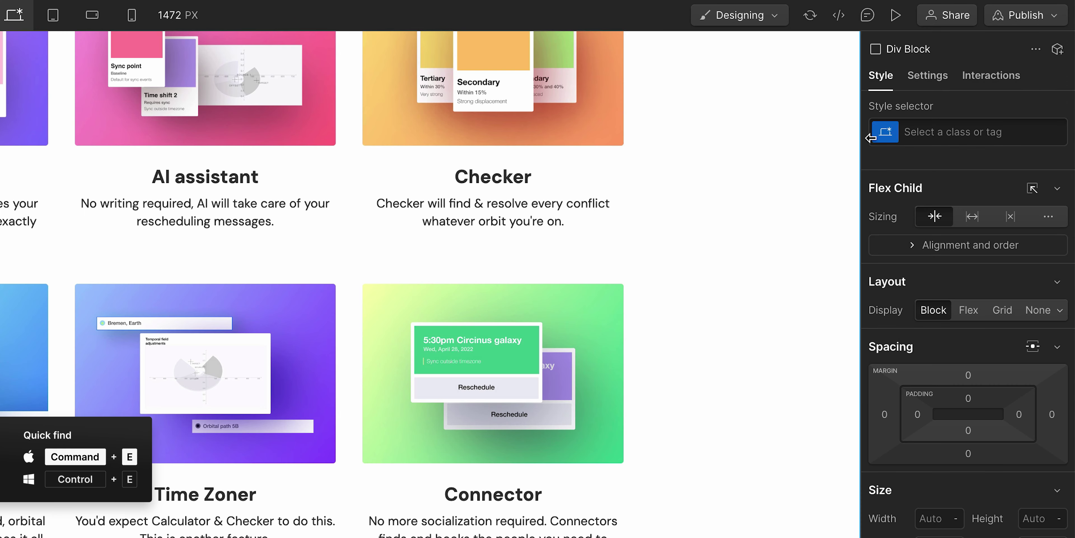
{"action": "left_click", "coordinate": [987, 84]}
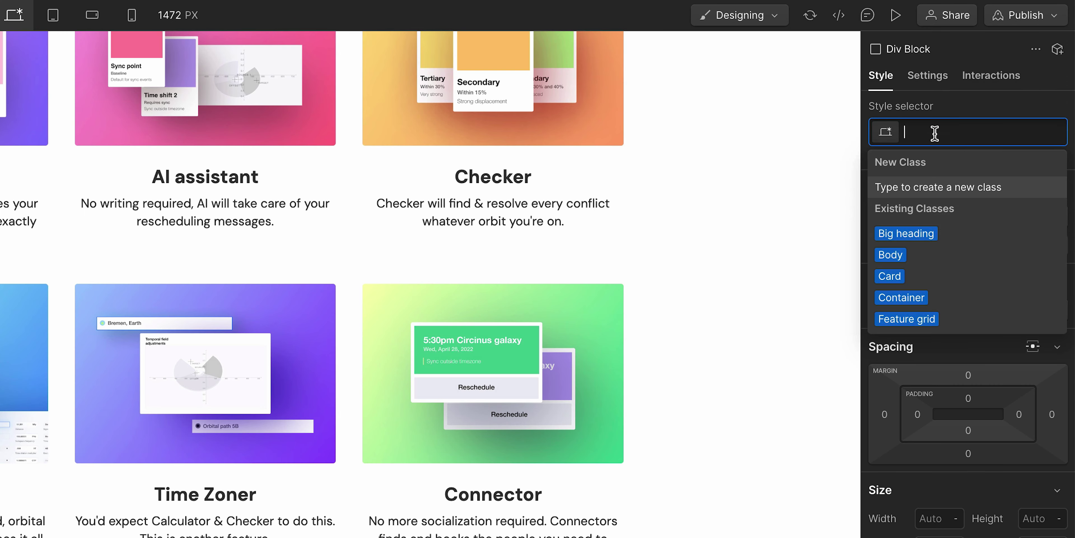
{"action": "type", "text": "Field"}
{"action": "key", "text": "Return"}
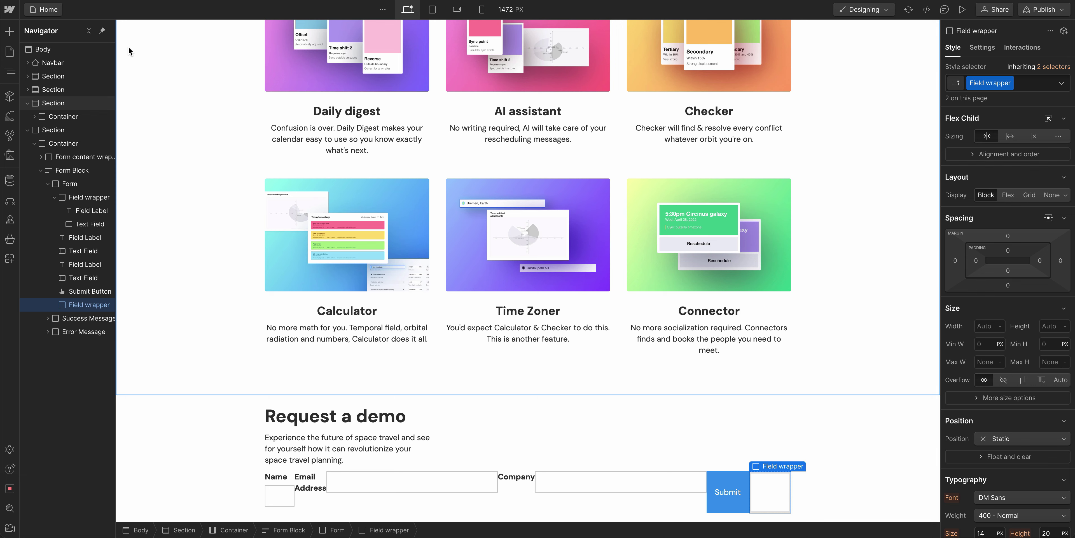
Add another Div Block to the form and give it the Field wrapper class.
{"action": "left_click", "coordinate": [14, 37]}
{"action": "left_click_drag", "start_coordinate": [43, 250], "coordinate": [702, 494]}
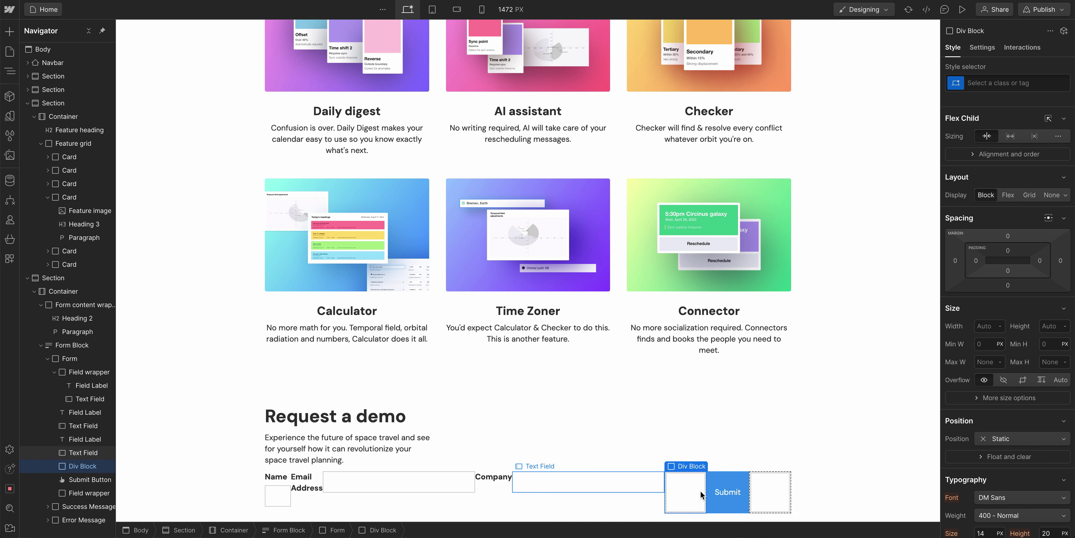
{"action": "left_click", "coordinate": [991, 83]}
{"action": "type", "text": "Field"}
{"action": "key", "text": "Down"}
{"action": "key", "text": "Return"}
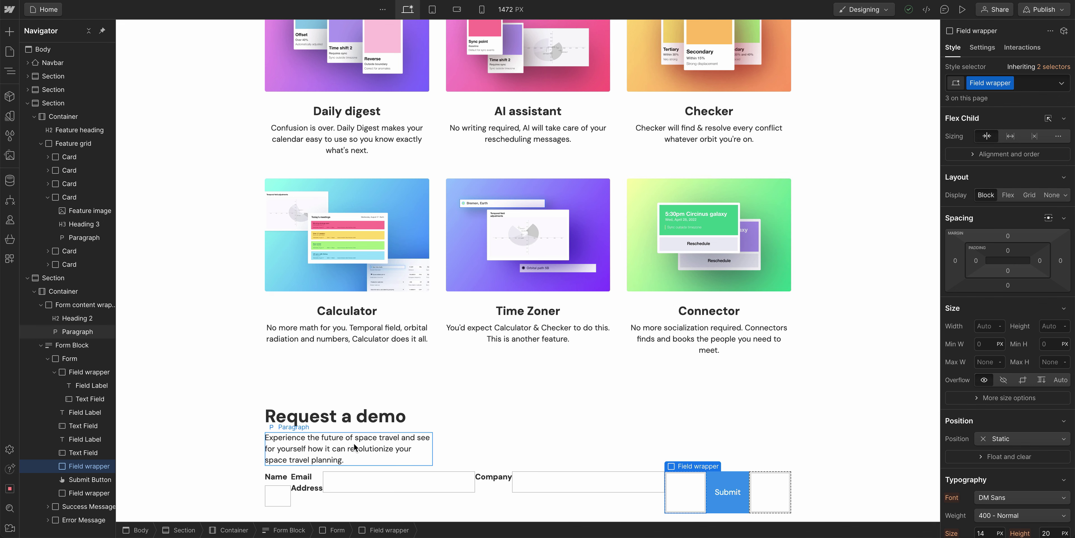
Move the Email Address and Company labels and inputs into Field wrappers, Company before Submit.
{"action": "left_click_drag", "start_coordinate": [301, 477], "coordinate": [684, 485]}
{"action": "left_click_drag", "start_coordinate": [423, 492], "coordinate": [683, 503]}
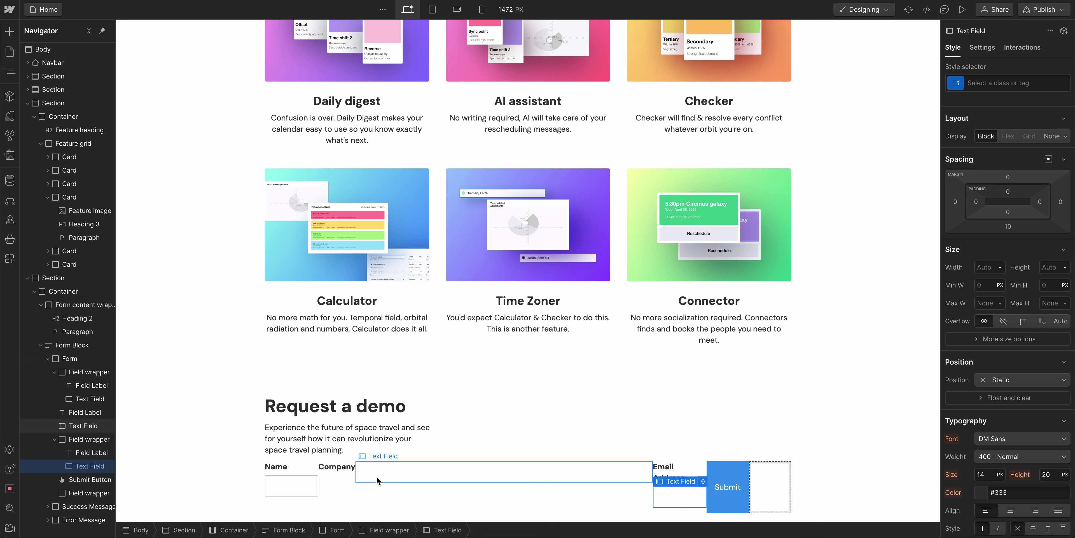
{"action": "left_click", "coordinate": [349, 474]}
{"action": "left_click_drag", "start_coordinate": [358, 475], "coordinate": [770, 484]}
{"action": "left_click_drag", "start_coordinate": [599, 479], "coordinate": [770, 488]}
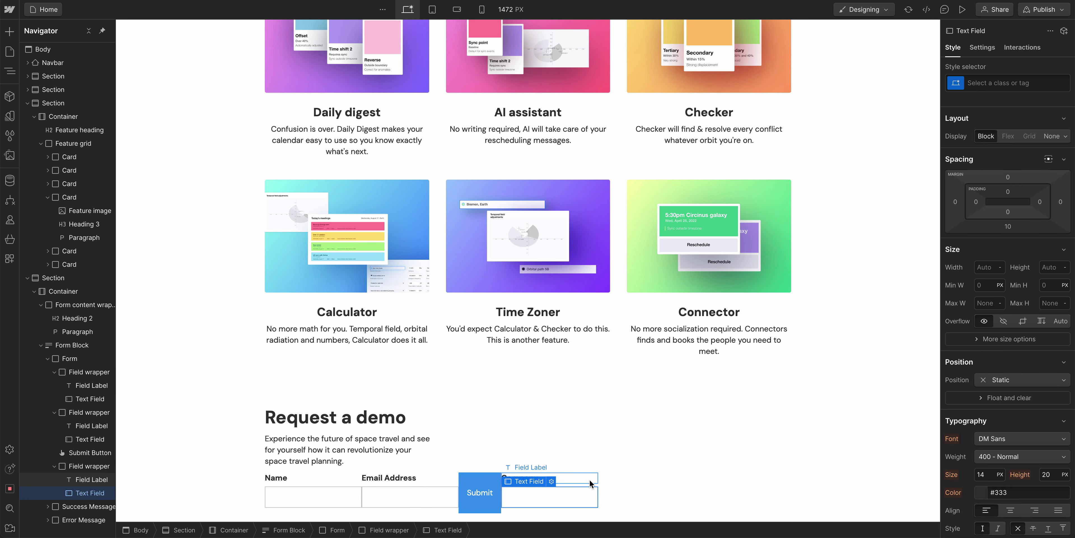
{"action": "left_click_drag", "start_coordinate": [583, 483], "coordinate": [459, 484]}
{"action": "left_click", "coordinate": [630, 484]}
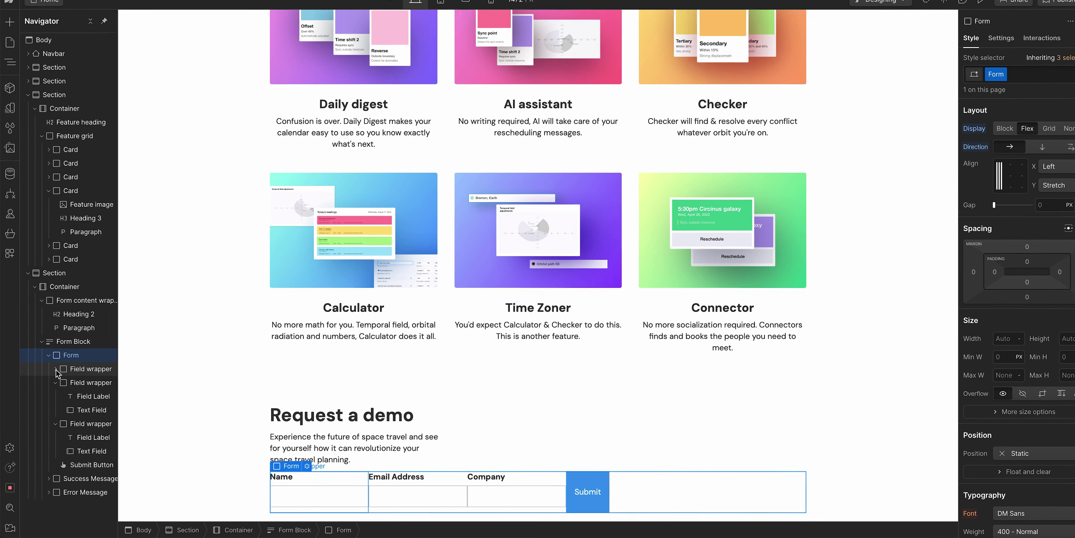
Collapse the field wrappers in the Navigator and check the Name, Company and Submit elements.
{"action": "left_click", "coordinate": [56, 383]}
{"action": "left_click", "coordinate": [56, 396]}
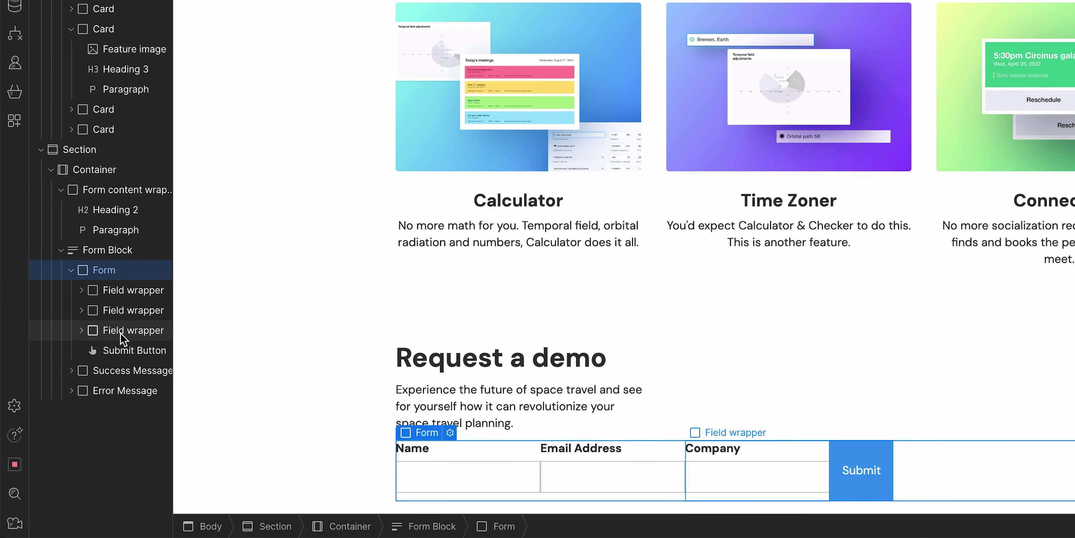
{"action": "left_click", "coordinate": [121, 332]}
{"action": "left_click", "coordinate": [82, 330]}
{"action": "left_click", "coordinate": [82, 330]}
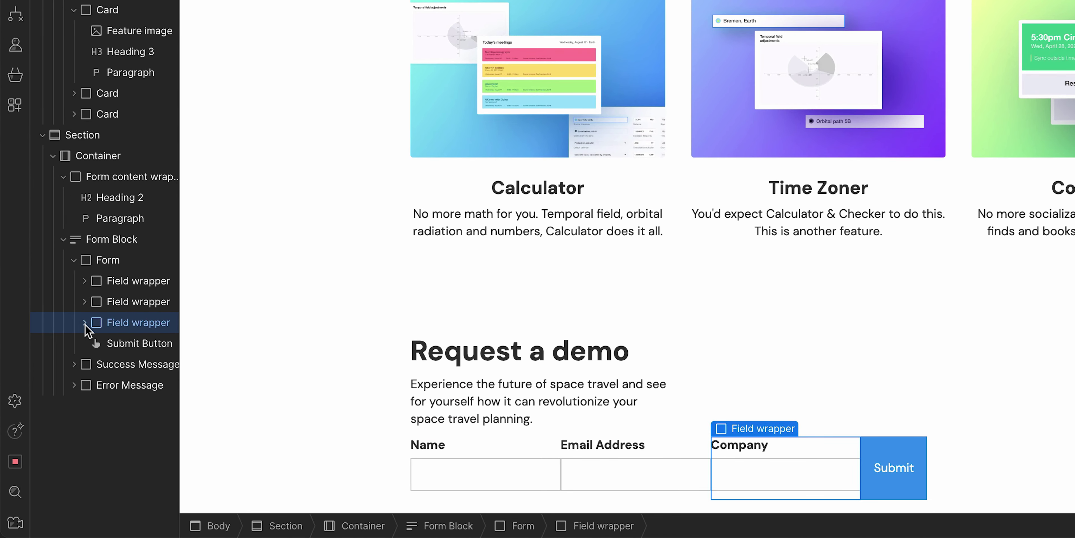
{"action": "left_click", "coordinate": [434, 451]}
{"action": "left_click", "coordinate": [441, 469]}
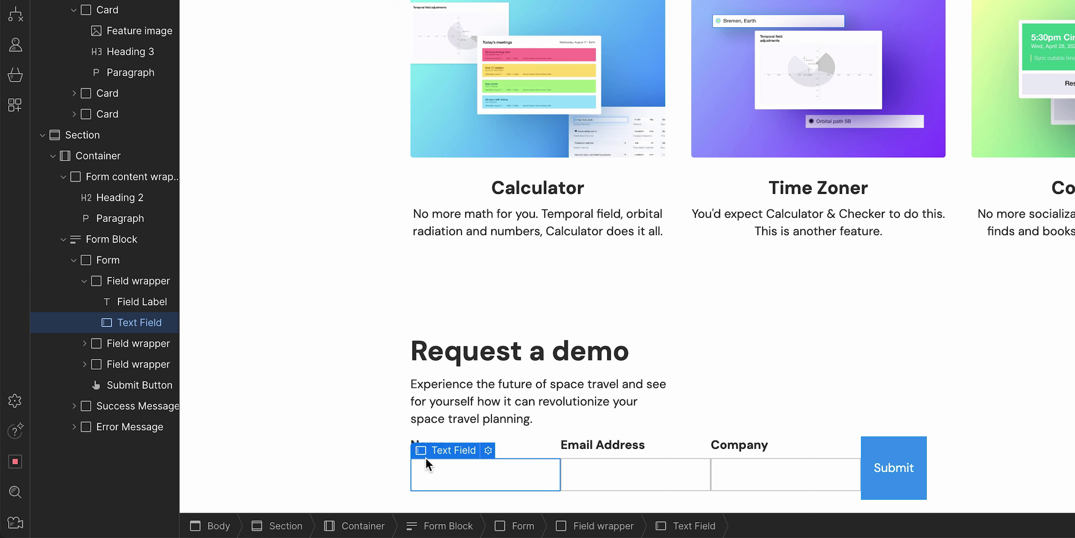
{"action": "left_click", "coordinate": [142, 386]}
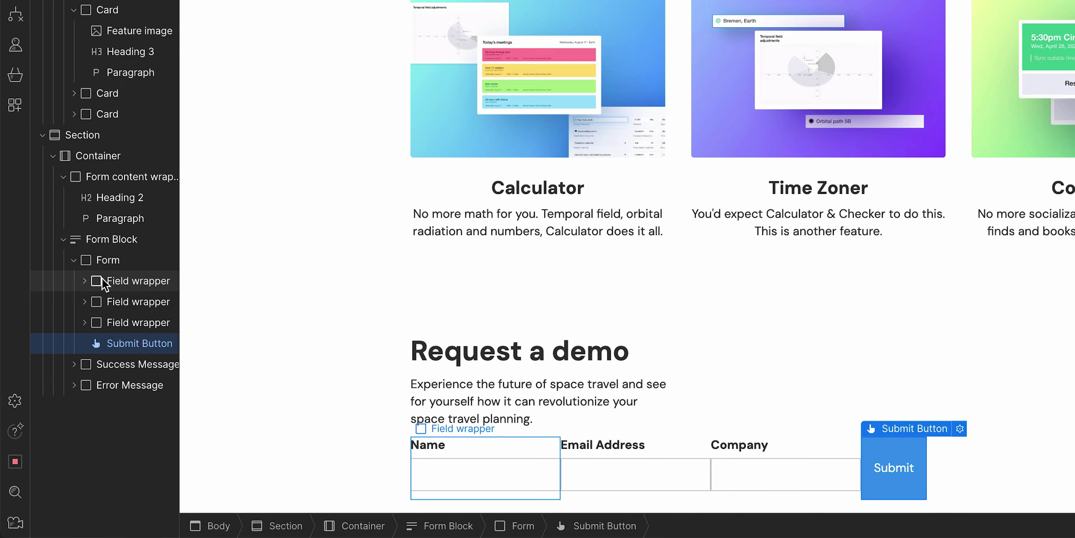
Centre the form's contents horizontally and set vertical alignment to Stretch.
{"action": "left_click", "coordinate": [133, 263]}
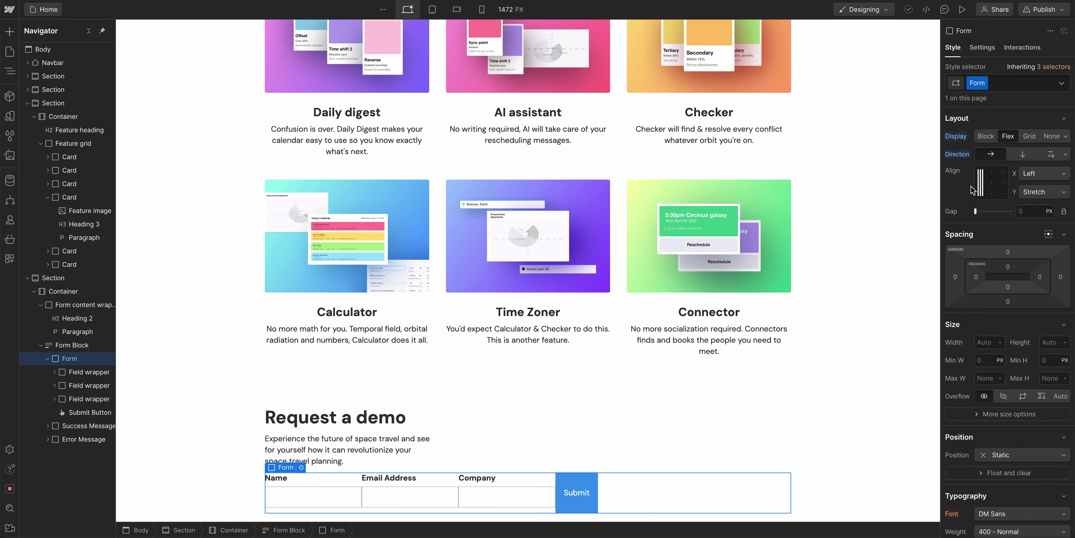
{"action": "left_click", "coordinate": [994, 185]}
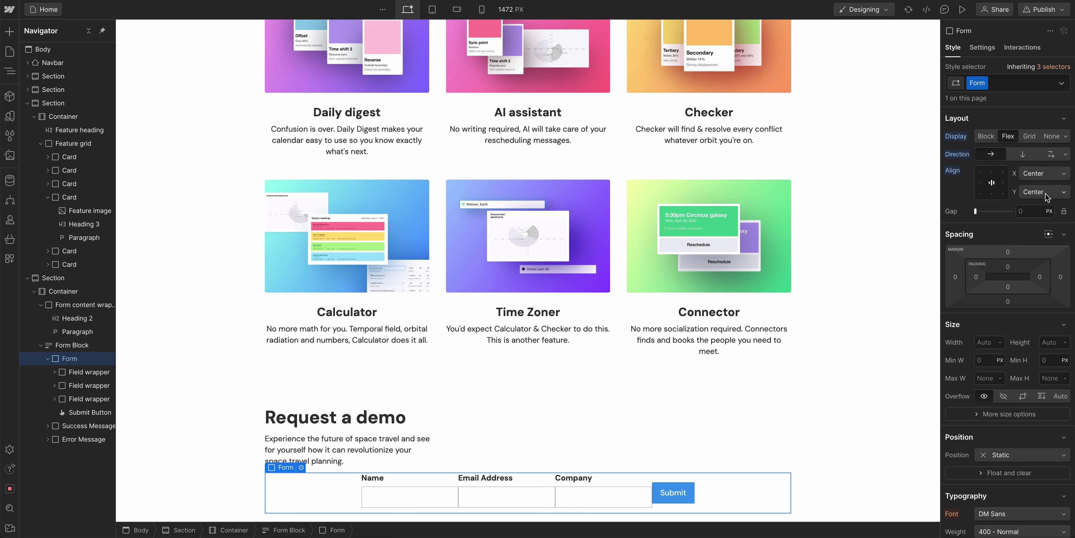
{"action": "left_click", "coordinate": [1021, 191]}
{"action": "left_click", "coordinate": [1045, 222]}
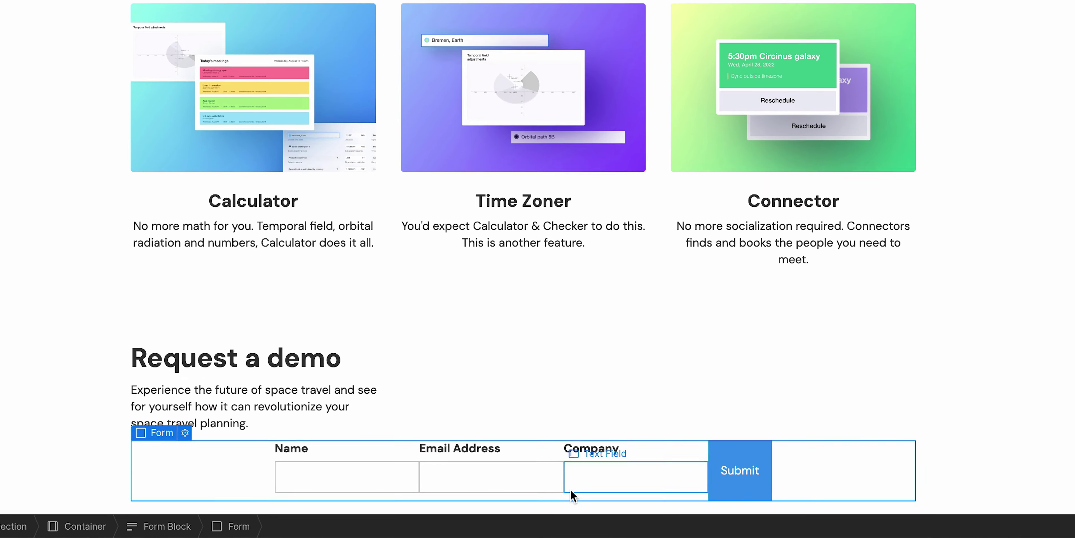
{"action": "left_click", "coordinate": [395, 493]}
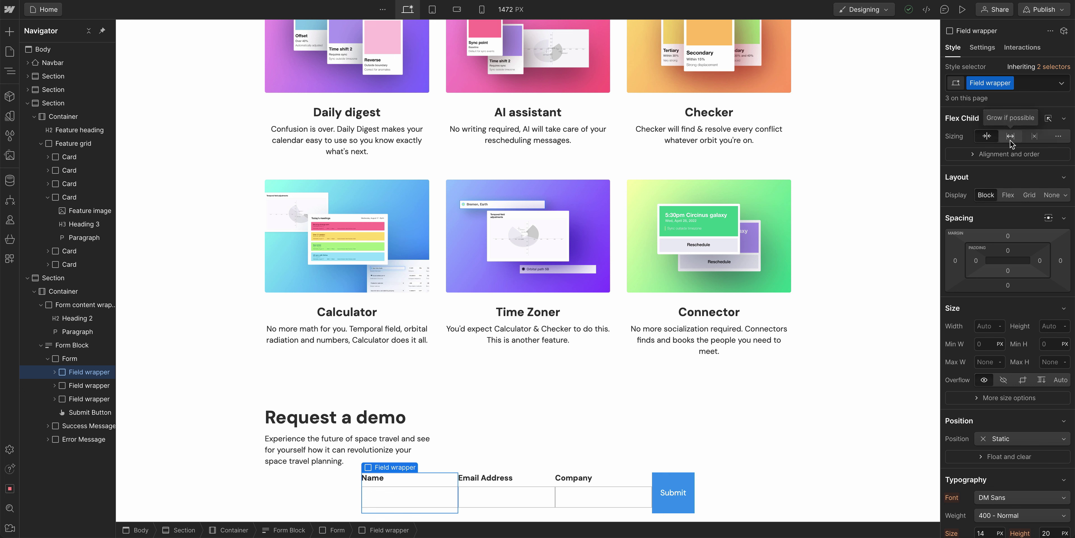
Try Grow and Shrink sizing on the field wrappers, then set the form width to 500 px.
{"action": "left_click", "coordinate": [1010, 139]}
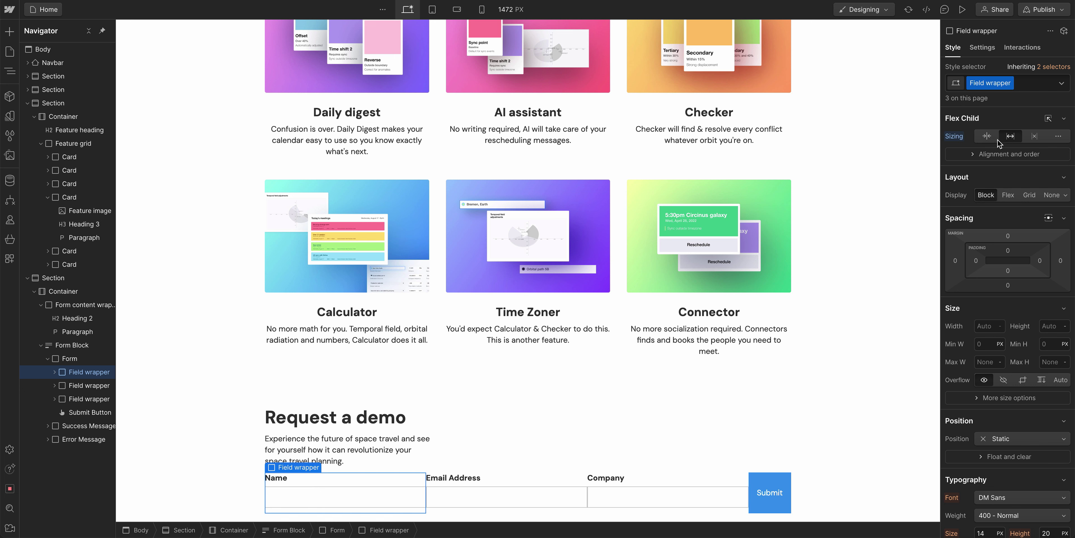
{"action": "left_click", "coordinate": [988, 138]}
{"action": "left_click", "coordinate": [1011, 138]}
{"action": "left_click", "coordinate": [987, 138]}
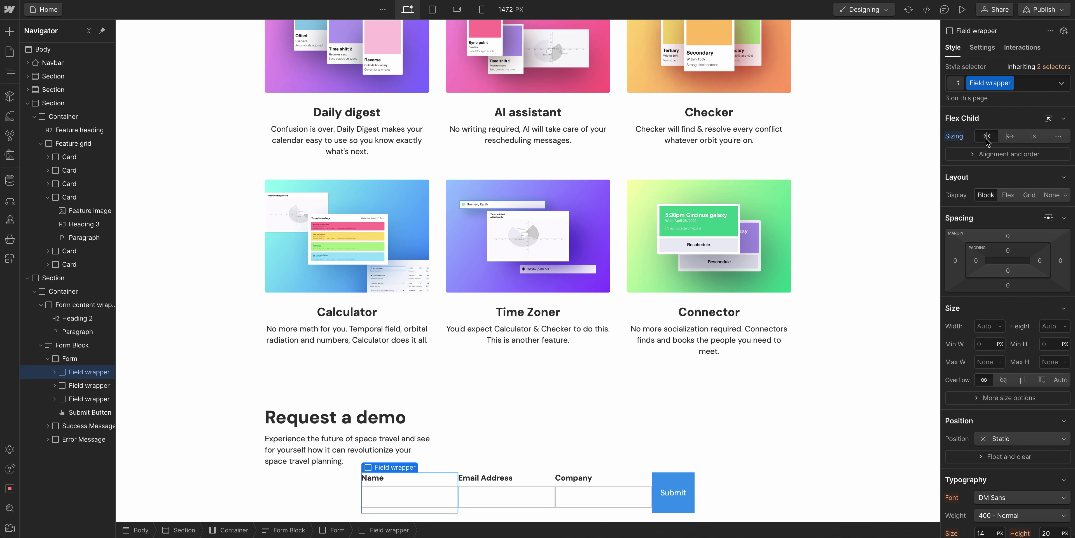
{"action": "left_click", "coordinate": [697, 486]}
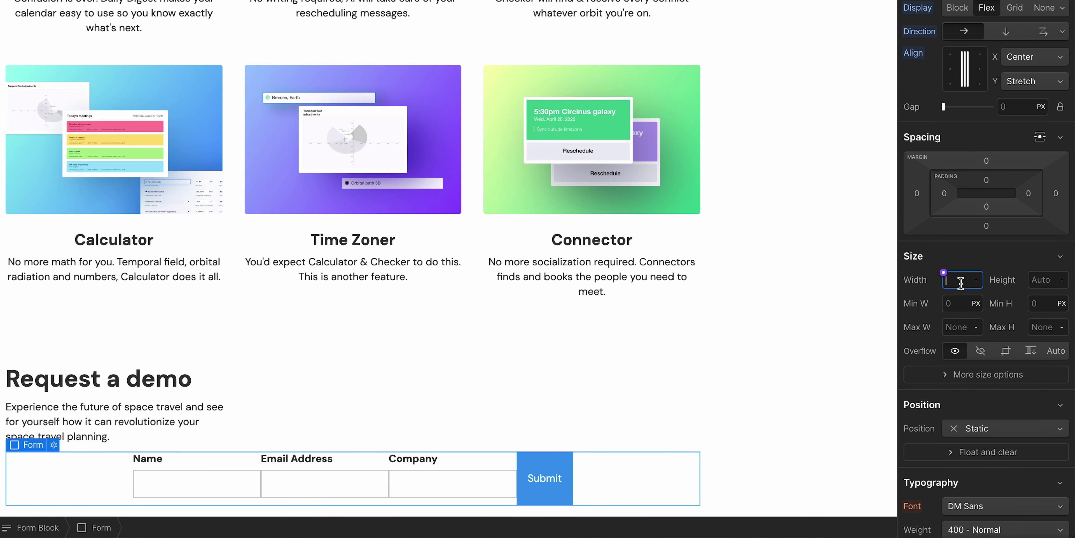
{"action": "key", "text": "Return"}
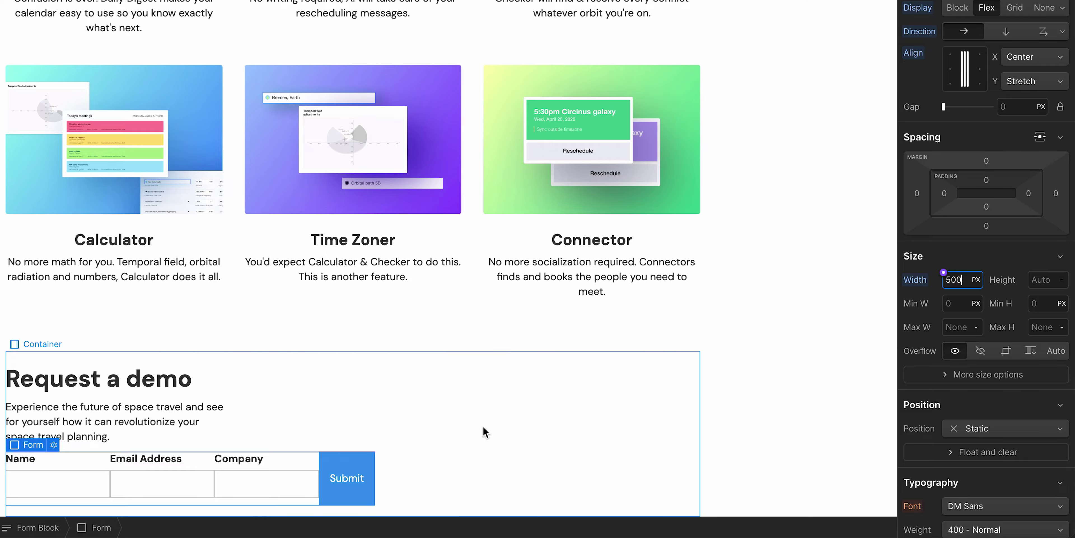
Set the Field wrapper's flex child sizing to Grow so fields fill the row.
{"action": "left_click", "coordinate": [271, 503]}
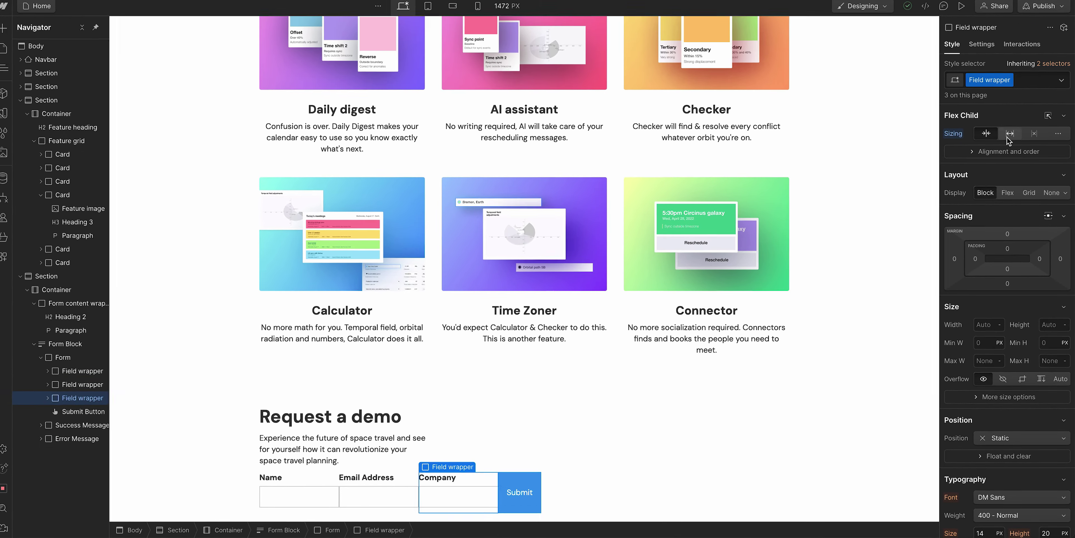
{"action": "left_click", "coordinate": [1008, 136]}
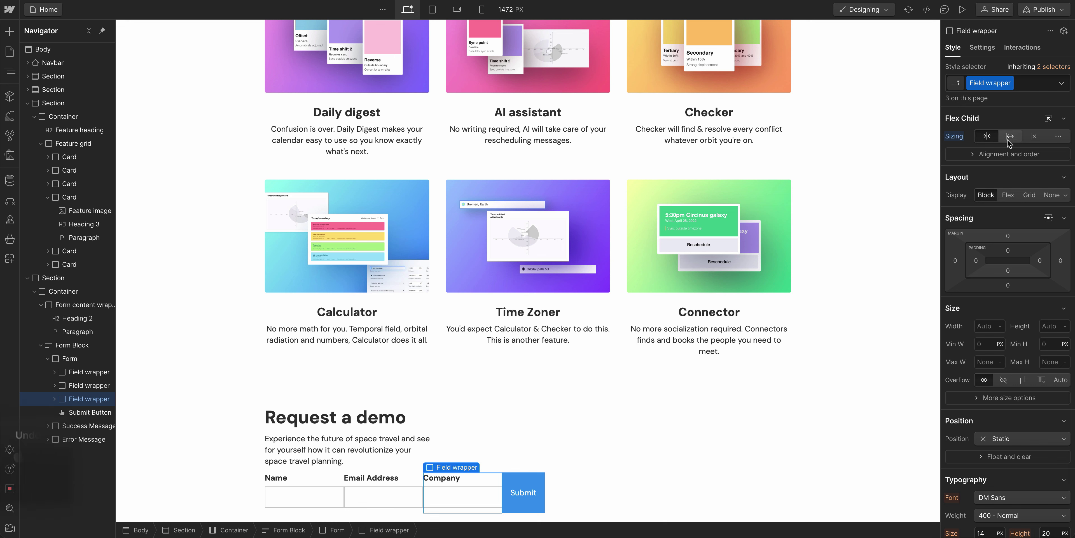
{"action": "key", "text": "ctrl+z"}
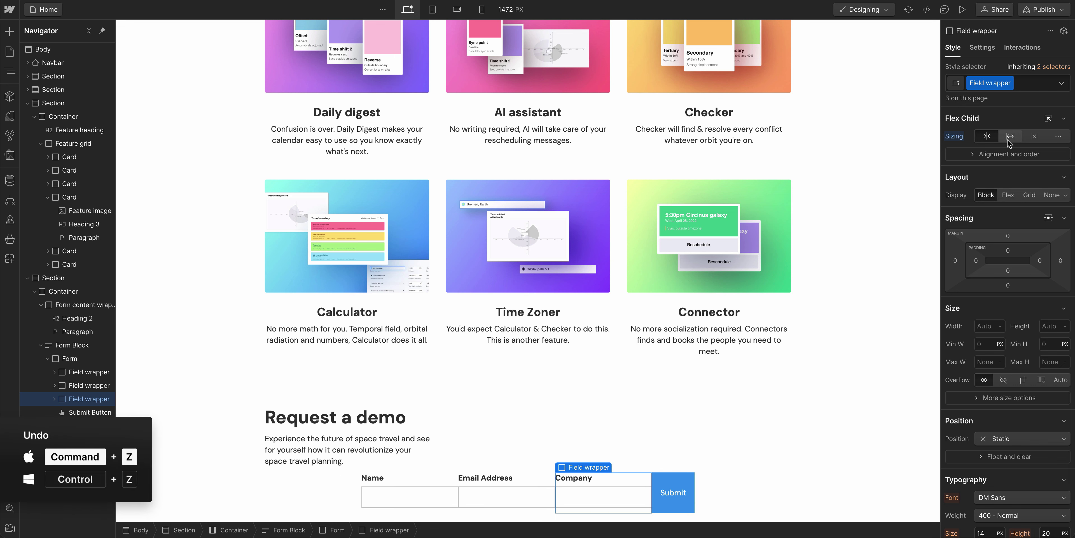
{"action": "left_click", "coordinate": [1009, 137]}
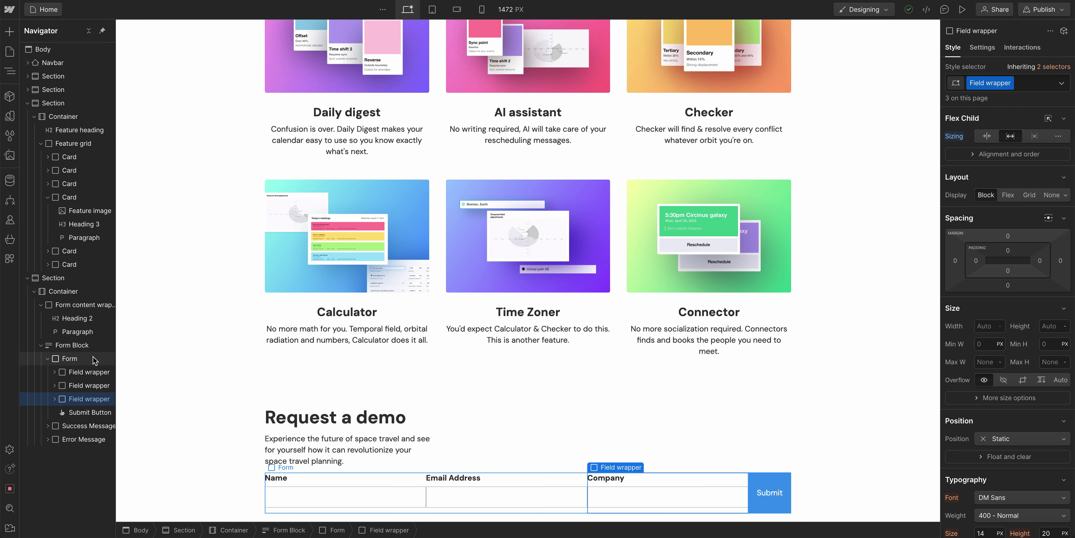
Set the form's flex gap to 30 px between the fields and Submit.
{"action": "left_click", "coordinate": [70, 358]}
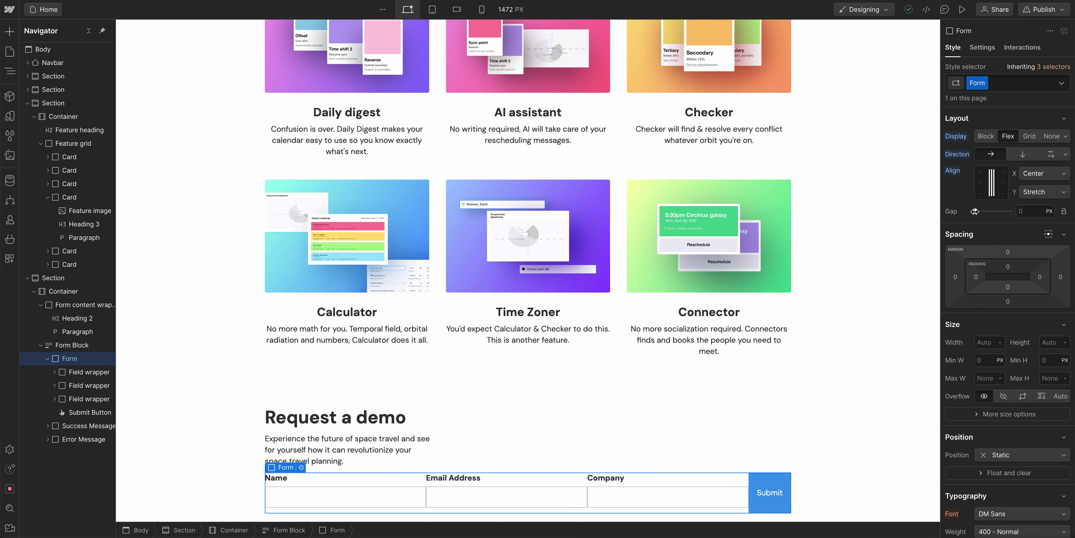
{"action": "left_click_drag", "start_coordinate": [975, 211], "coordinate": [978, 211]}
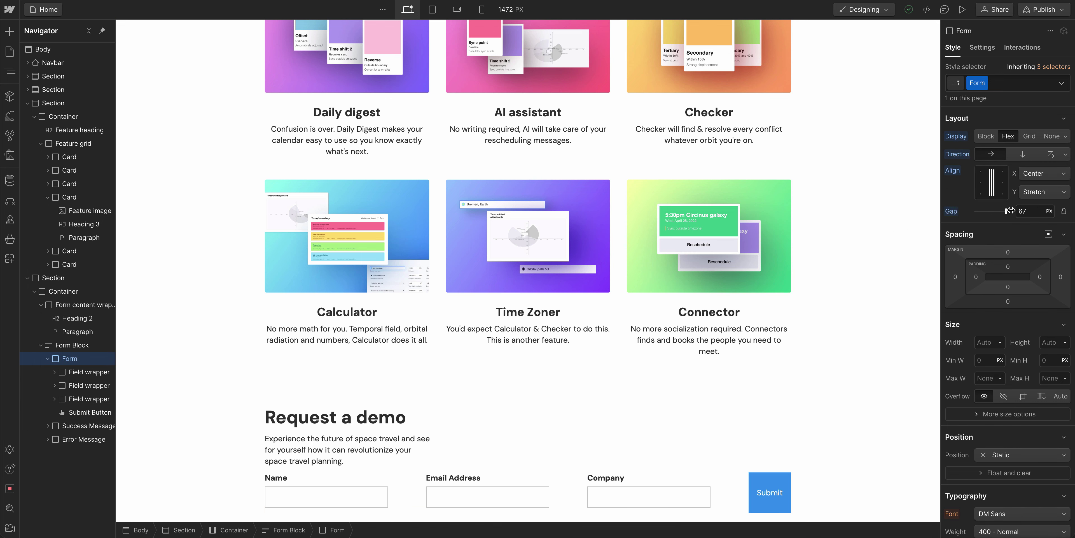
{"action": "left_click_drag", "start_coordinate": [997, 211], "coordinate": [986, 211]}
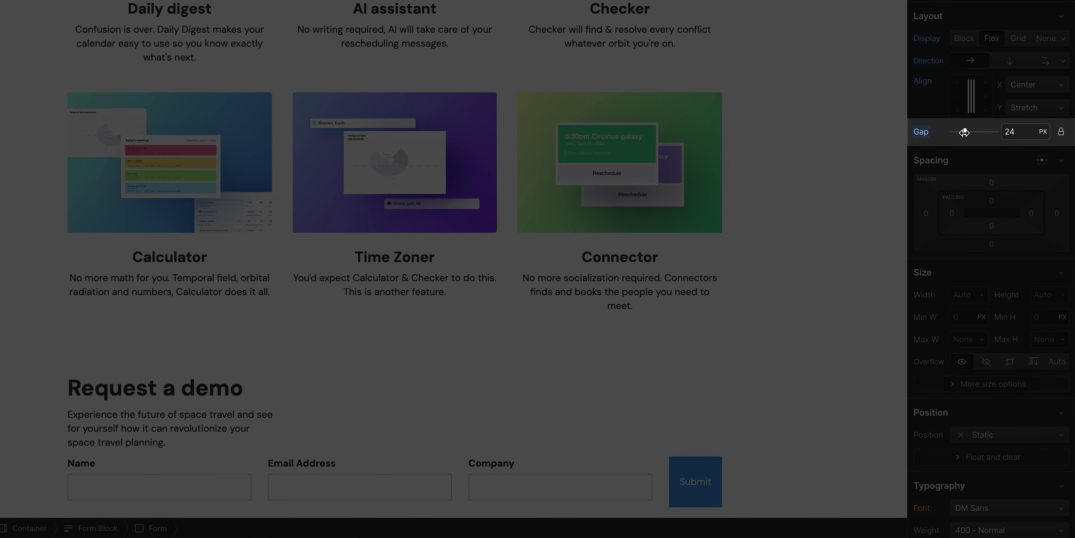
{"action": "mouse_move", "coordinate": [964, 132]}
{"action": "left_mouse_down"}
{"action": "mouse_move", "coordinate": [955, 130]}
{"action": "mouse_move", "coordinate": [968, 130]}
{"action": "left_mouse_up"}
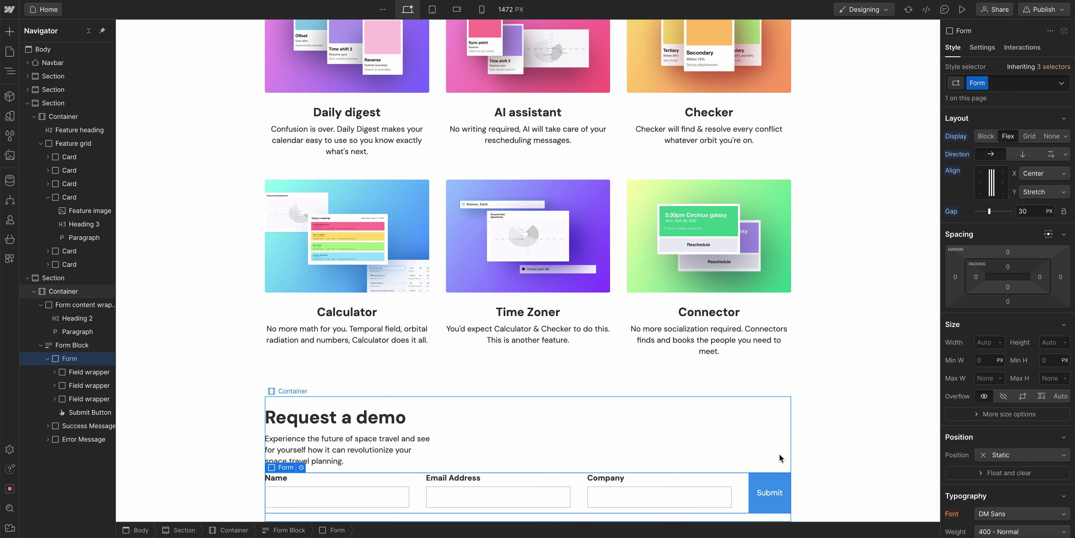
Give Submit the existing Major button class, rename it Button, and add a Form combo class.
{"action": "left_click", "coordinate": [770, 485]}
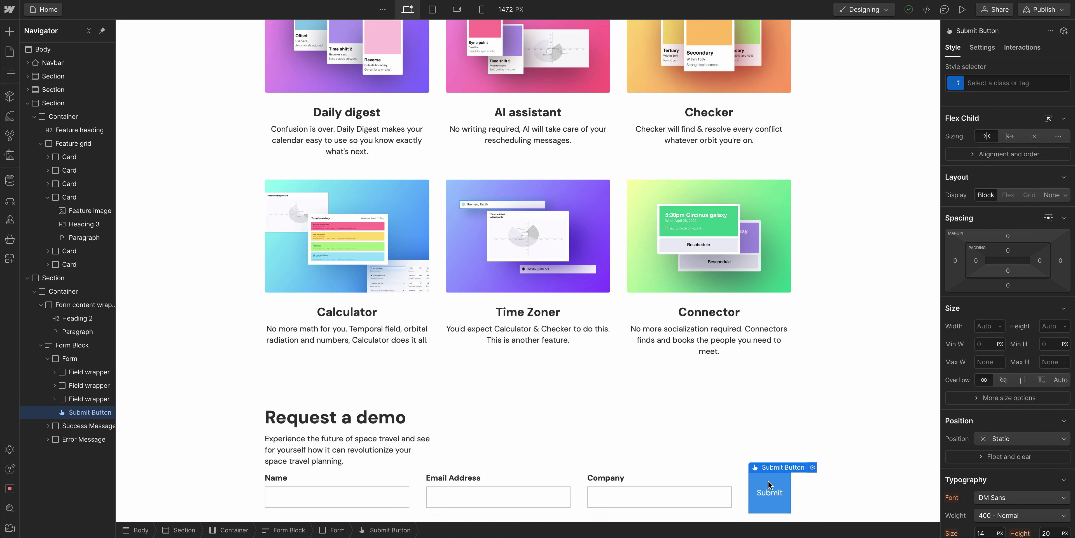
{"action": "left_click", "coordinate": [1020, 86]}
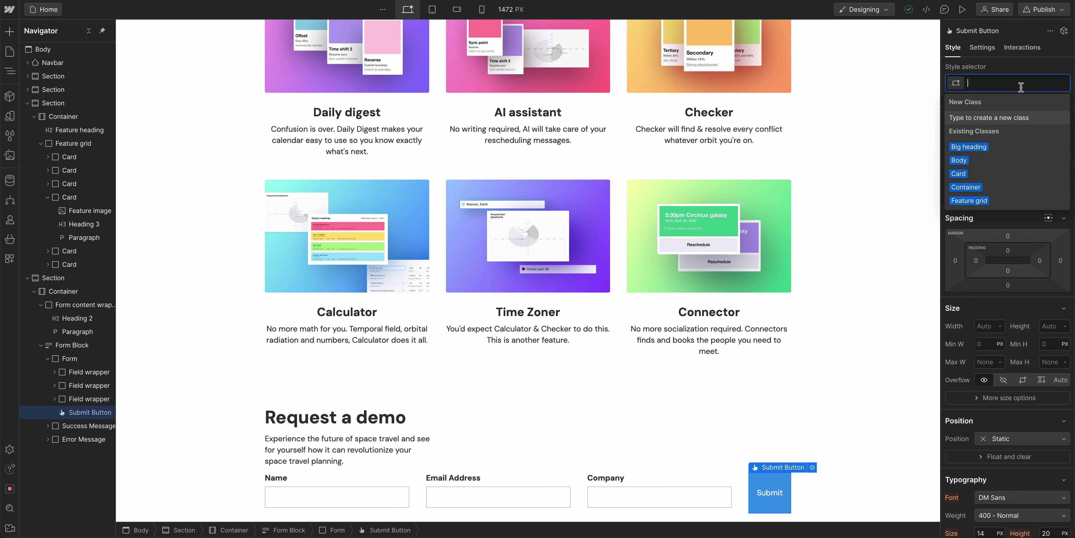
{"action": "type", "text": "Button"}
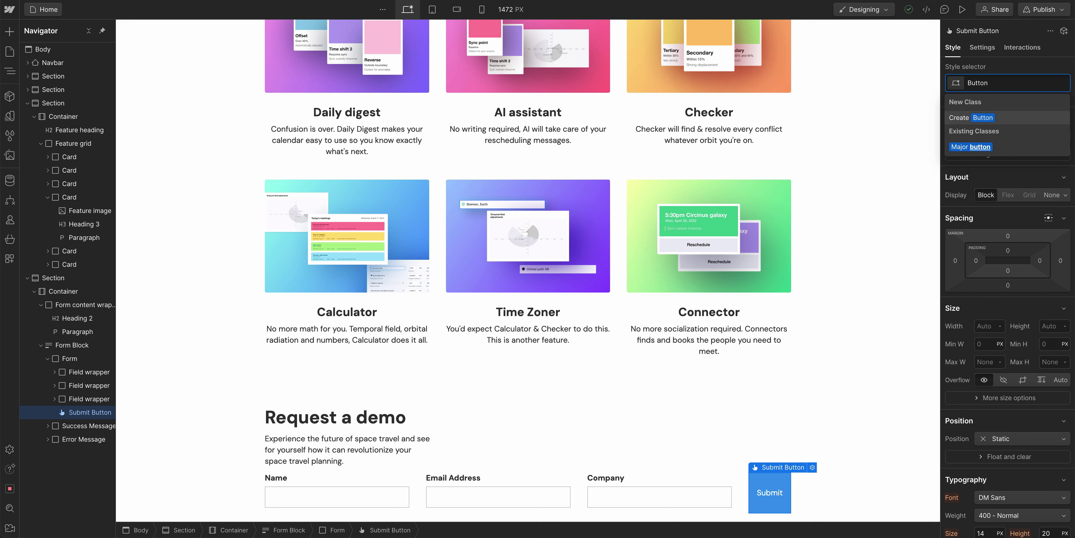
{"action": "key", "text": "Down"}
{"action": "key", "text": "Return"}
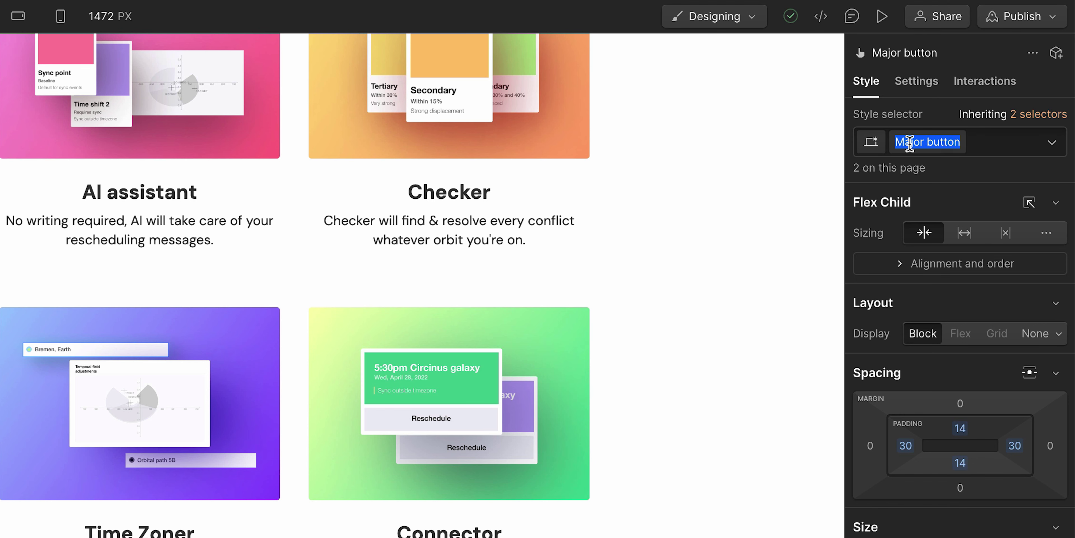
{"action": "type", "text": "Button"}
{"action": "key", "text": "Return"}
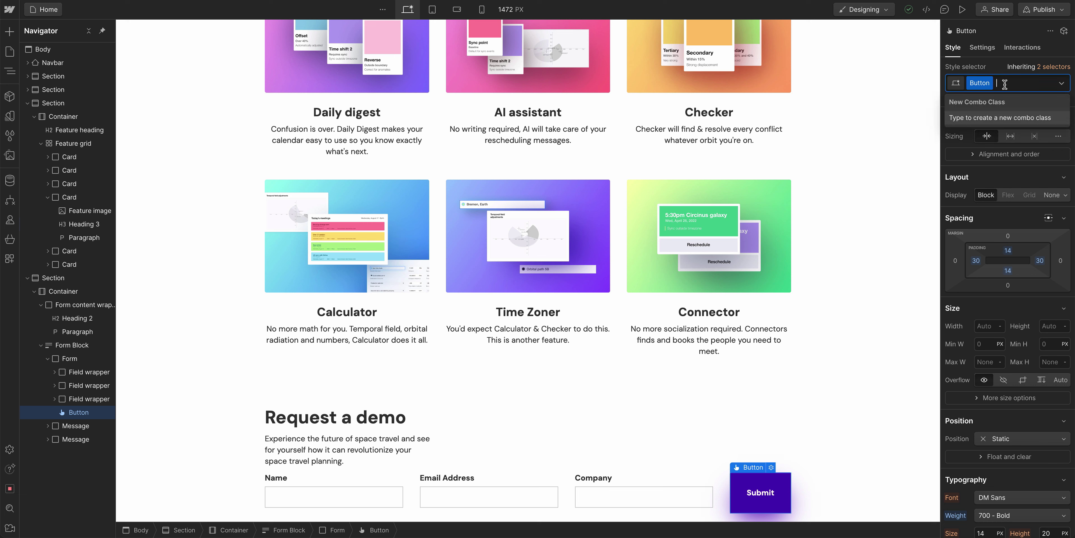
{"action": "type", "text": "Form"}
{"action": "key", "text": "Return"}
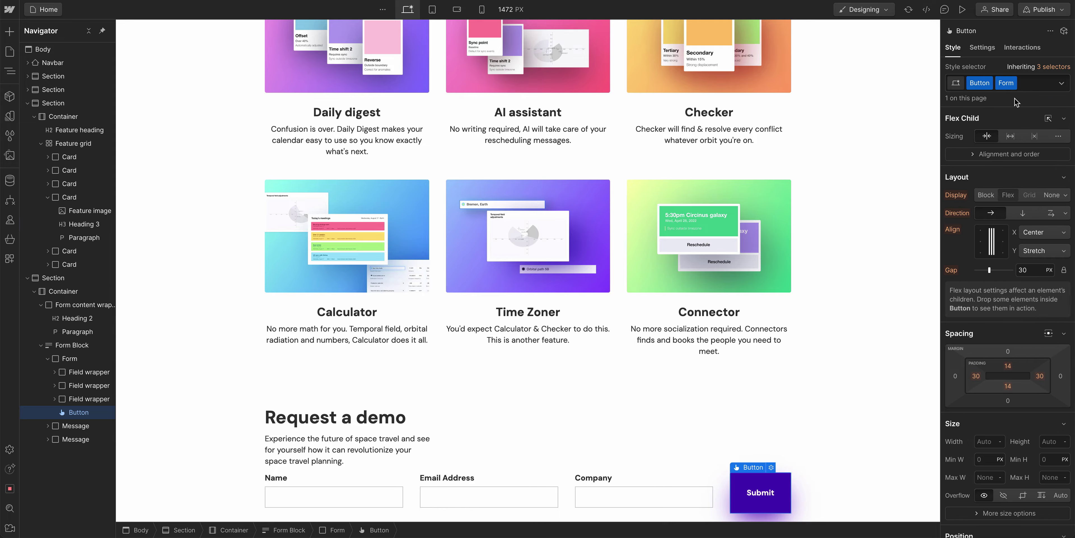
Detach the Submit background from Brand color, make it #ddc0ff, and use Brand color text.
{"action": "scroll", "coordinate": [1012, 116], "scroll_direction": "down", "scroll_amount": 10}
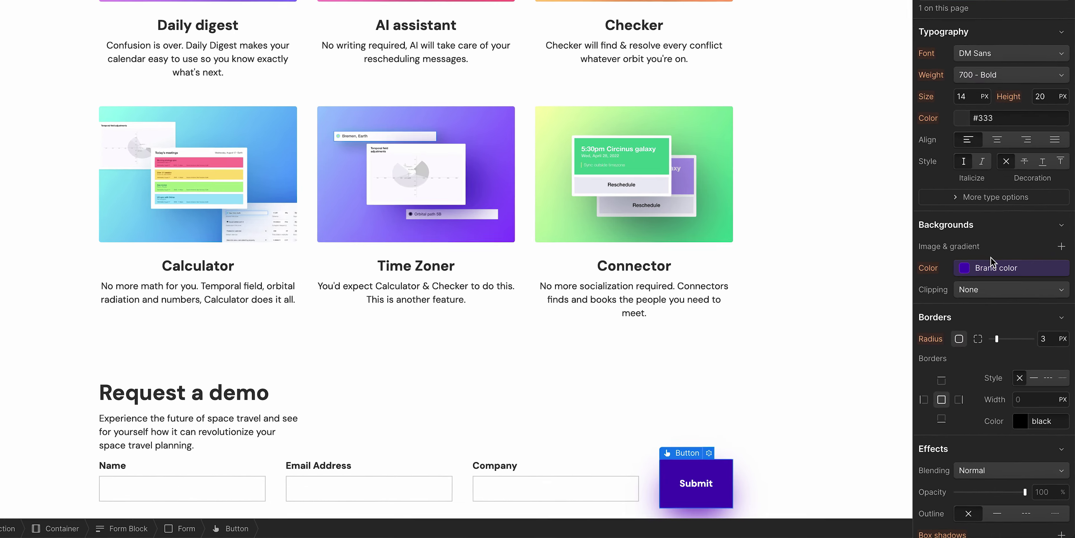
{"action": "left_click", "coordinate": [1011, 312]}
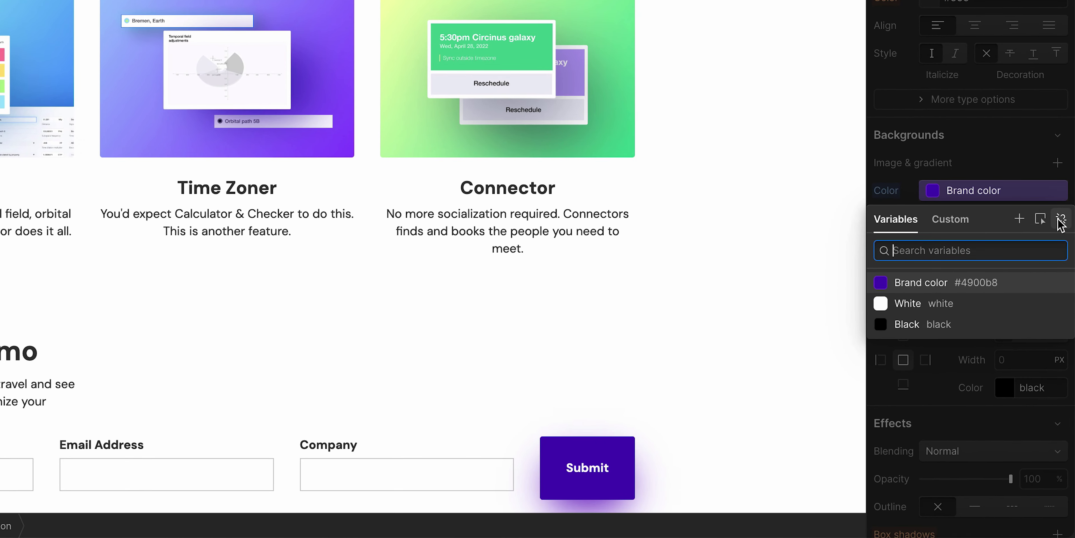
{"action": "left_click", "coordinate": [1061, 226]}
{"action": "left_click", "coordinate": [935, 197]}
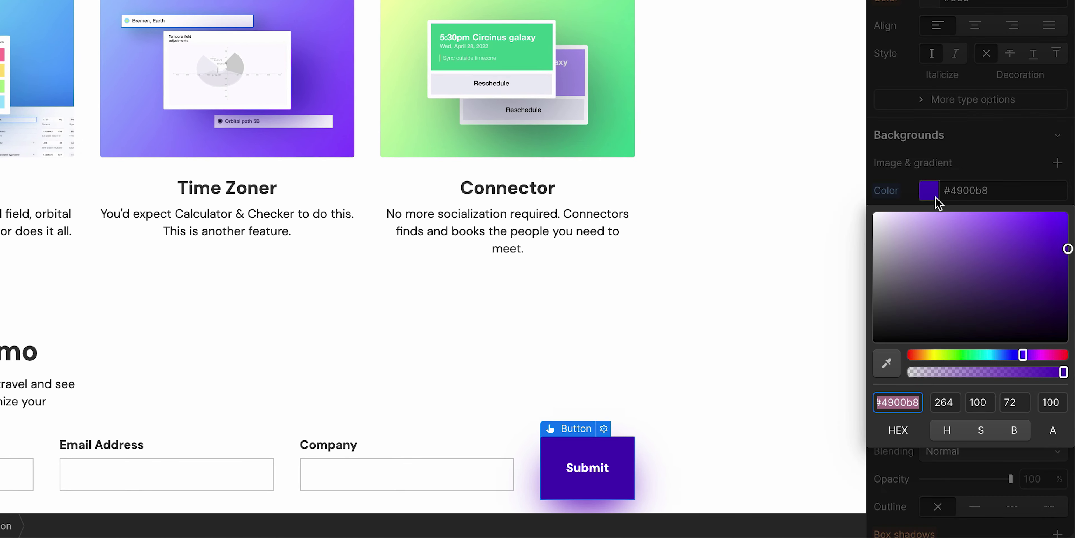
{"action": "left_click_drag", "start_coordinate": [1067, 252], "coordinate": [915, 213]}
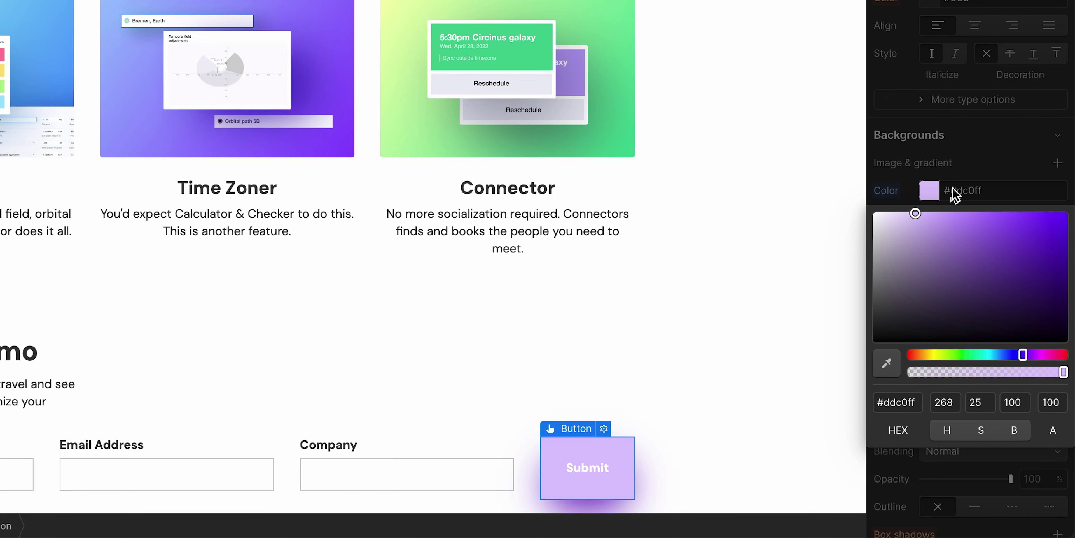
{"action": "left_click", "coordinate": [998, 170]}
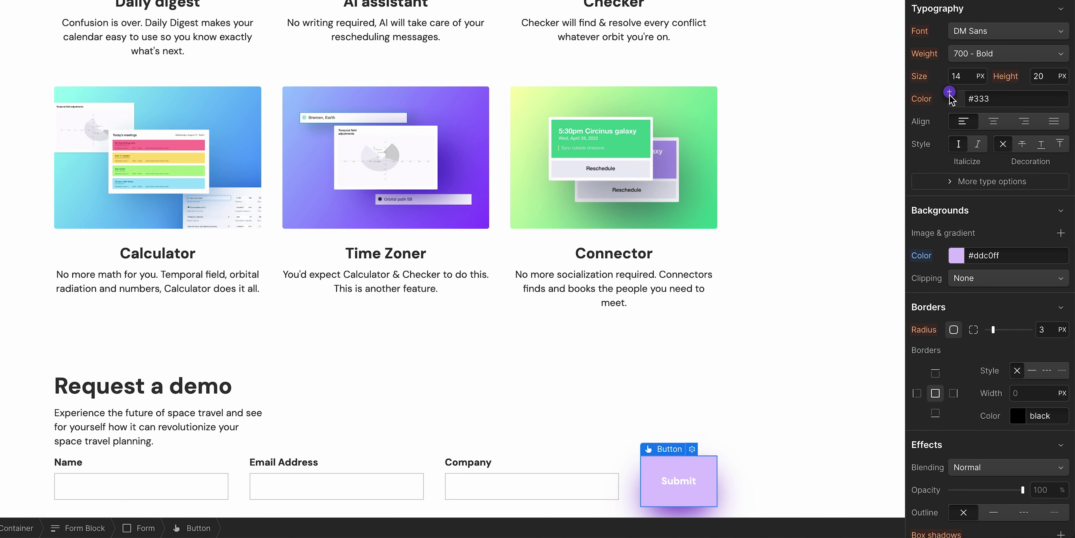
{"action": "left_click", "coordinate": [950, 93]}
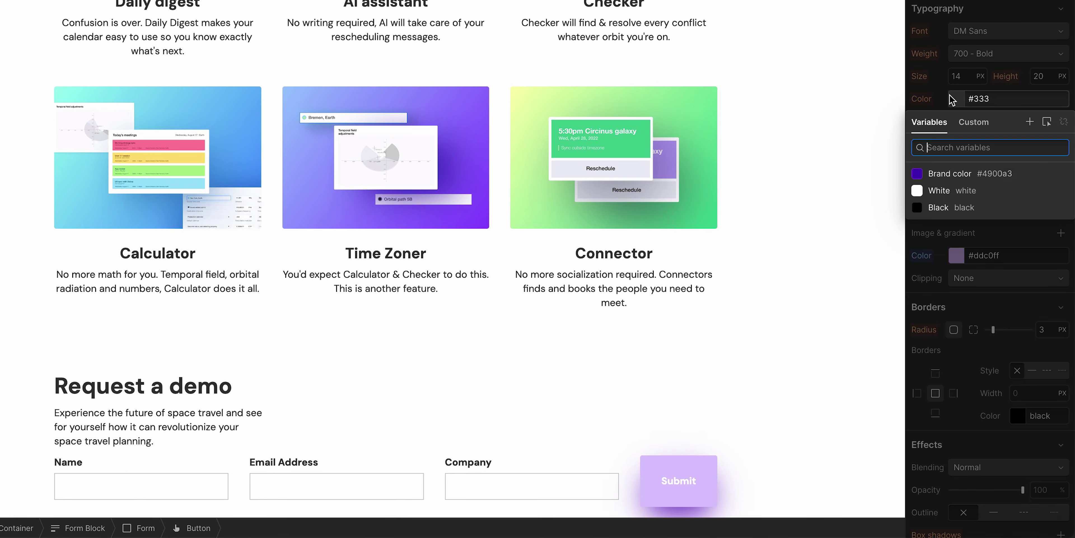
{"action": "left_click", "coordinate": [984, 176]}
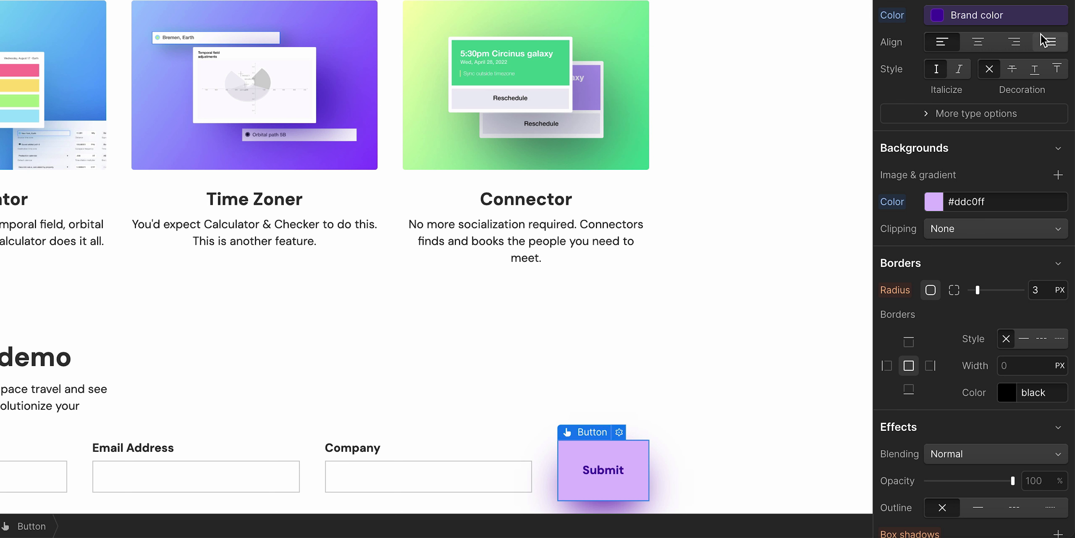
Check the Brand color variable's contrast guides, keeping its value at #4900a3.
{"action": "left_click", "coordinate": [1059, 15]}
{"action": "left_click", "coordinate": [894, 108]}
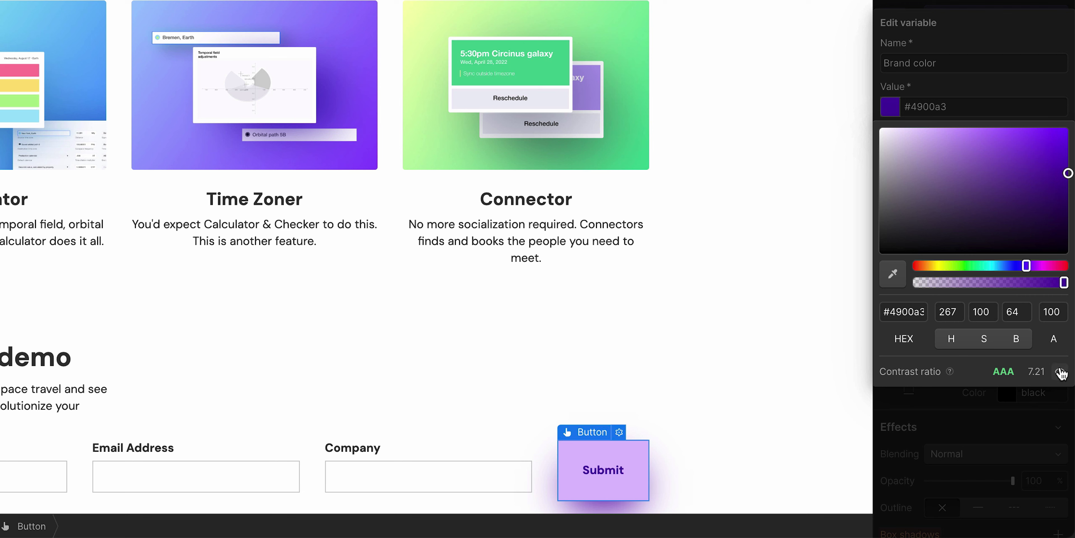
{"action": "left_click", "coordinate": [1060, 372]}
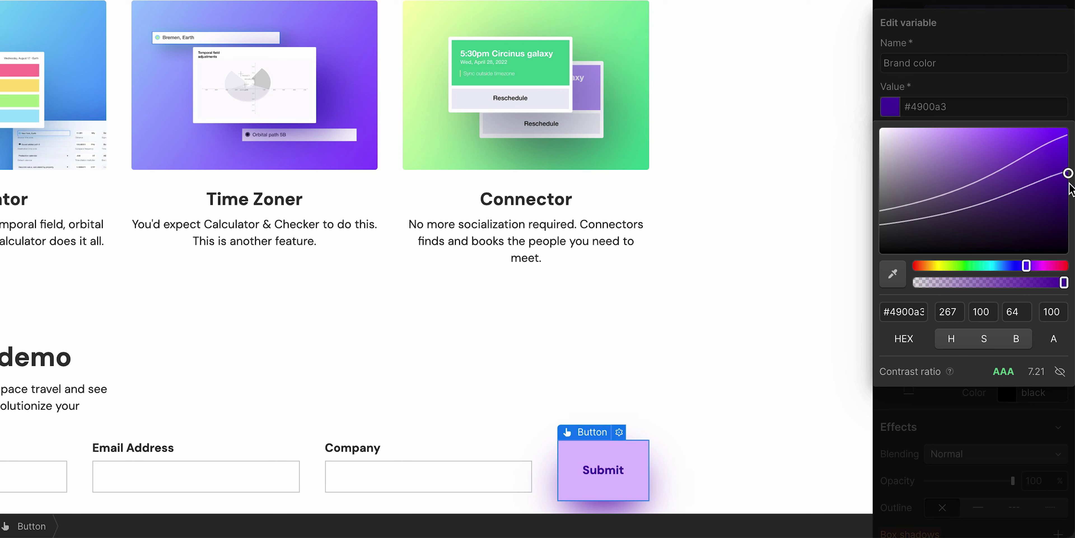
{"action": "left_click_drag", "start_coordinate": [1068, 175], "coordinate": [1045, 159]}
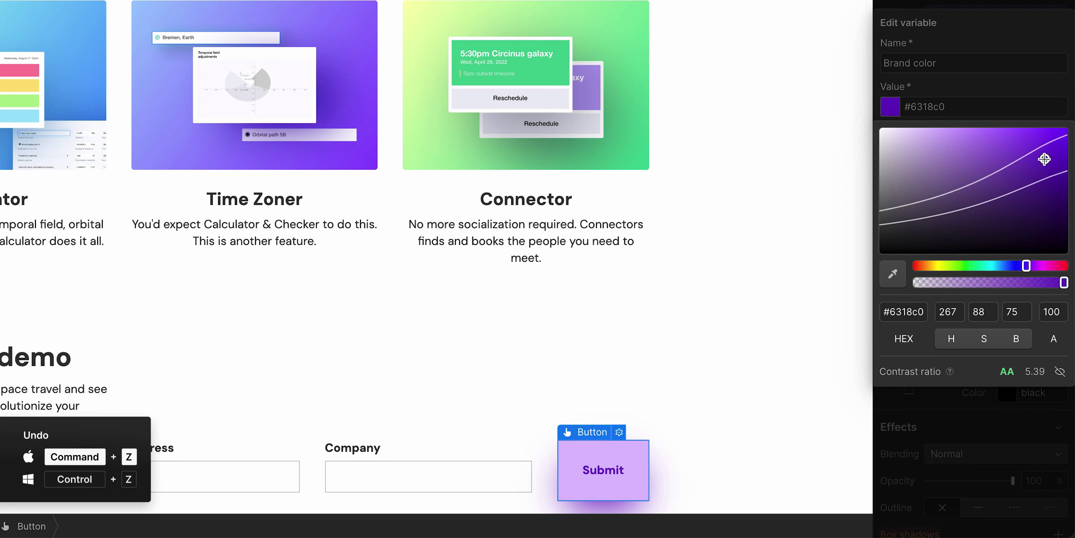
{"action": "key", "text": "super+z"}
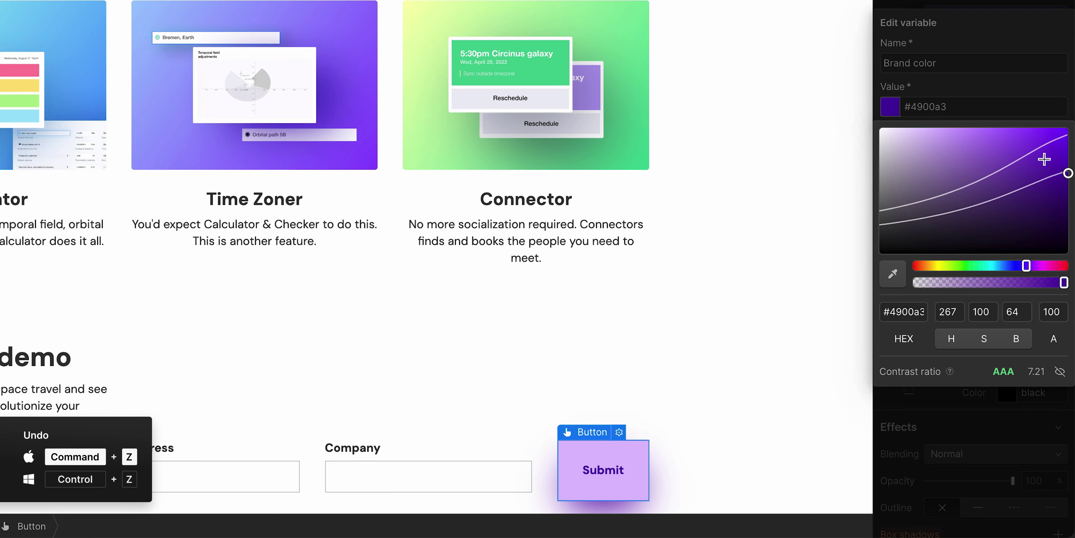
{"action": "left_click", "coordinate": [1027, 97]}
{"action": "left_click", "coordinate": [1002, 143]}
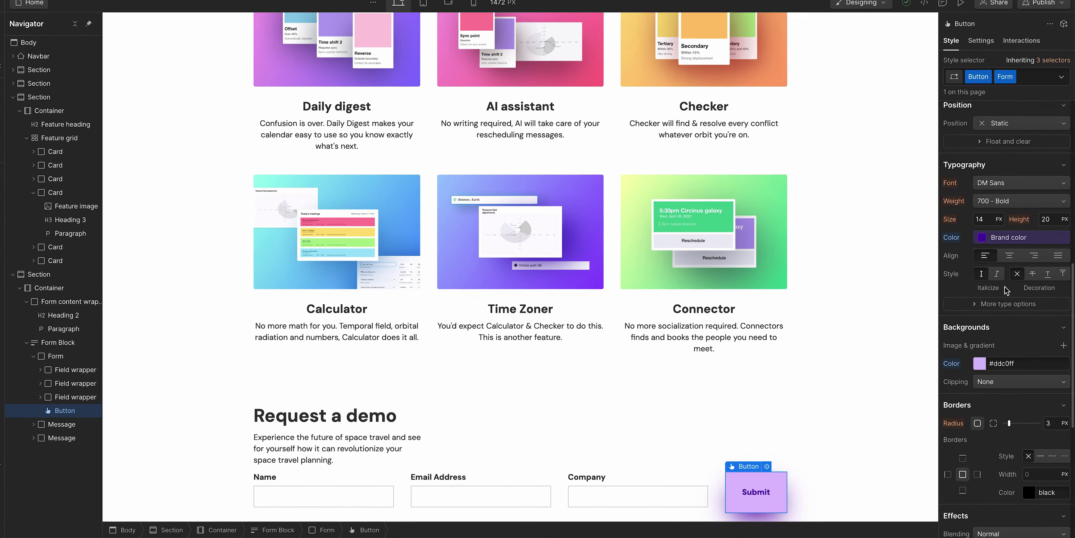
Bottom-align the form items and set the Submit button's vertical padding to 9 px.
{"action": "scroll", "coordinate": [977, 187], "scroll_direction": "up", "scroll_amount": 5}
{"action": "scroll", "coordinate": [1006, 292], "scroll_direction": "up", "scroll_amount": 4}
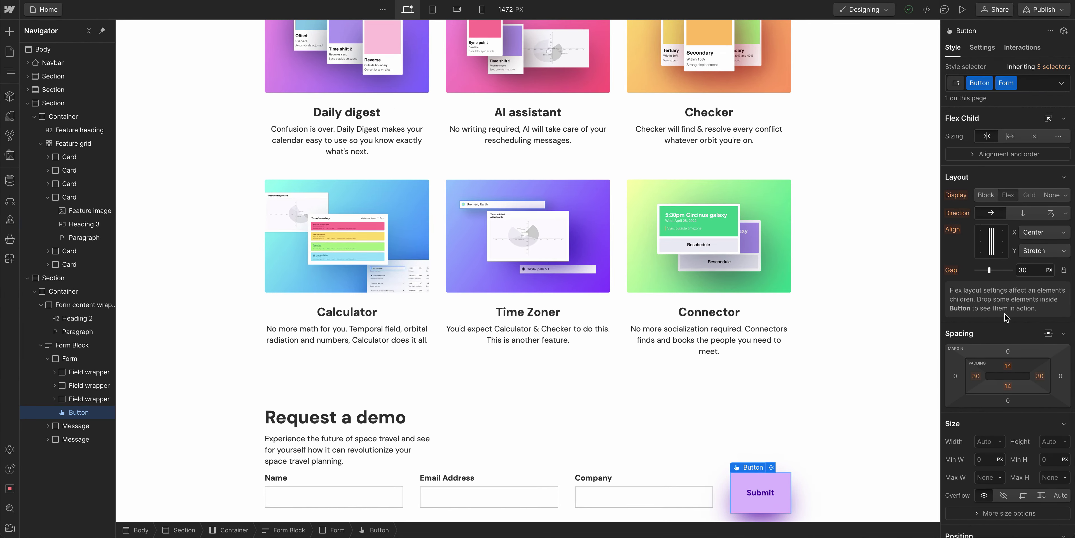
{"action": "left_click_drag", "start_coordinate": [1008, 358], "coordinate": [1010, 371]}
{"action": "left_click", "coordinate": [724, 490]}
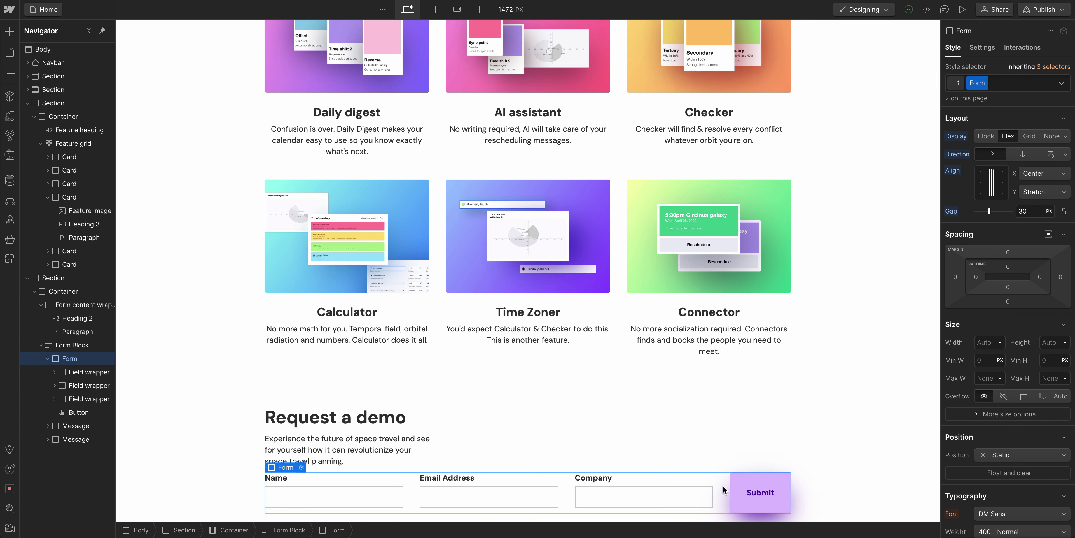
{"action": "left_click", "coordinate": [1035, 194]}
{"action": "left_click", "coordinate": [1035, 172]}
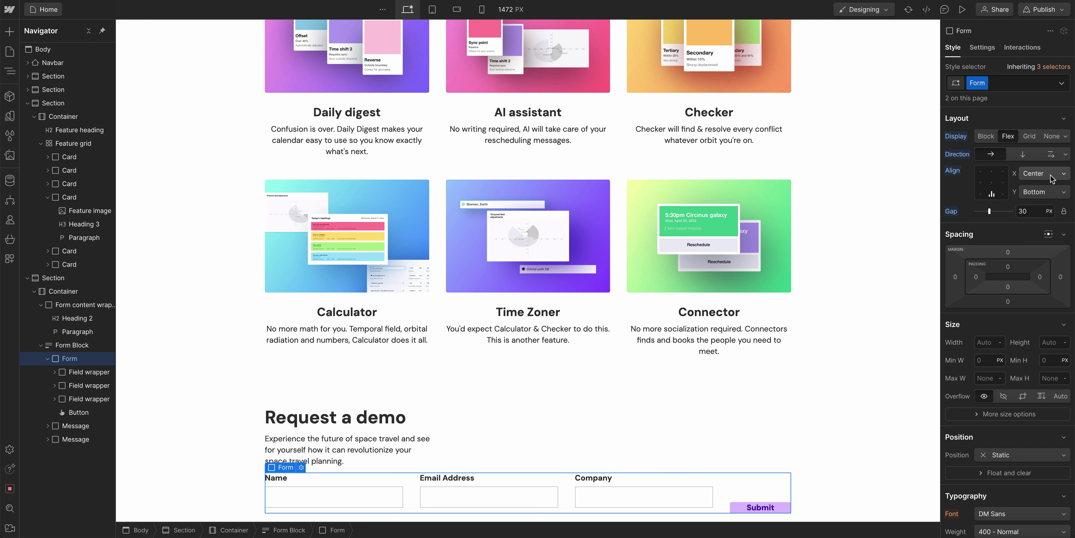
{"action": "left_click", "coordinate": [784, 510]}
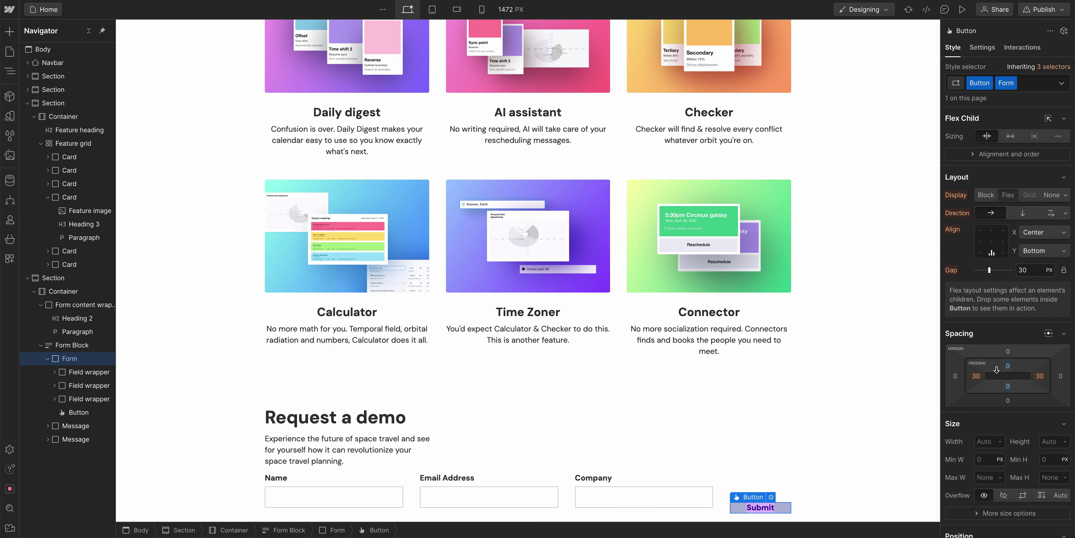
{"action": "left_click_drag", "start_coordinate": [1008, 370], "coordinate": [1011, 372]}
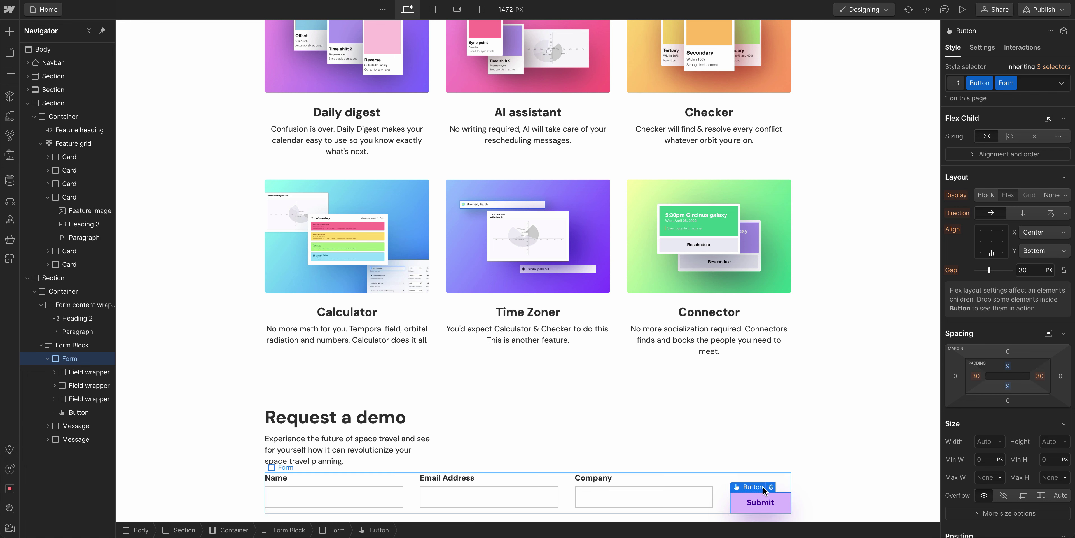
Apply the existing Text Field class to the form inputs with a 0 bottom margin.
{"action": "left_click", "coordinate": [703, 510]}
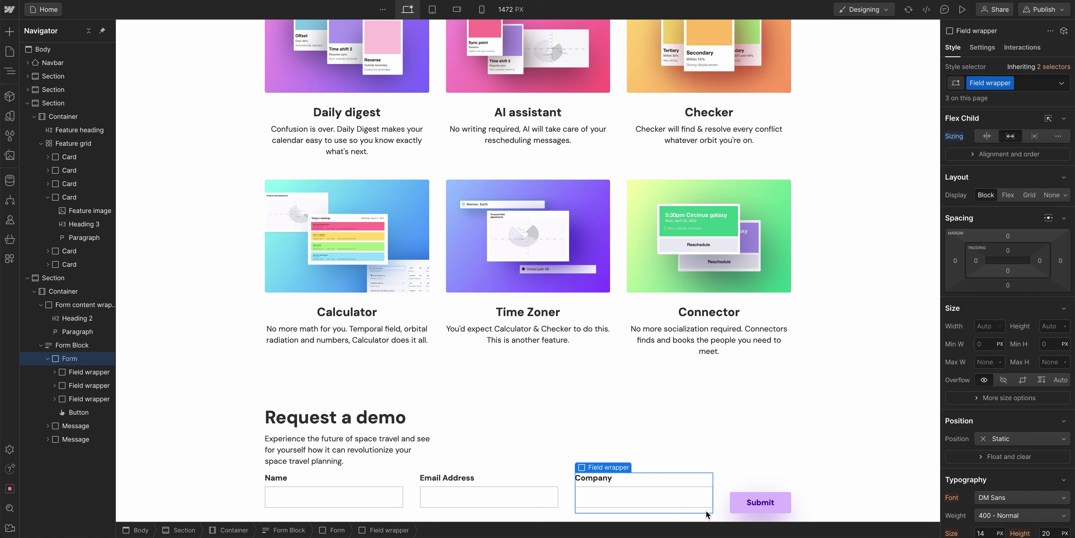
{"action": "left_click", "coordinate": [696, 500]}
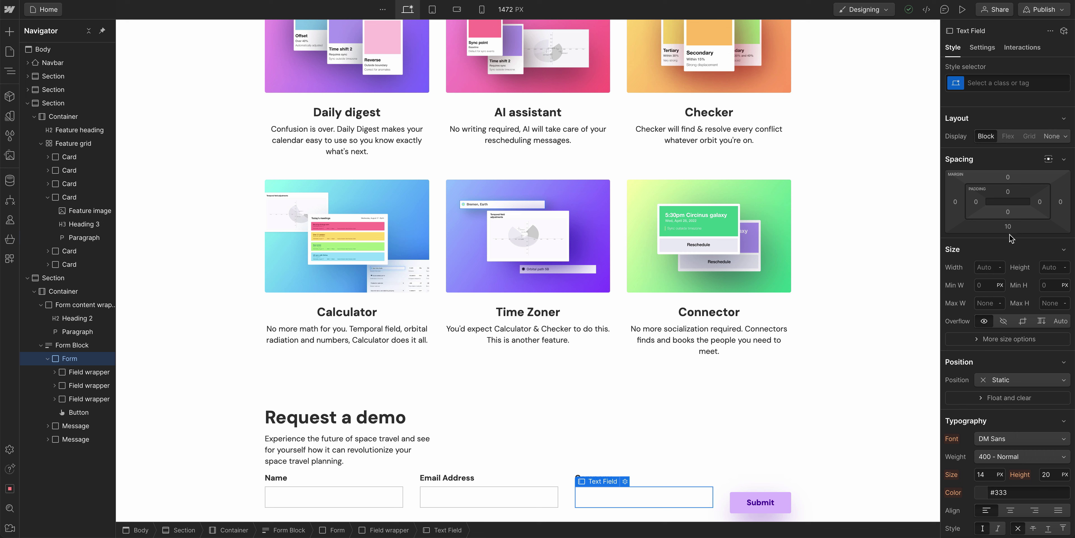
{"action": "left_click", "coordinate": [1009, 225]}
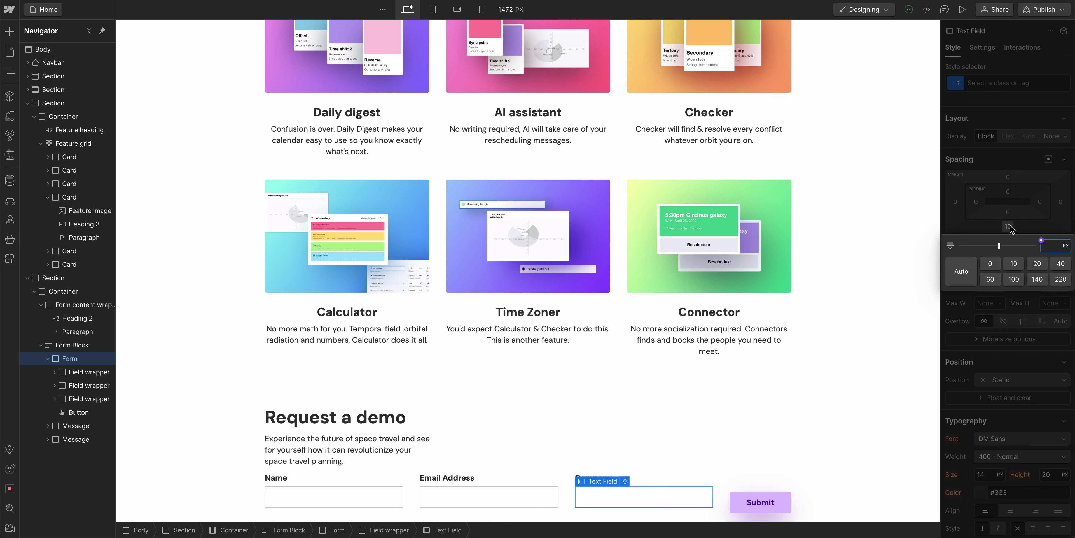
{"action": "left_click", "coordinate": [990, 263]}
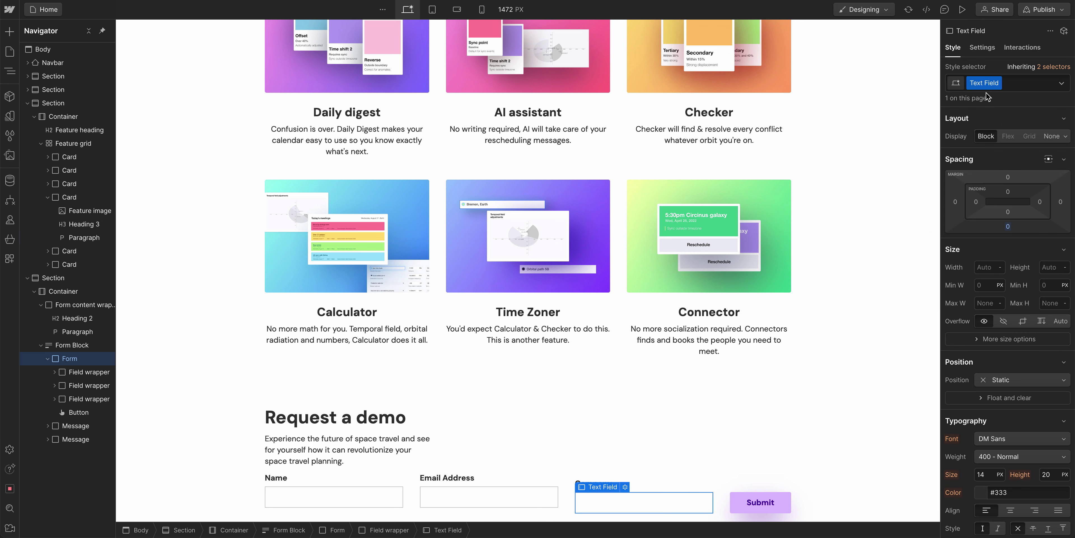
{"action": "key", "text": "ctrl+z"}
{"action": "key", "text": "ctrl+z"}
{"action": "key", "text": "ctrl+z"}
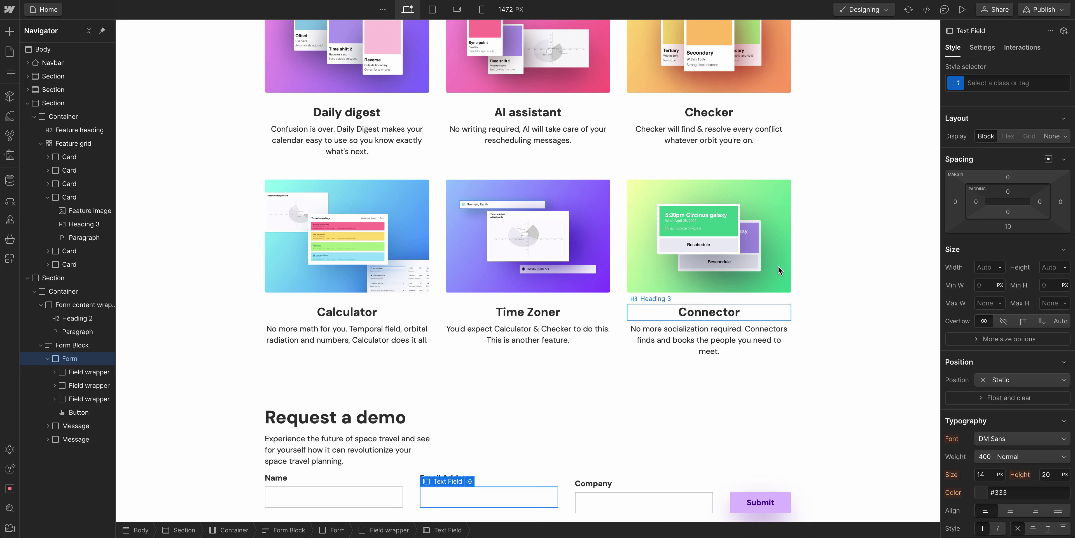
{"action": "left_click", "coordinate": [996, 85]}
{"action": "type", "text": "Tex"}
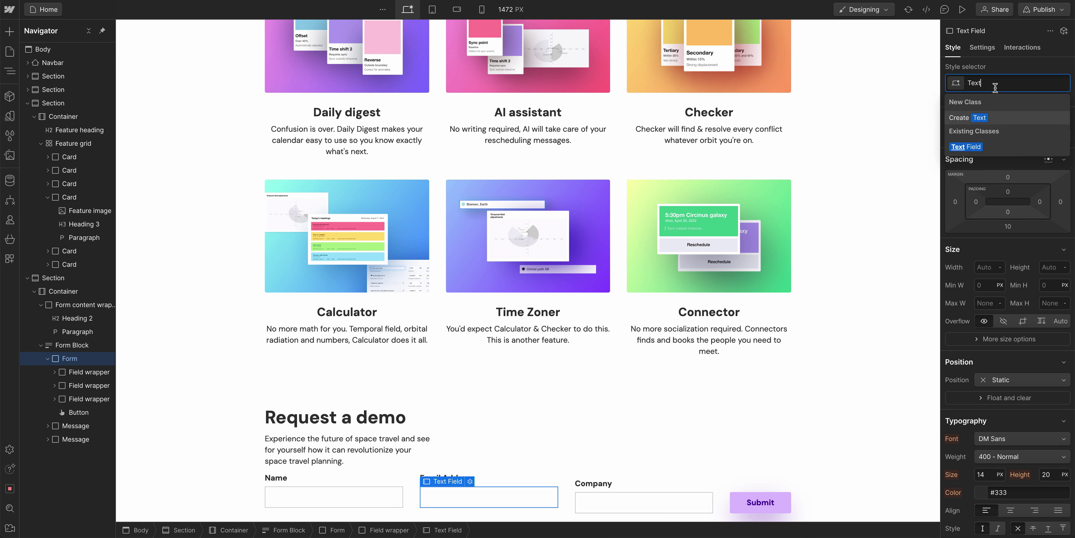
{"action": "type", "text": "t"}
{"action": "key", "text": "Escape"}
{"action": "key", "text": "ctrl+z"}
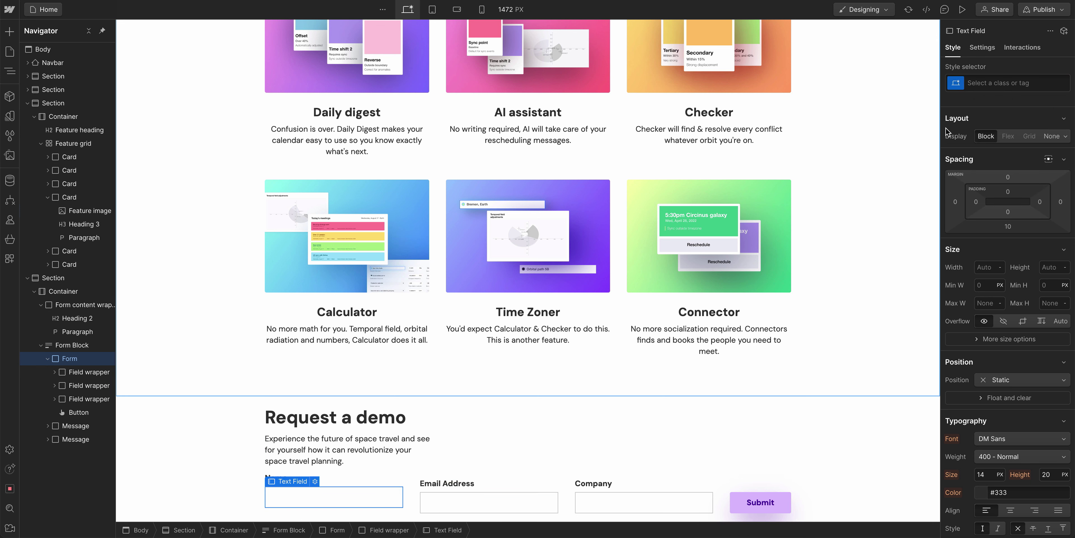
{"action": "type", "text": "Text"}
{"action": "key", "text": "Return"}
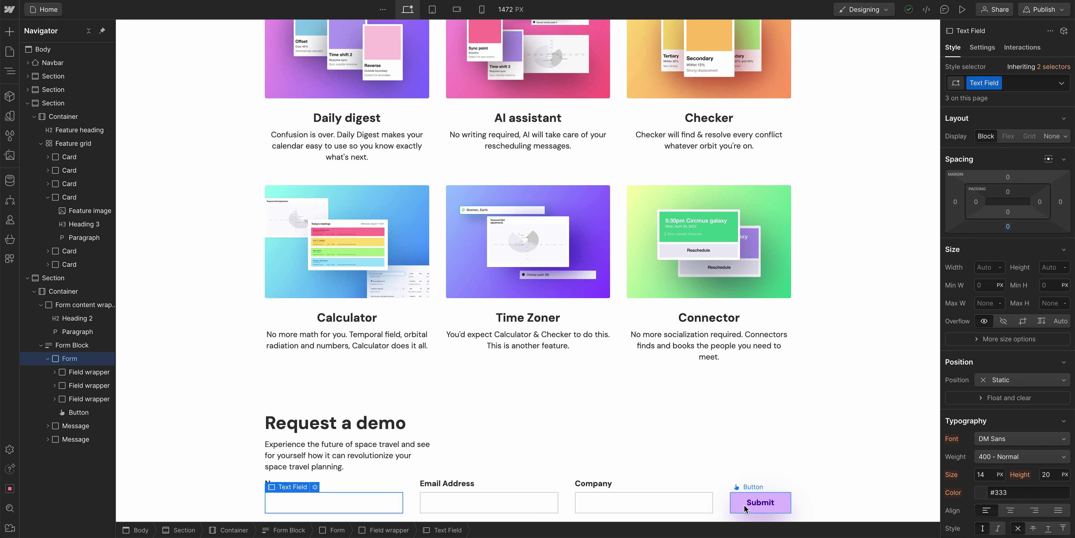
Apply the existing Section class to the demo section.
{"action": "left_click", "coordinate": [815, 450]}
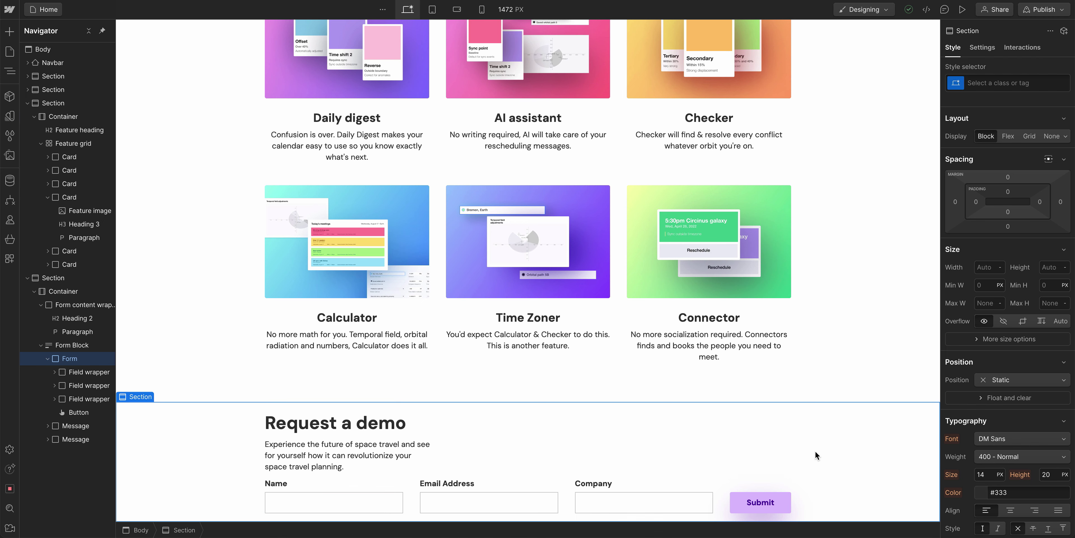
{"action": "left_click", "coordinate": [988, 83]}
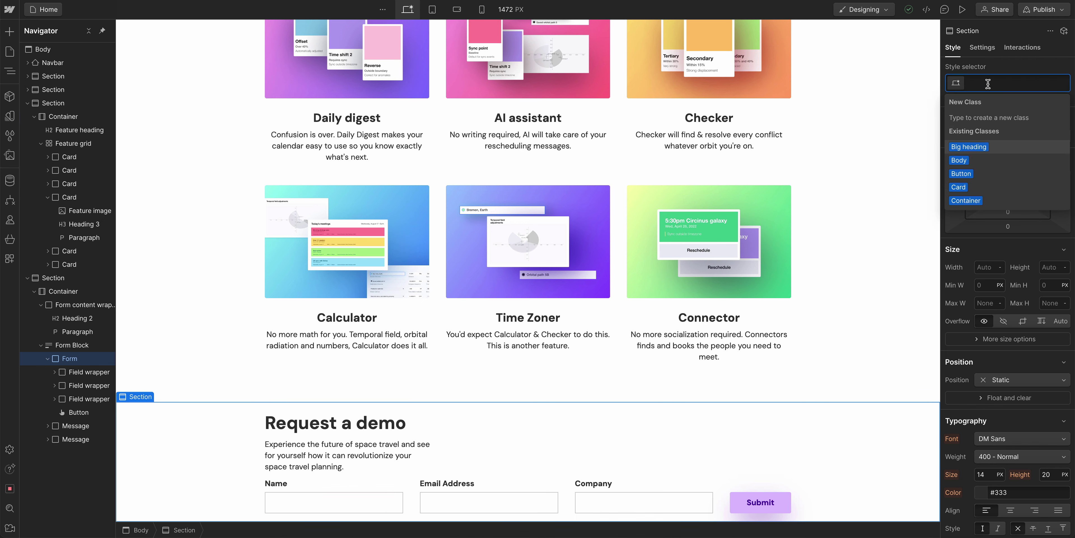
{"action": "type", "text": "Sec"}
{"action": "key", "text": "Return"}
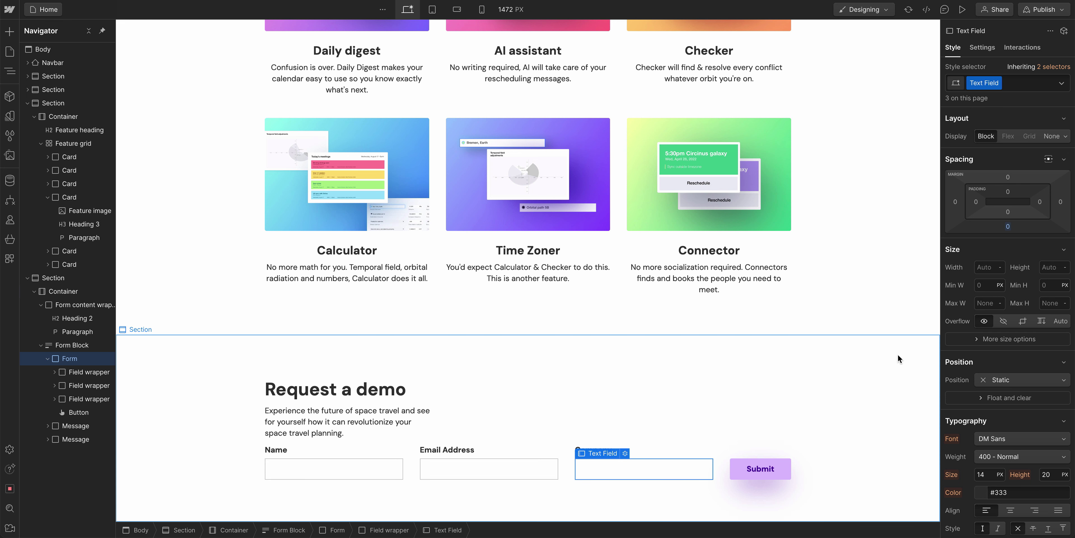
Give the Text Field class a 3 px border radius.
{"action": "scroll", "coordinate": [967, 328], "scroll_direction": "down", "scroll_amount": 6}
{"action": "scroll", "coordinate": [967, 327], "scroll_direction": "down", "scroll_amount": 5}
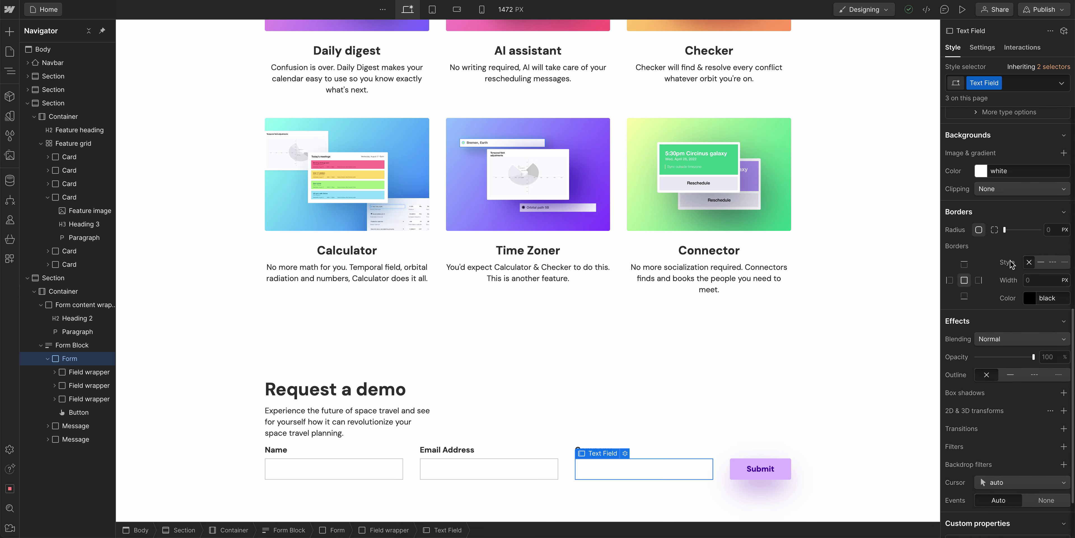
{"action": "left_click_drag", "start_coordinate": [1005, 229], "coordinate": [1012, 230]}
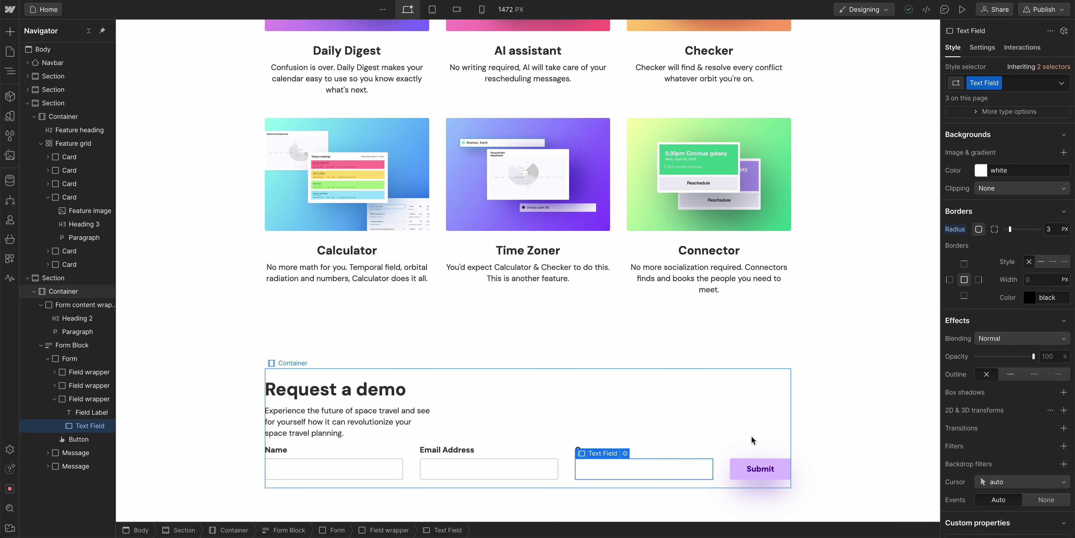
{"action": "left_click", "coordinate": [726, 462]}
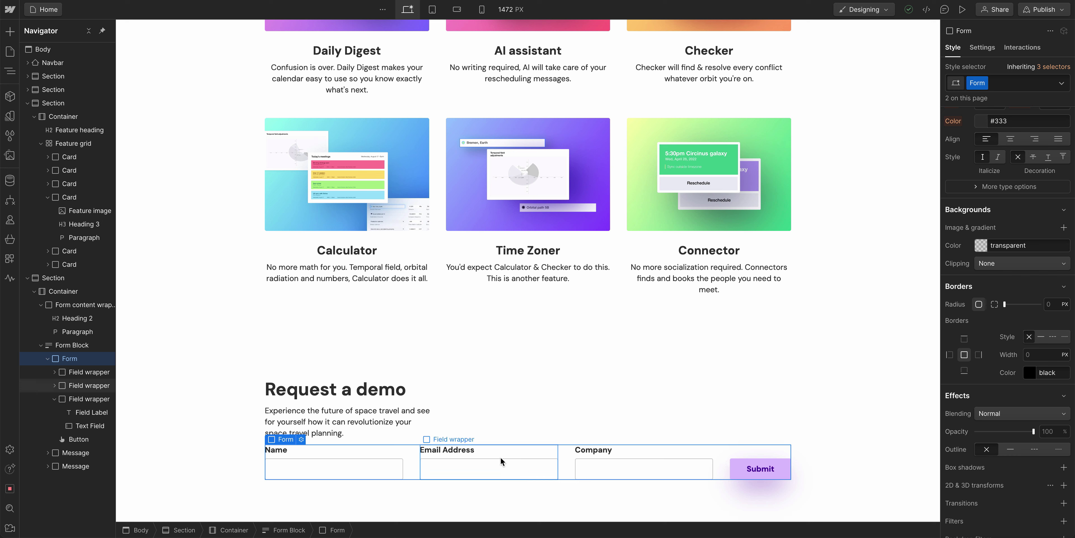
{"action": "left_click", "coordinate": [95, 350]}
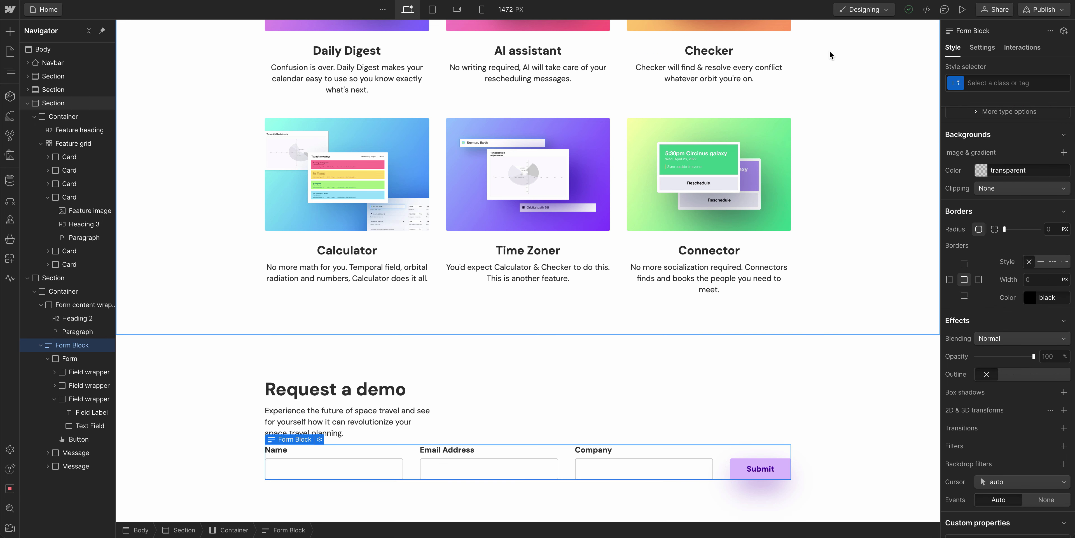
{"action": "left_click", "coordinate": [963, 10]}
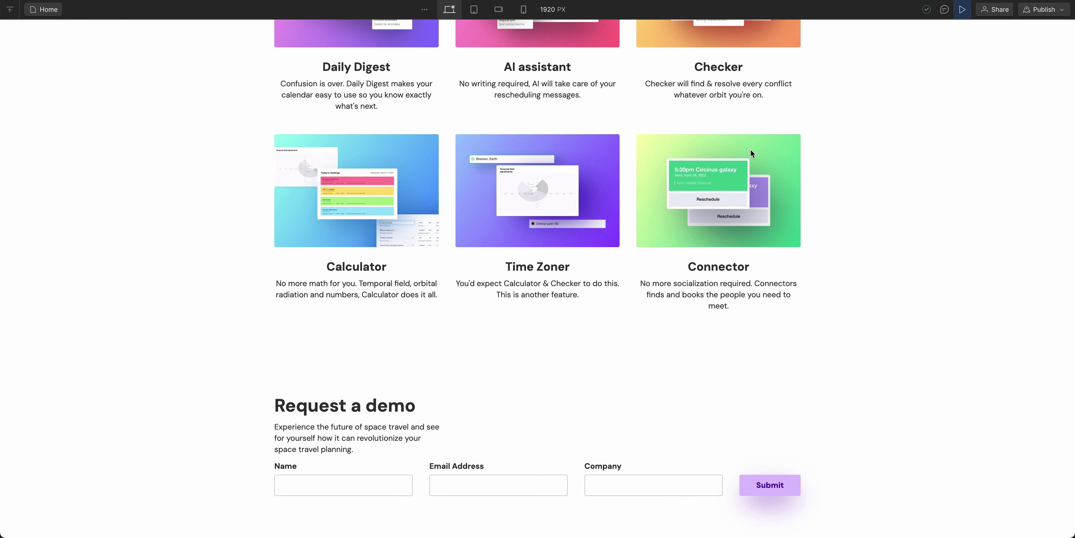
{"action": "left_click", "coordinate": [353, 486]}
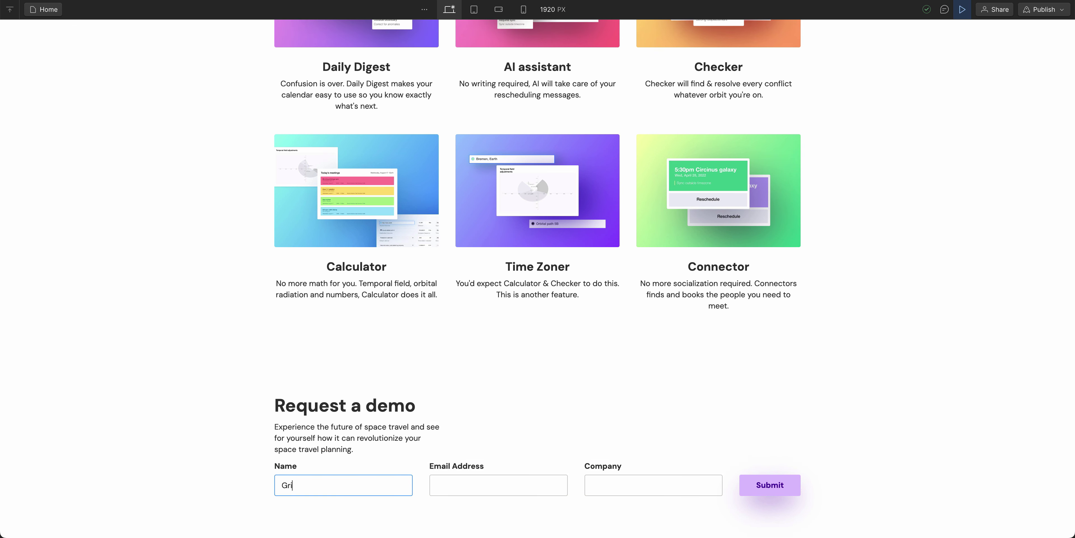
{"action": "left_click", "coordinate": [437, 485]}
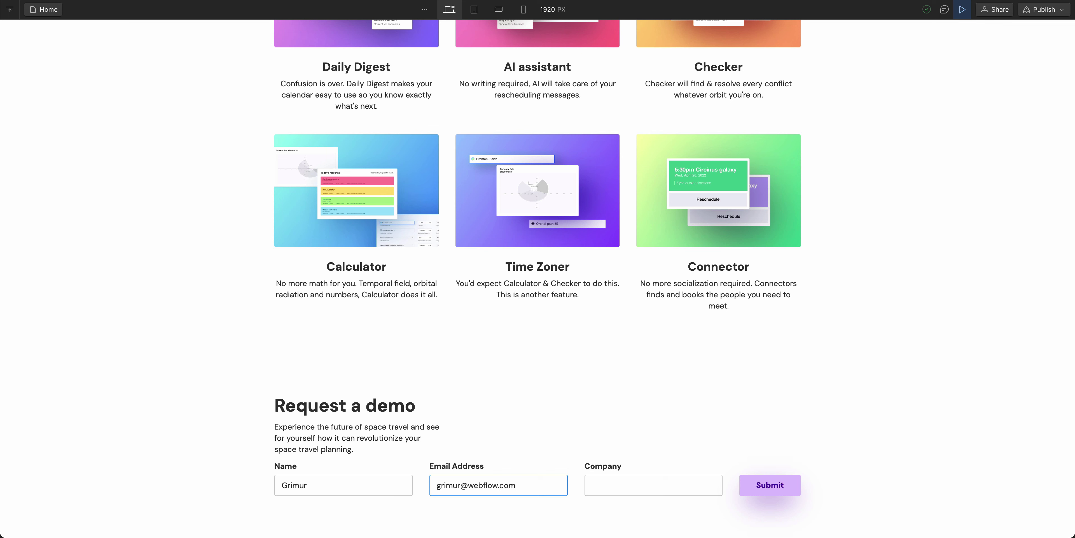
{"action": "left_click", "coordinate": [597, 485]}
{"action": "type", "text": "Webflow"}
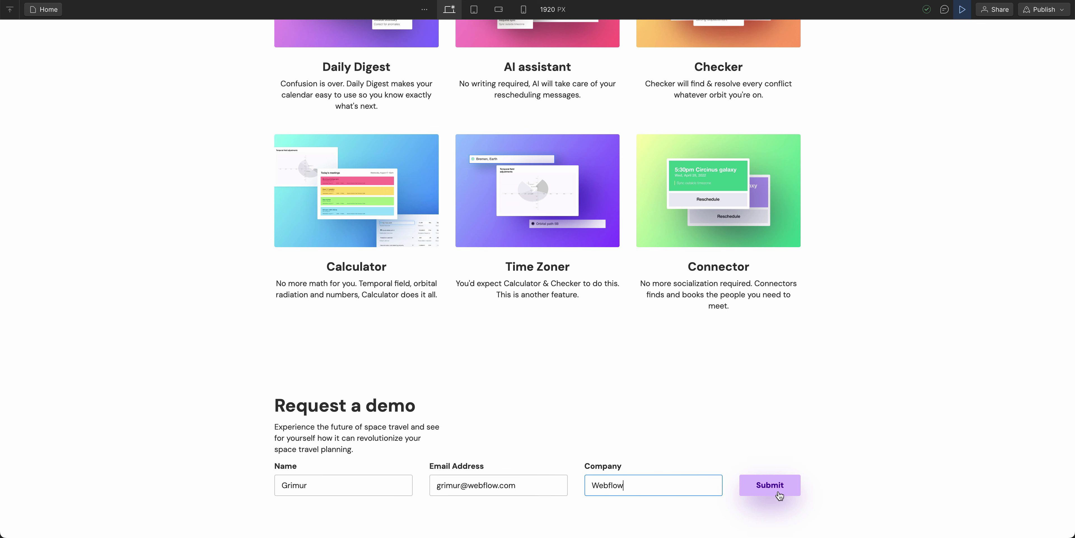
{"action": "left_click", "coordinate": [960, 14]}
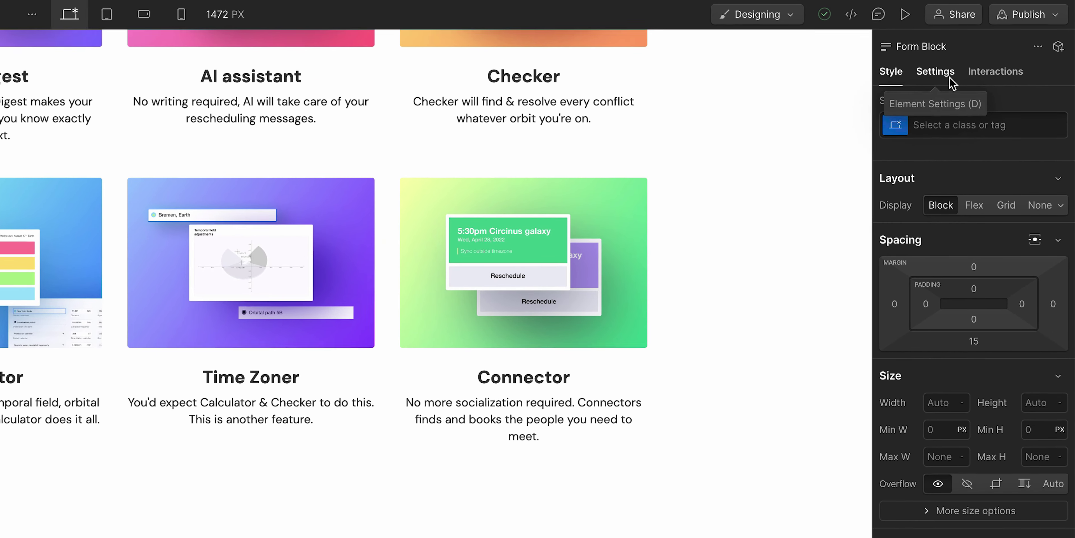
Switch the Form Block to its Success state and change the message to 'Thanks, stay tuned.'.
{"action": "left_click", "coordinate": [959, 71]}
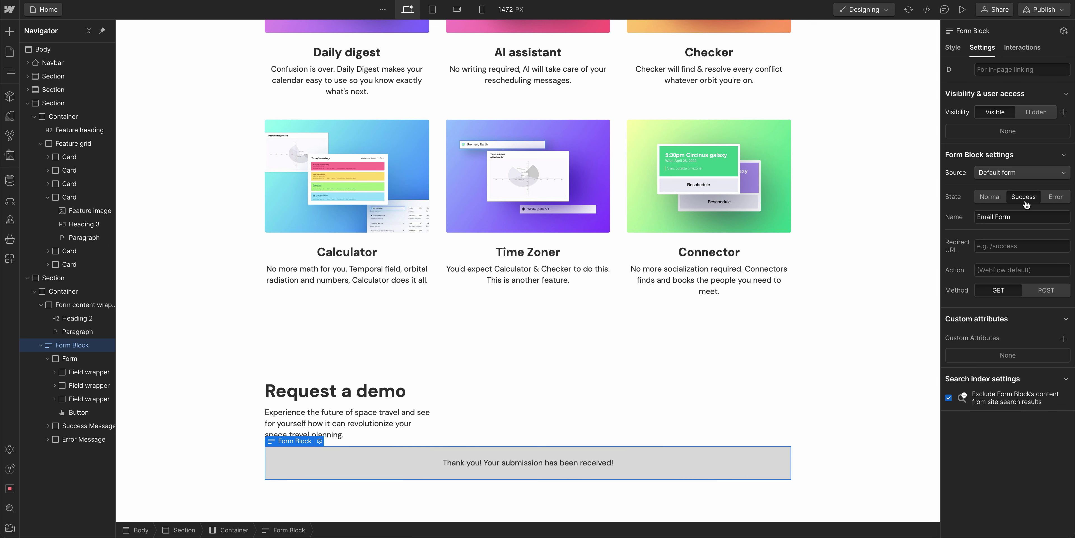
{"action": "double_click", "coordinate": [524, 461]}
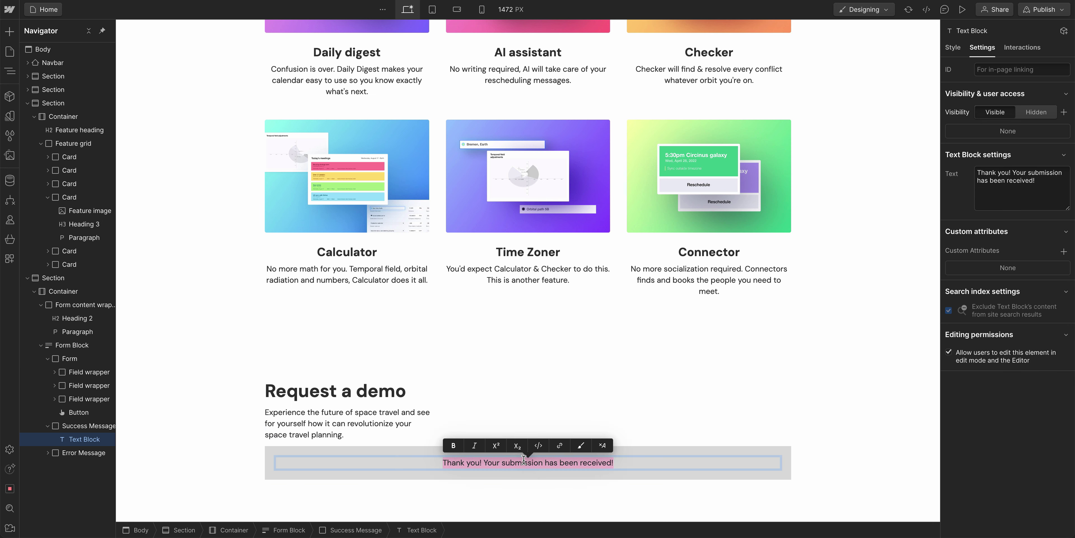
{"action": "type", "text": "Thanks, stay tuned."}
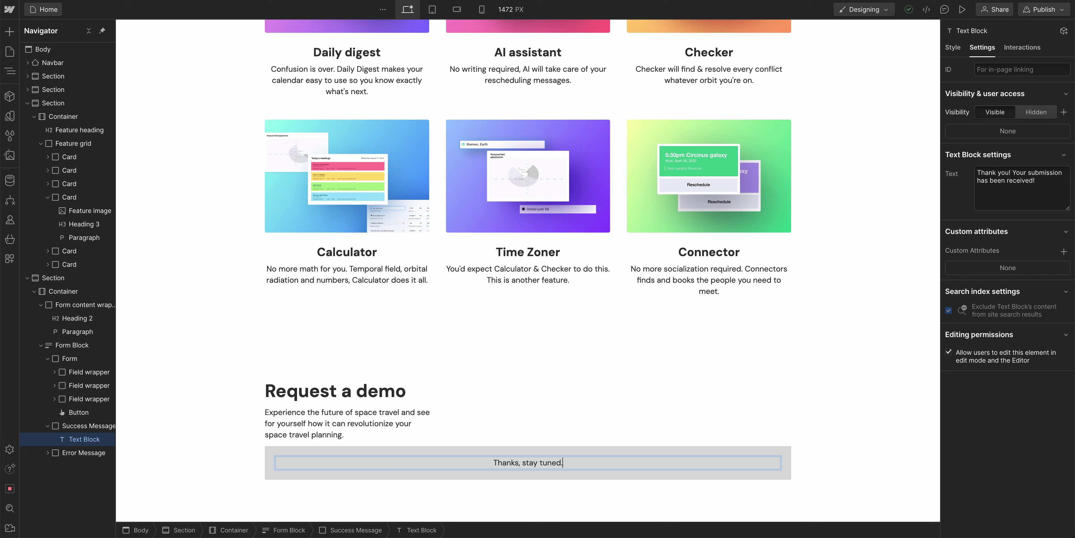
{"action": "key", "text": "Escape"}
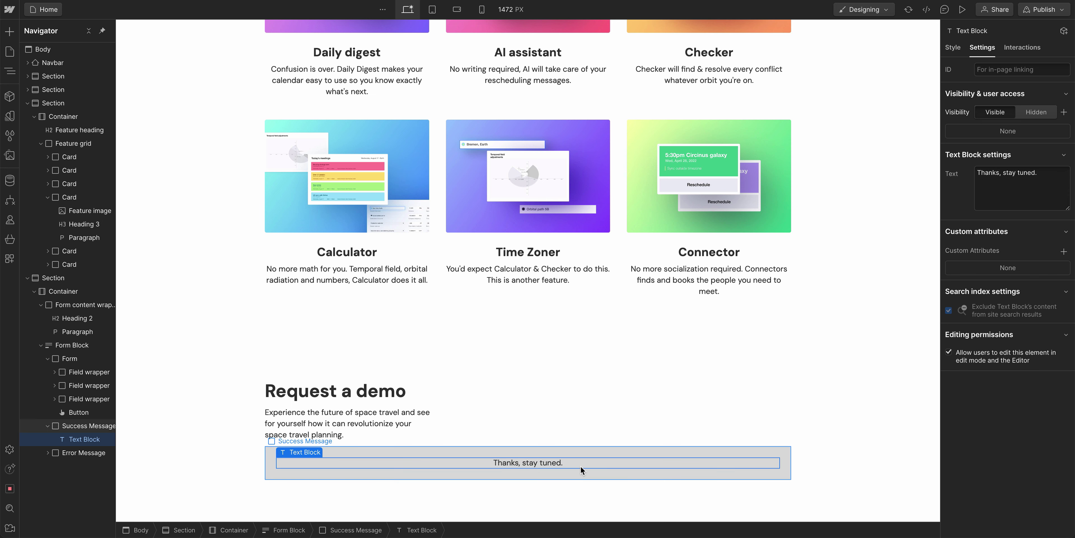
Select the Success Message box and make its background fully transparent.
{"action": "left_click", "coordinate": [584, 452]}
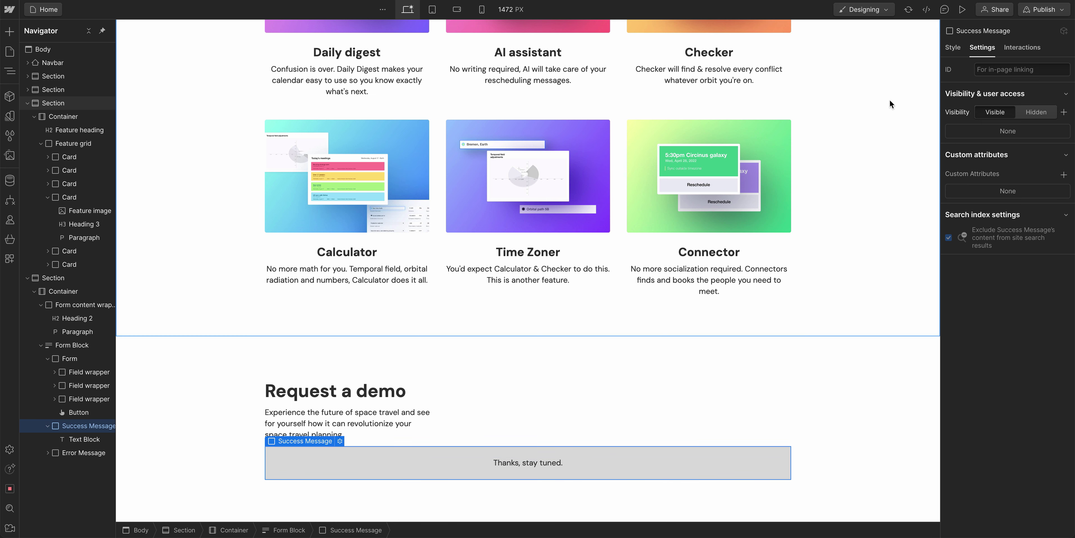
{"action": "left_click", "coordinate": [953, 48]}
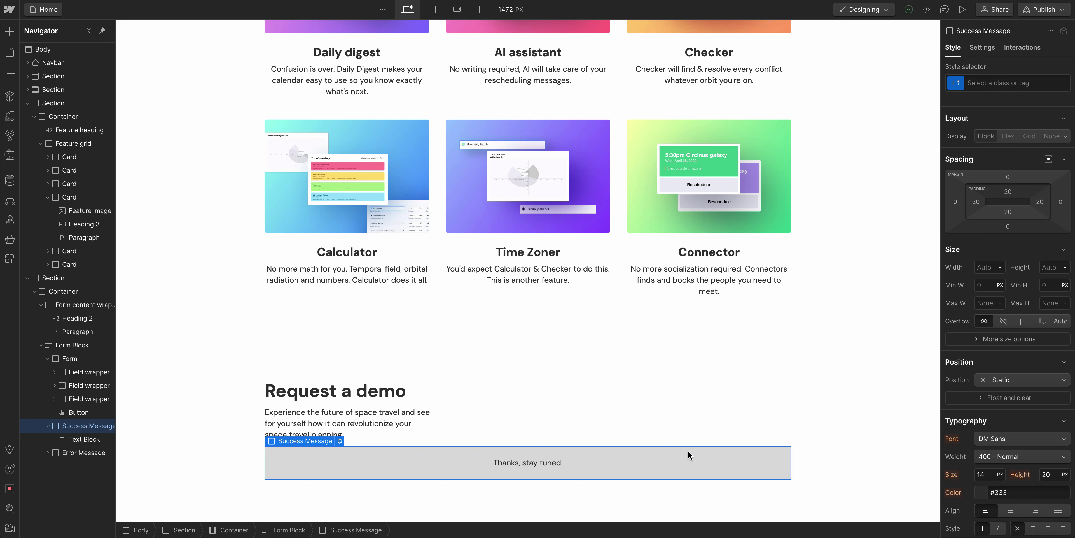
{"action": "scroll", "coordinate": [958, 348], "scroll_direction": "down", "scroll_amount": 5}
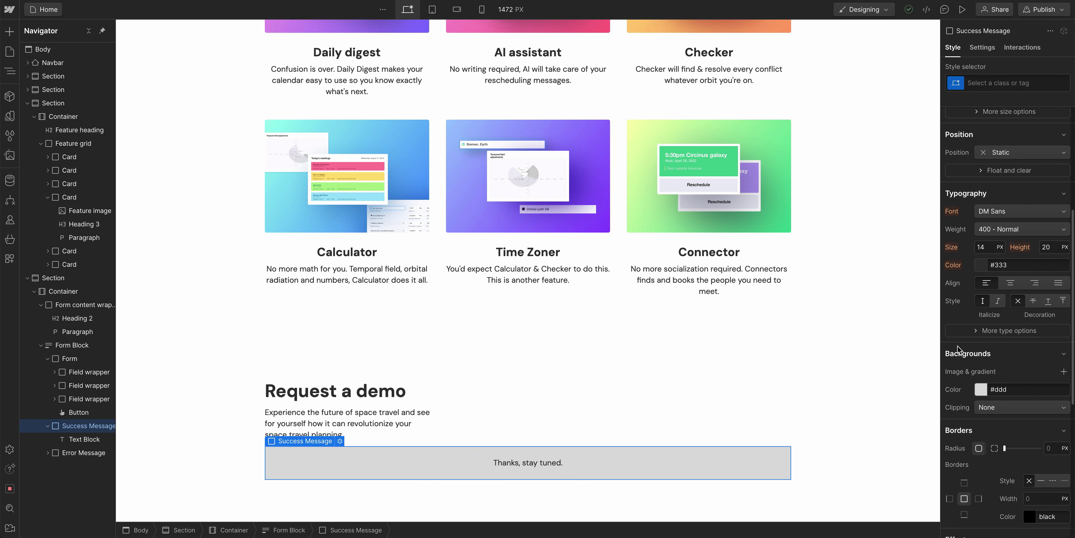
{"action": "left_click", "coordinate": [981, 389]}
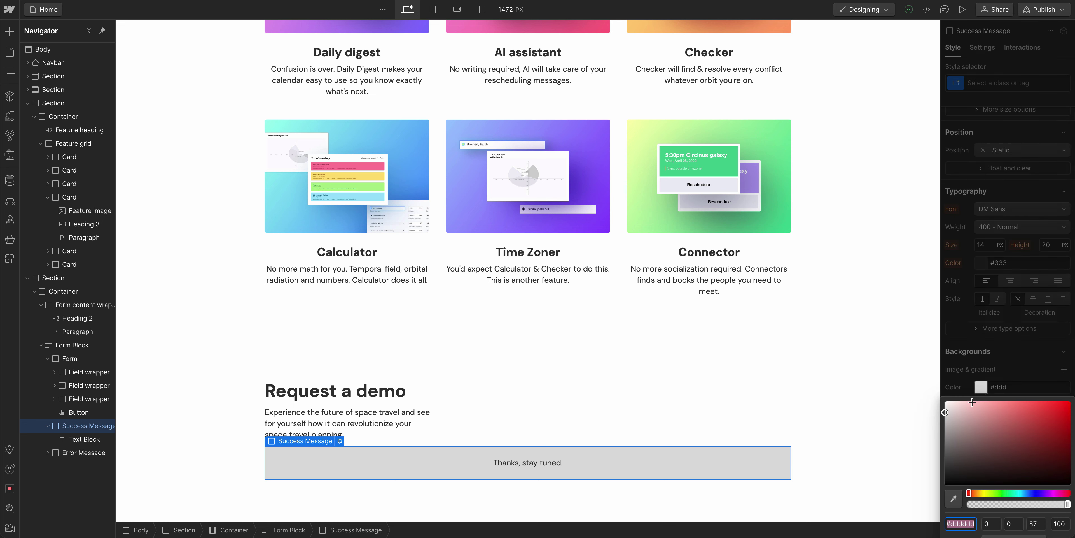
{"action": "left_click_drag", "start_coordinate": [973, 402], "coordinate": [944, 400]}
{"action": "left_click_drag", "start_coordinate": [1023, 504], "coordinate": [968, 505]}
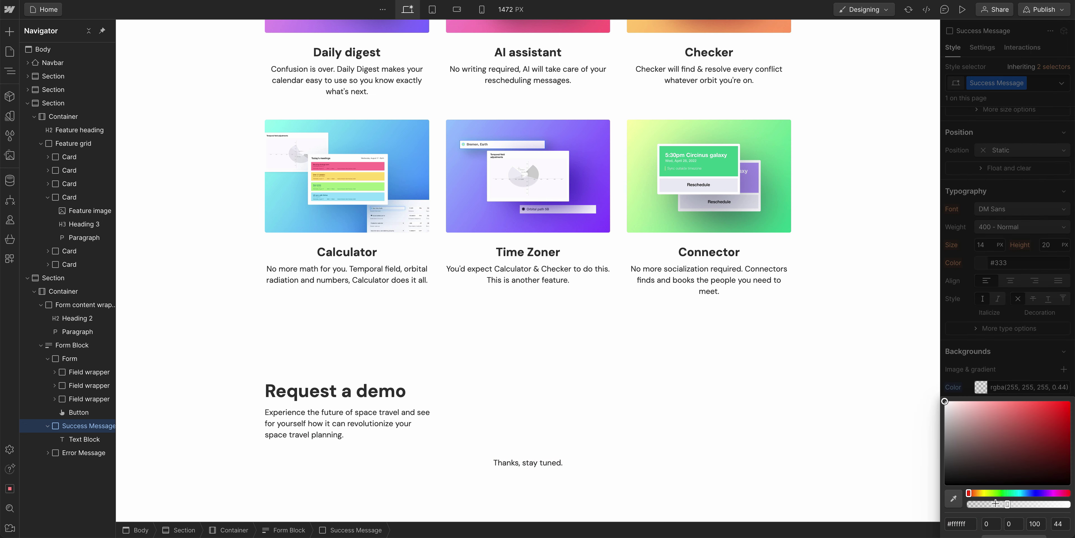
{"action": "left_click", "coordinate": [1011, 381]}
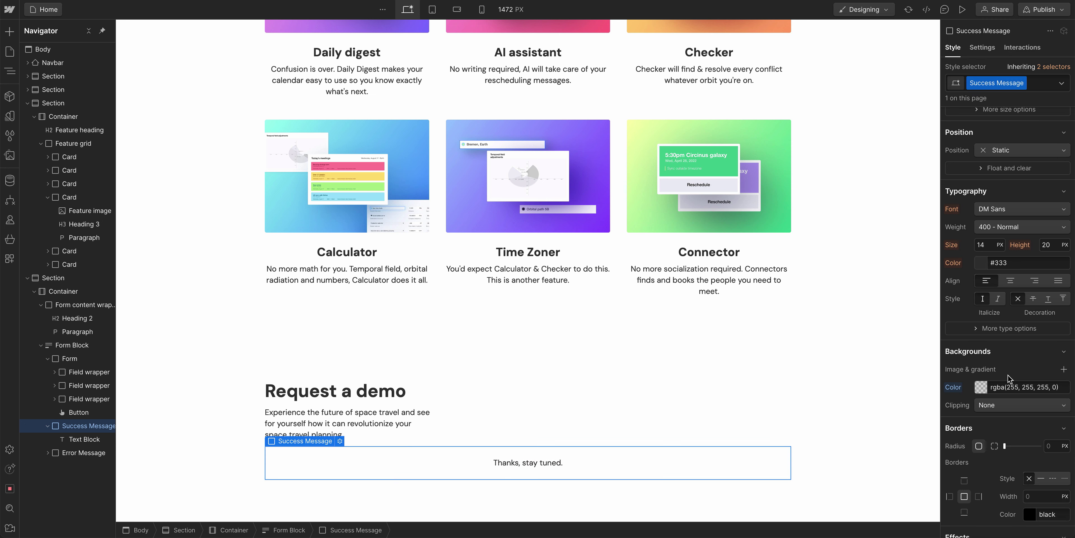
Give the success message 70 px top and bottom padding and a pale mint #eafff2 background.
{"action": "scroll", "coordinate": [1013, 220], "scroll_direction": "up", "scroll_amount": 6}
{"action": "left_click_drag", "start_coordinate": [1012, 197], "coordinate": [1012, 219]}
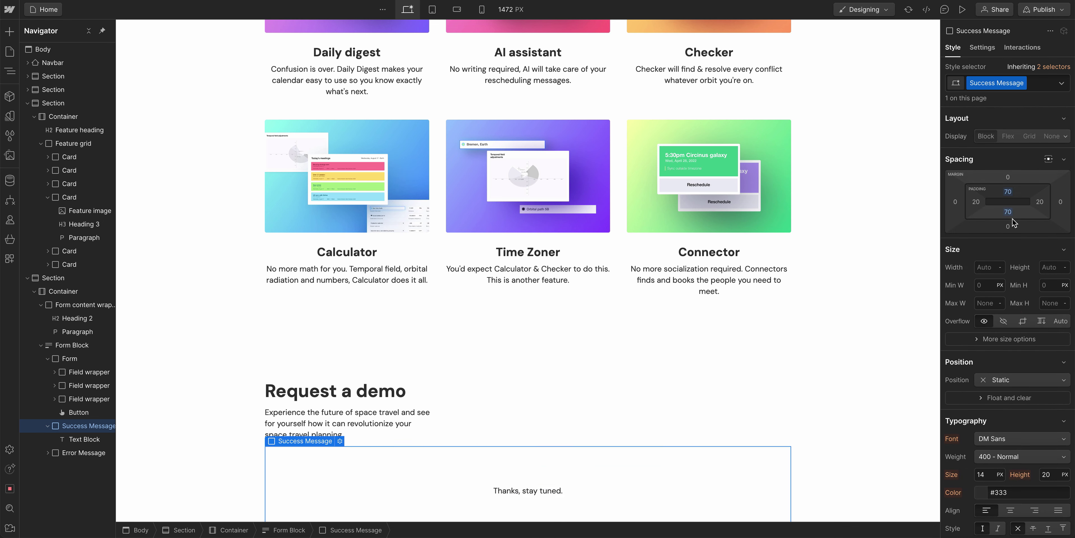
{"action": "scroll", "coordinate": [884, 252], "scroll_direction": "down", "scroll_amount": 2}
{"action": "scroll", "coordinate": [985, 307], "scroll_direction": "down", "scroll_amount": 7}
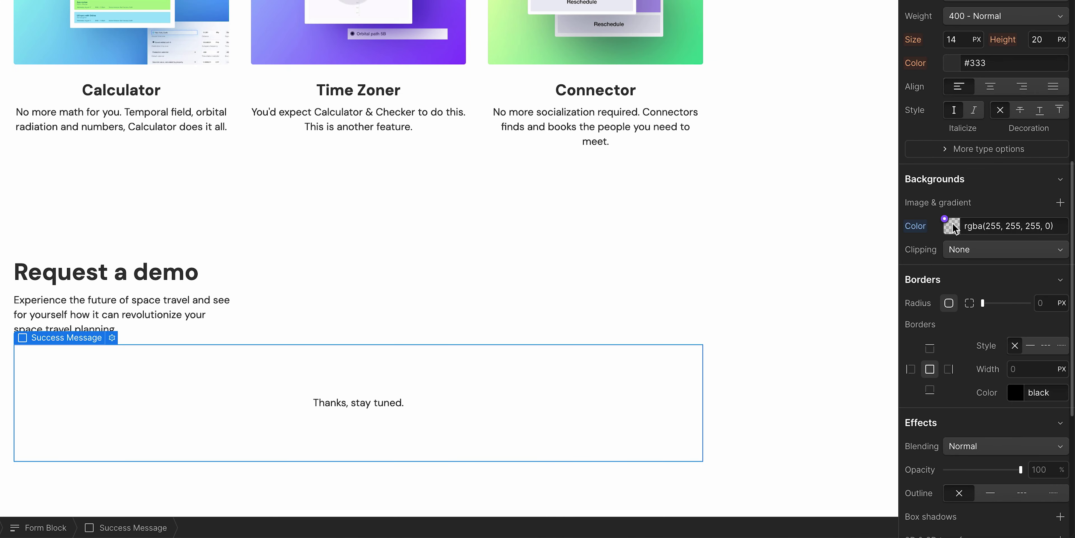
{"action": "left_click", "coordinate": [954, 225]}
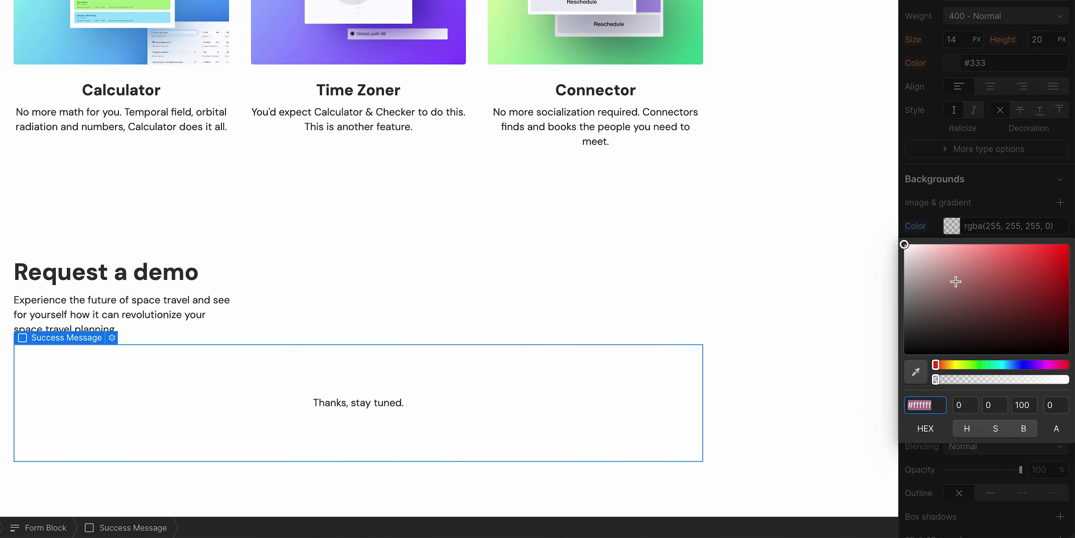
{"action": "left_click_drag", "start_coordinate": [979, 362], "coordinate": [985, 363]}
{"action": "left_click", "coordinate": [953, 244]}
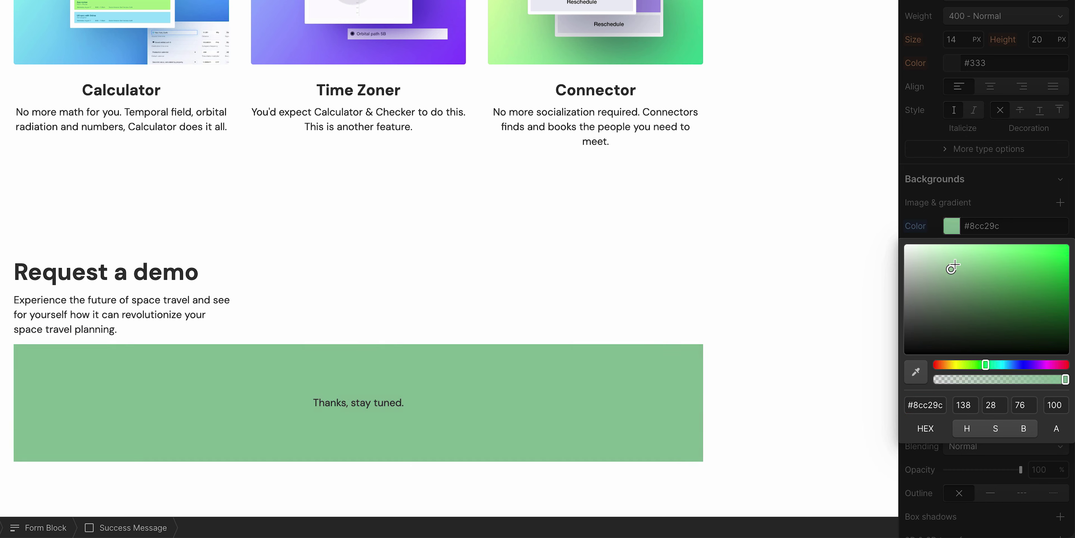
{"action": "left_click_drag", "start_coordinate": [952, 243], "coordinate": [928, 244]}
{"action": "left_click", "coordinate": [942, 225]}
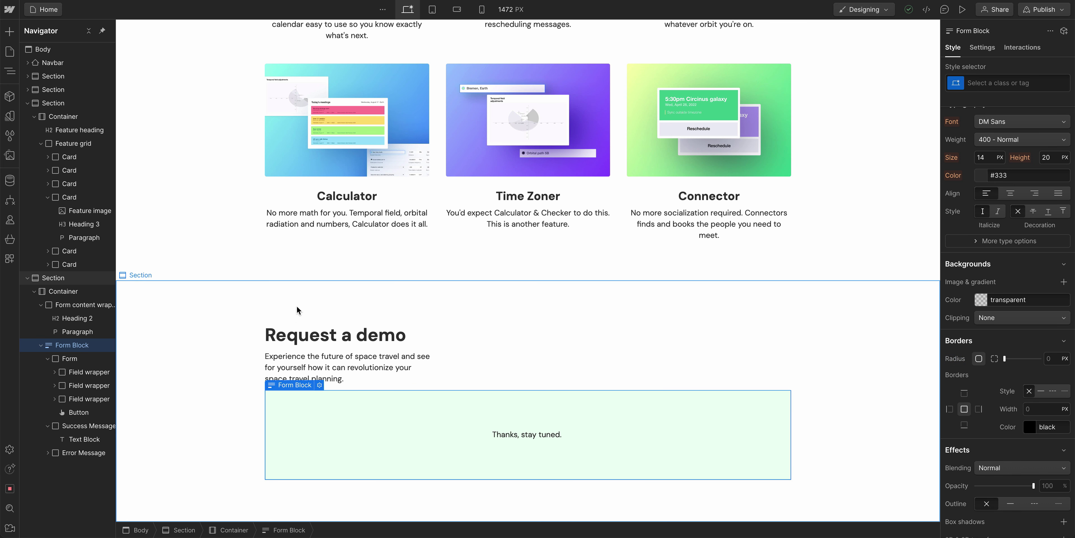
Set the form block to its Error state and apply the Success Message class to the error message.
{"action": "left_click", "coordinate": [983, 48]}
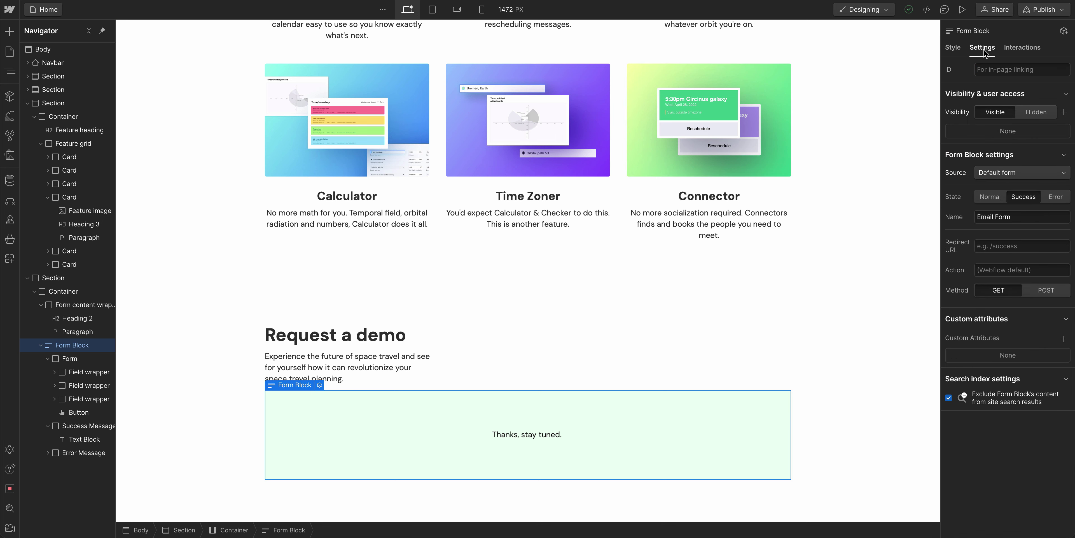
{"action": "left_click", "coordinate": [1065, 199]}
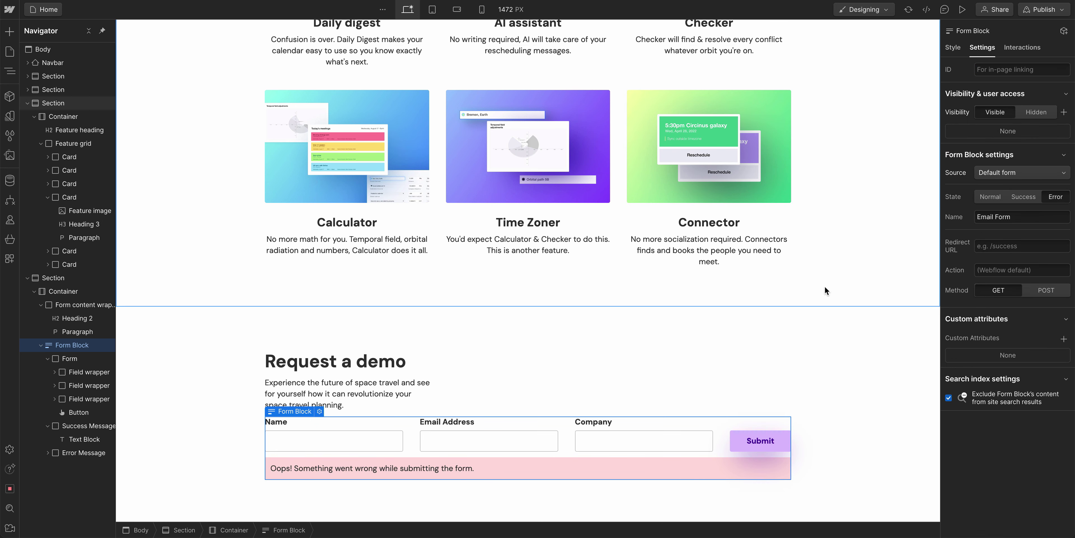
{"action": "left_click", "coordinate": [492, 462]}
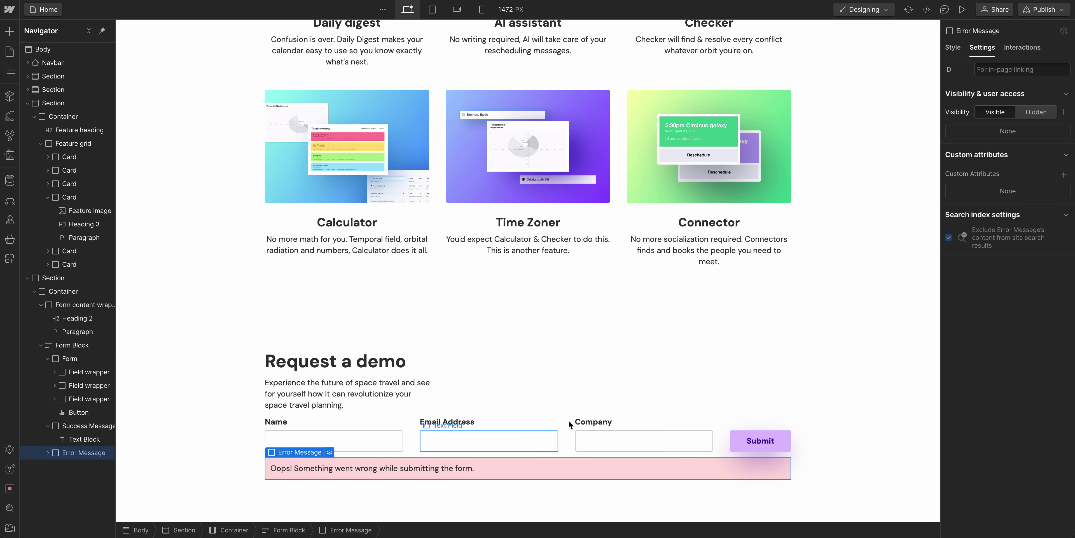
{"action": "left_click", "coordinate": [951, 47]}
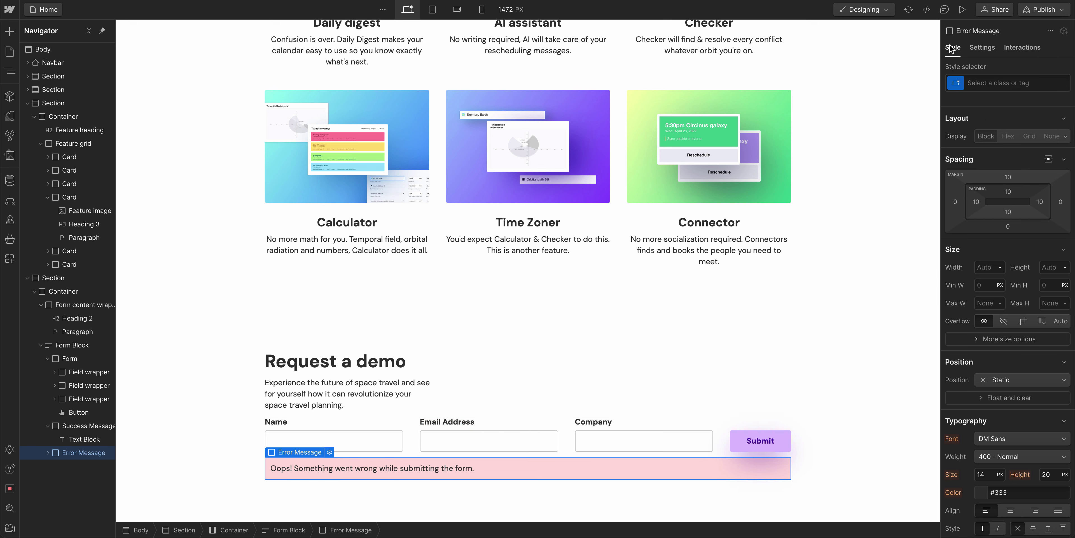
{"action": "left_click", "coordinate": [980, 79]}
{"action": "type", "text": "Success"}
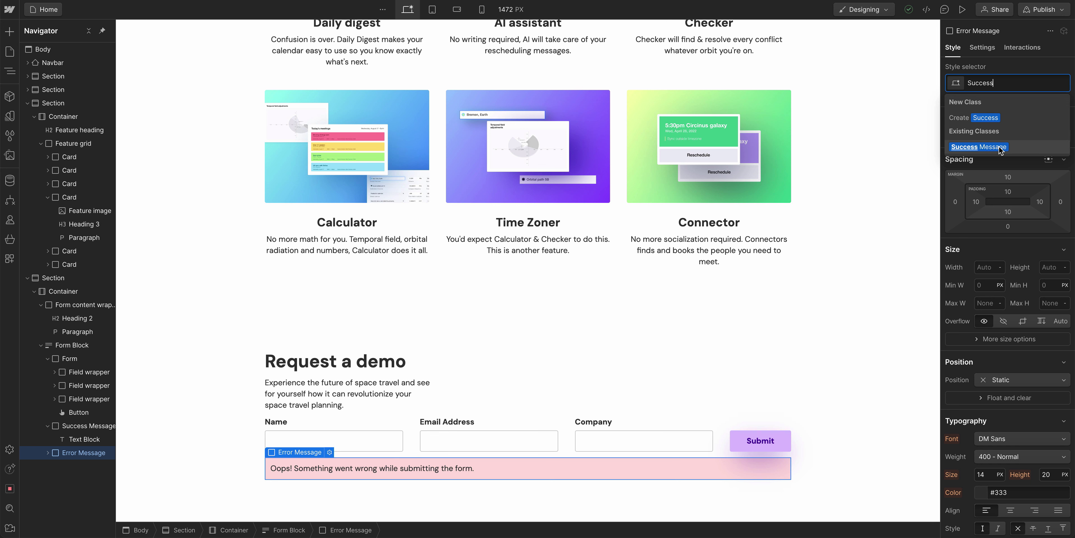
{"action": "left_click", "coordinate": [1000, 146]}
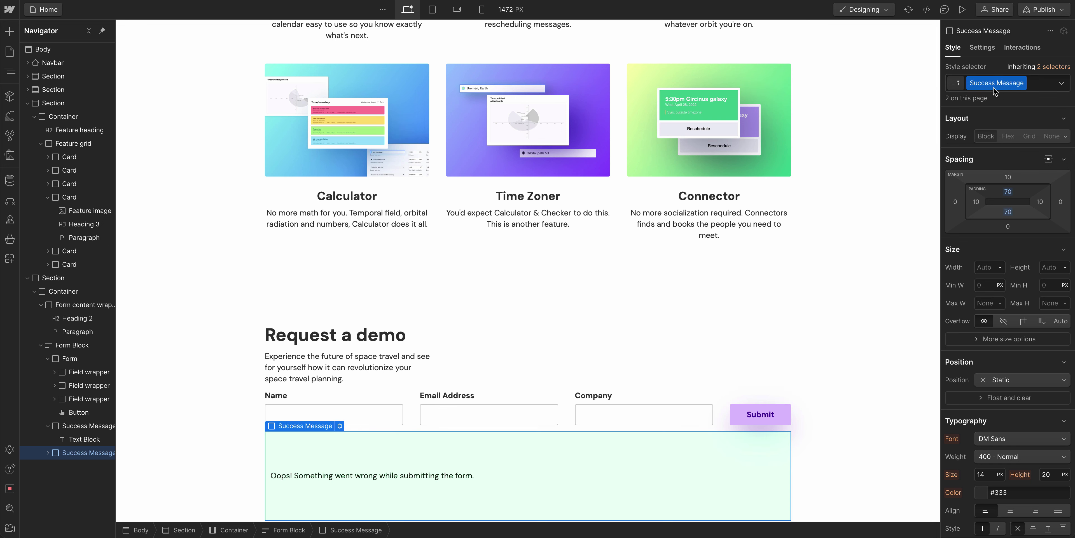
Rename the shared class to Message and center-align the message text.
{"action": "left_click_drag", "start_coordinate": [995, 82], "coordinate": [975, 82]}
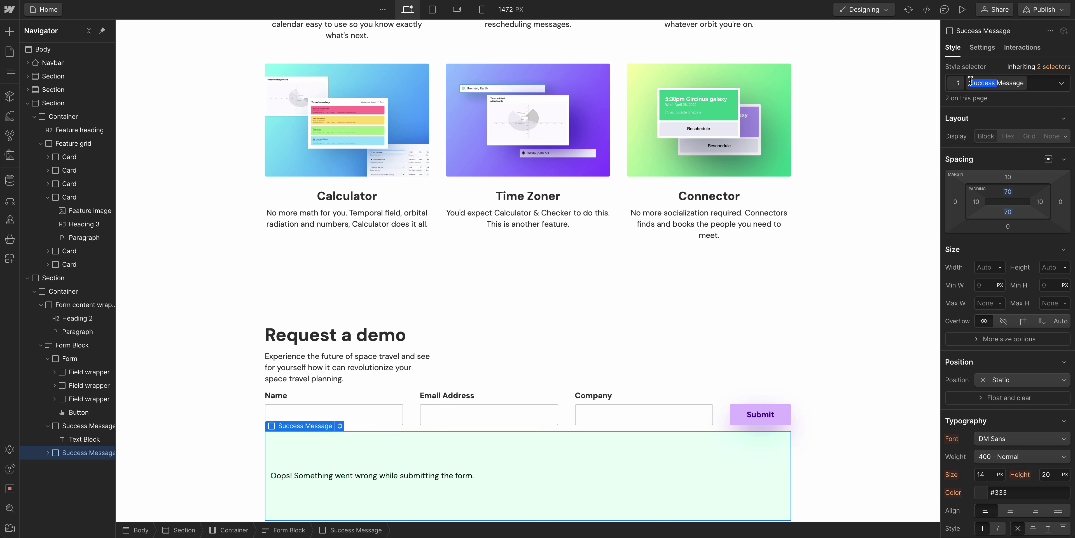
{"action": "key", "text": "BackSpace"}
{"action": "key", "text": "Return"}
{"action": "scroll", "coordinate": [984, 120], "scroll_direction": "down", "scroll_amount": 1}
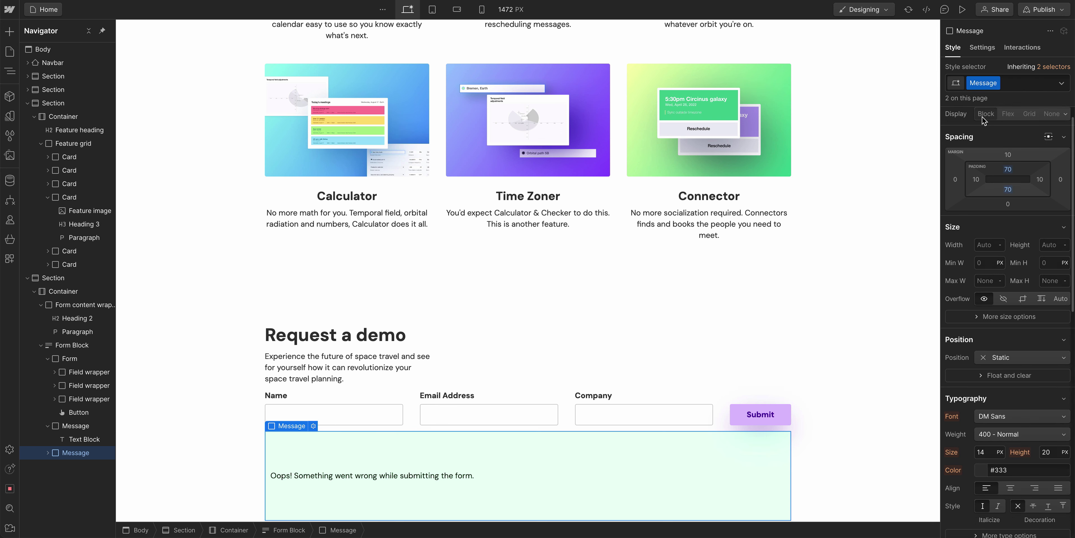
{"action": "scroll", "coordinate": [985, 120], "scroll_direction": "down", "scroll_amount": 8}
{"action": "left_click", "coordinate": [1010, 310]}
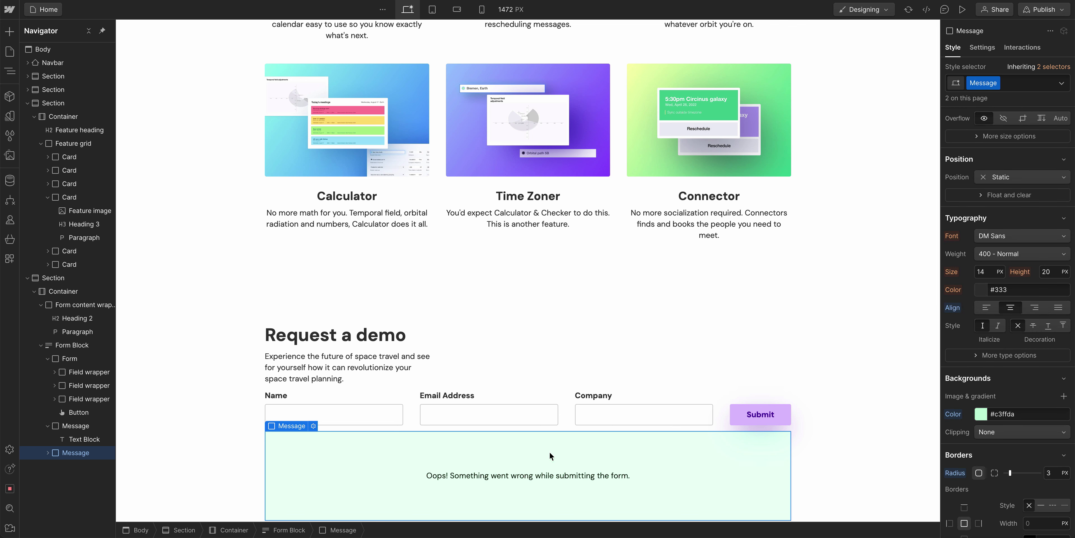
Switch the form block between success and error states to compare both messages.
{"action": "left_click", "coordinate": [104, 351]}
{"action": "left_click", "coordinate": [983, 47]}
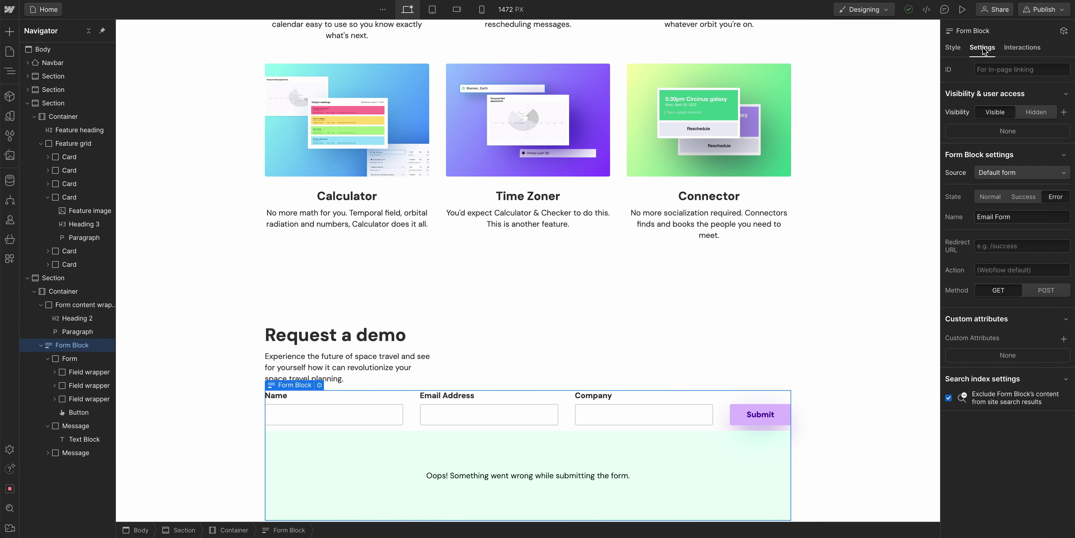
{"action": "left_click", "coordinate": [1023, 196]}
{"action": "left_click", "coordinate": [1049, 197]}
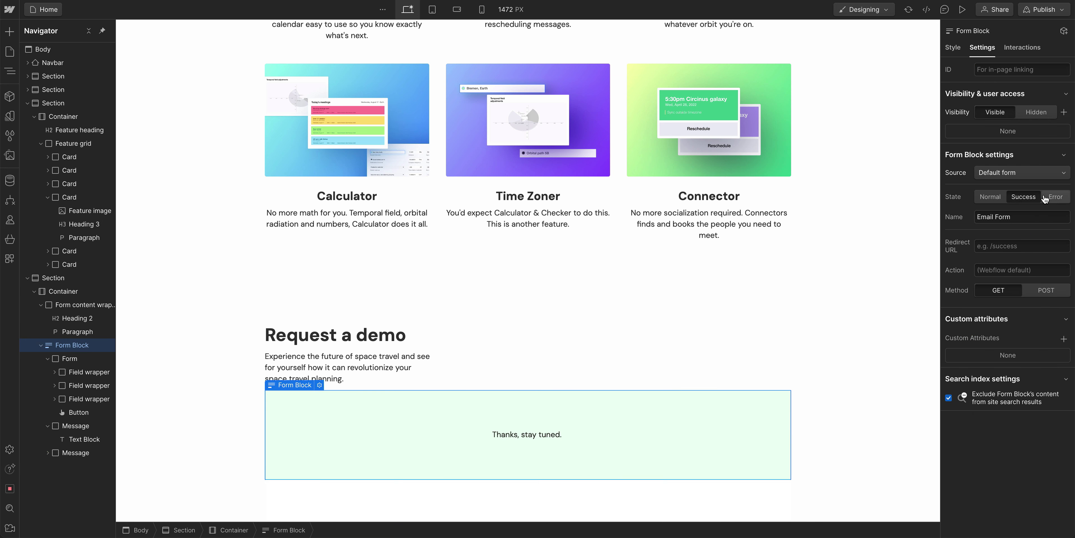
{"action": "left_click", "coordinate": [1031, 198]}
{"action": "left_click", "coordinate": [1056, 197]}
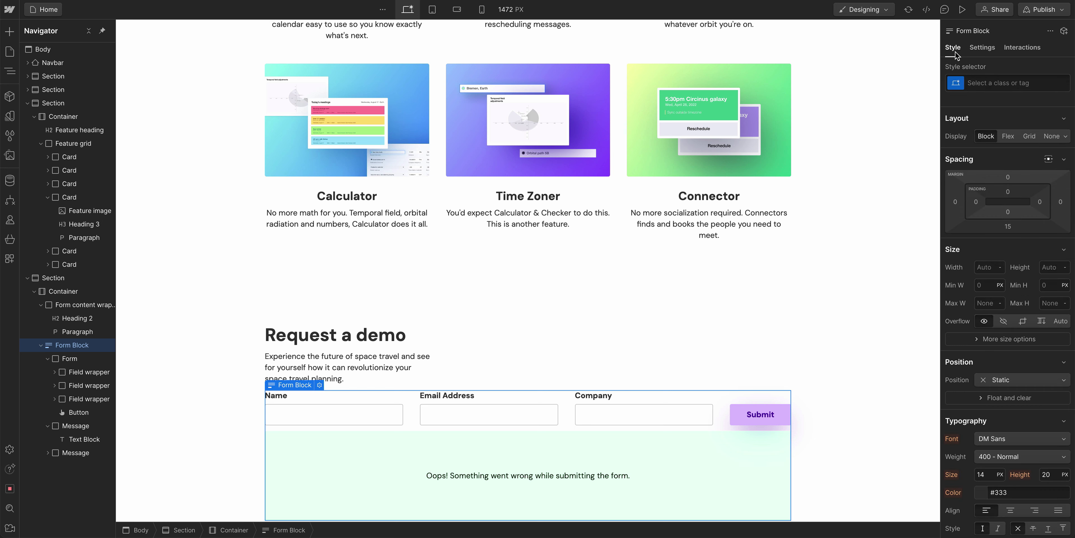
Add an Error combo class to the error Message.
{"action": "left_click", "coordinate": [696, 463]}
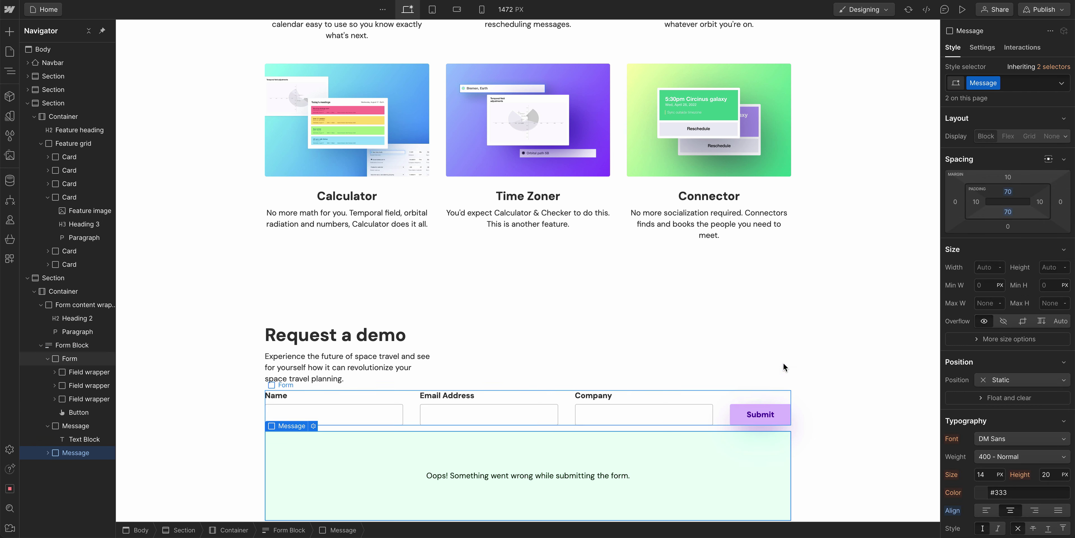
{"action": "left_click", "coordinate": [1019, 85]}
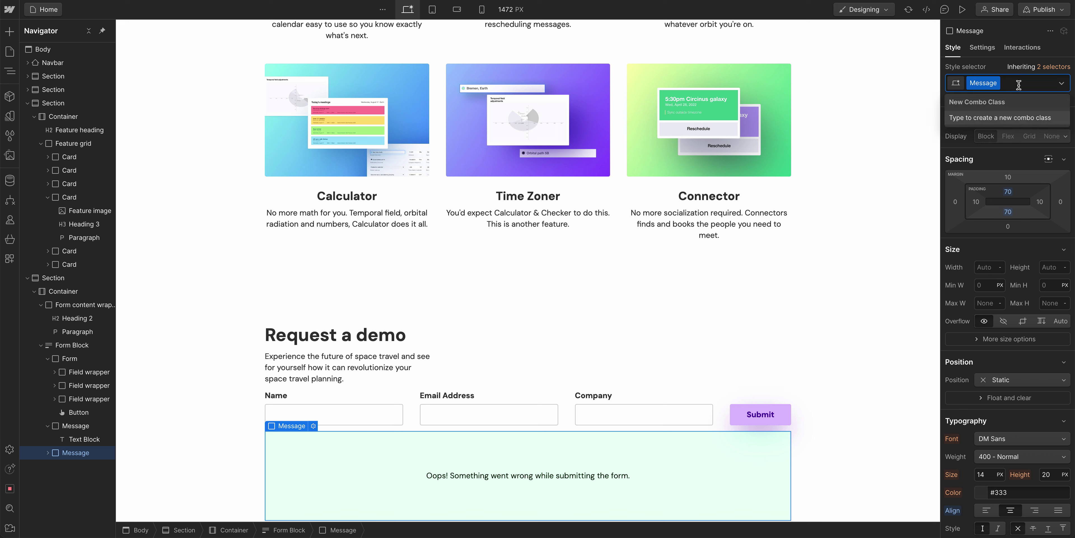
{"action": "type", "text": "Error"}
{"action": "key", "text": "Return"}
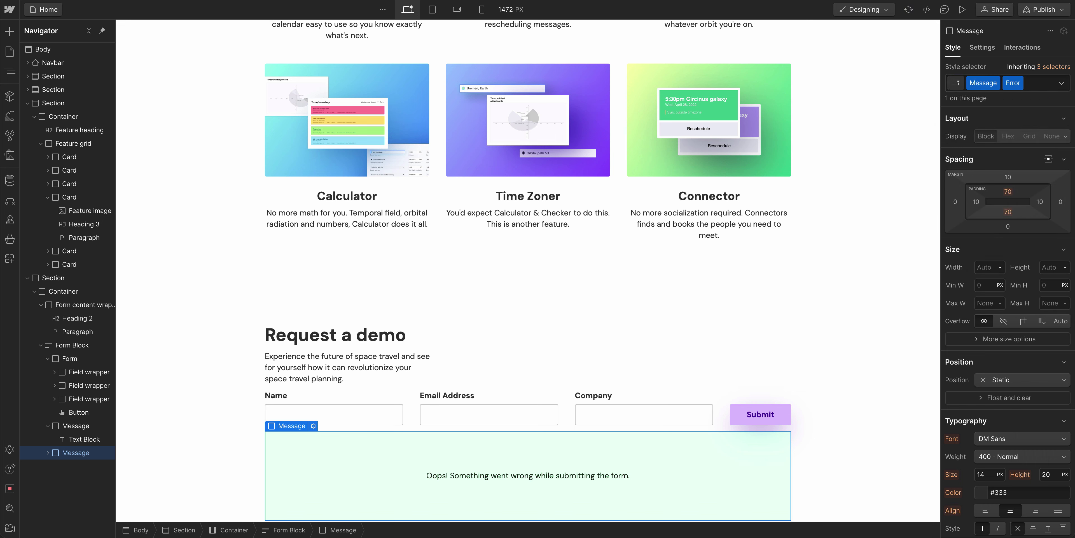
Give the error message a pale pink #ffeaee background.
{"action": "scroll", "coordinate": [1012, 118], "scroll_direction": "down", "scroll_amount": 1}
{"action": "scroll", "coordinate": [1012, 118], "scroll_direction": "down", "scroll_amount": 8}
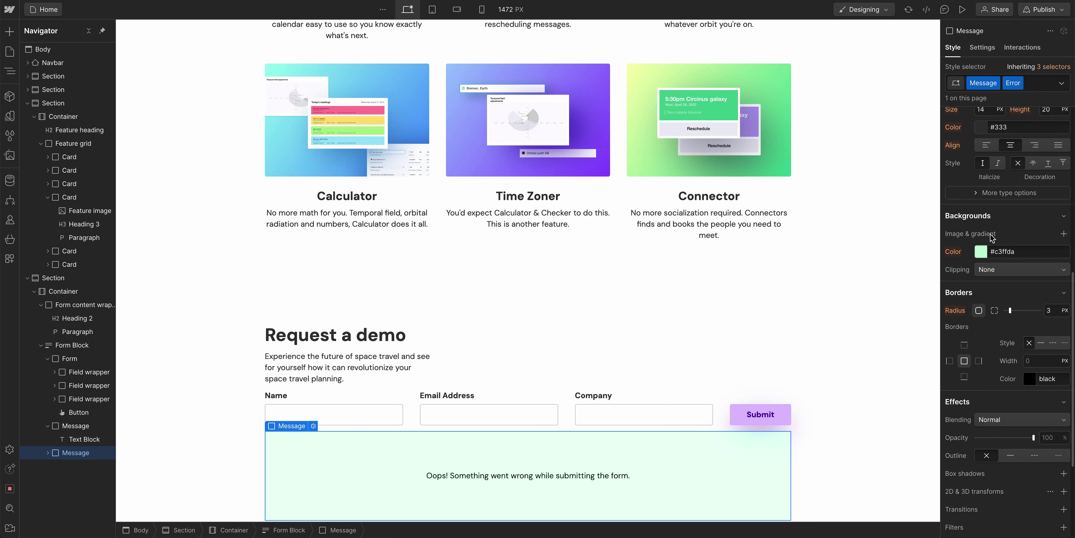
{"action": "left_click", "coordinate": [981, 252]}
{"action": "left_click_drag", "start_coordinate": [1005, 357], "coordinate": [1068, 357]}
{"action": "left_click", "coordinate": [1049, 326]}
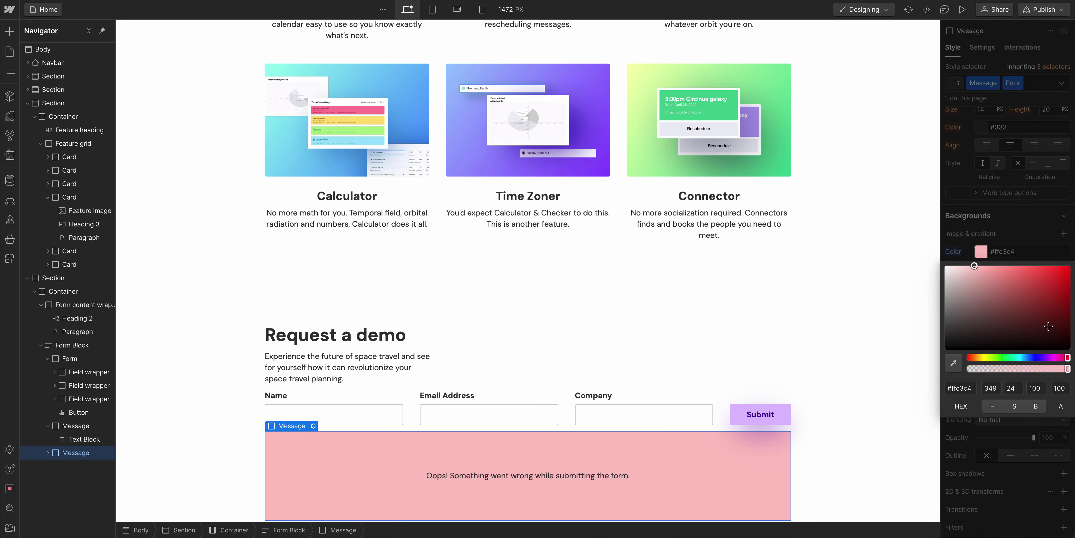
{"action": "left_click", "coordinate": [980, 275]}
{"action": "left_click_drag", "start_coordinate": [980, 274], "coordinate": [962, 266]}
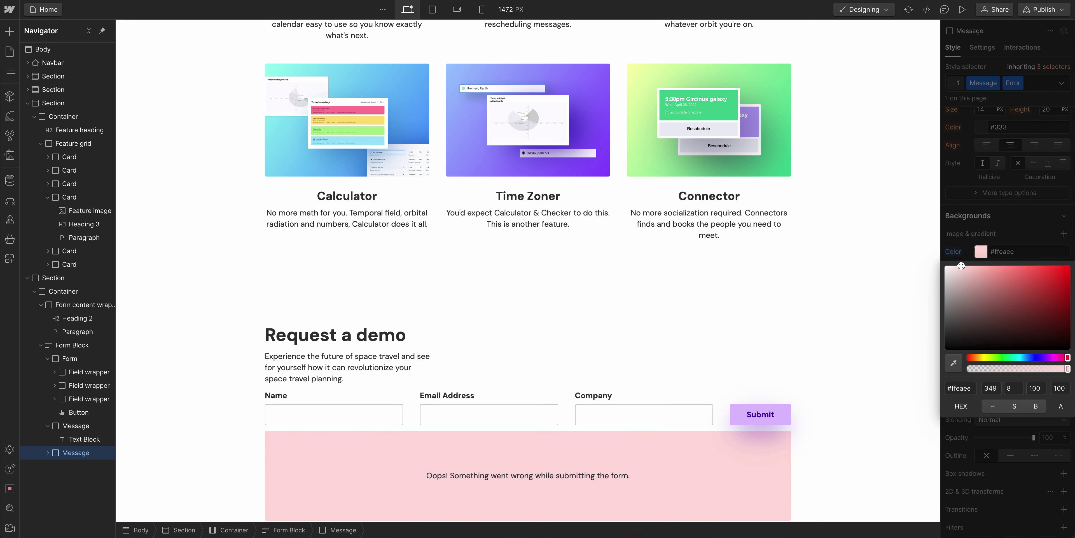
{"action": "left_click", "coordinate": [963, 252]}
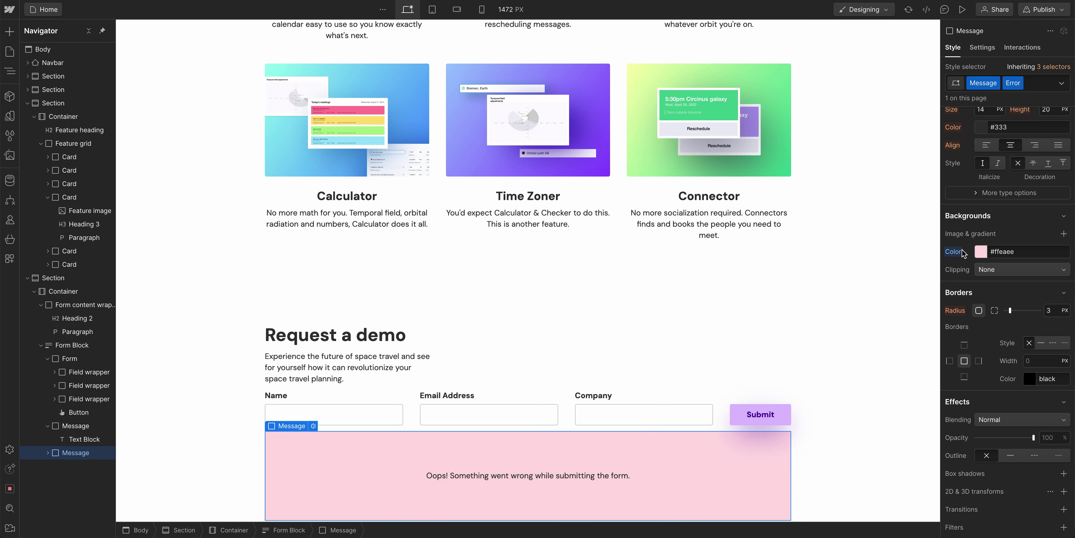
{"action": "scroll", "coordinate": [844, 295], "scroll_direction": "down", "scroll_amount": 1}
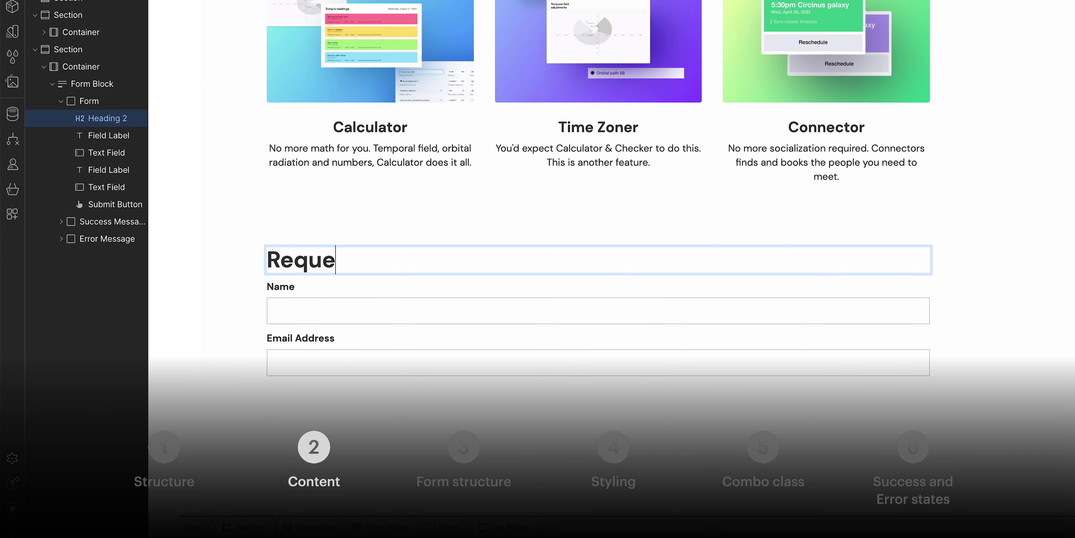
Search 'st a demo' and open the 'Building a web form - Web design tutorial' video page.
{"action": "type", "text": "st a demo"}
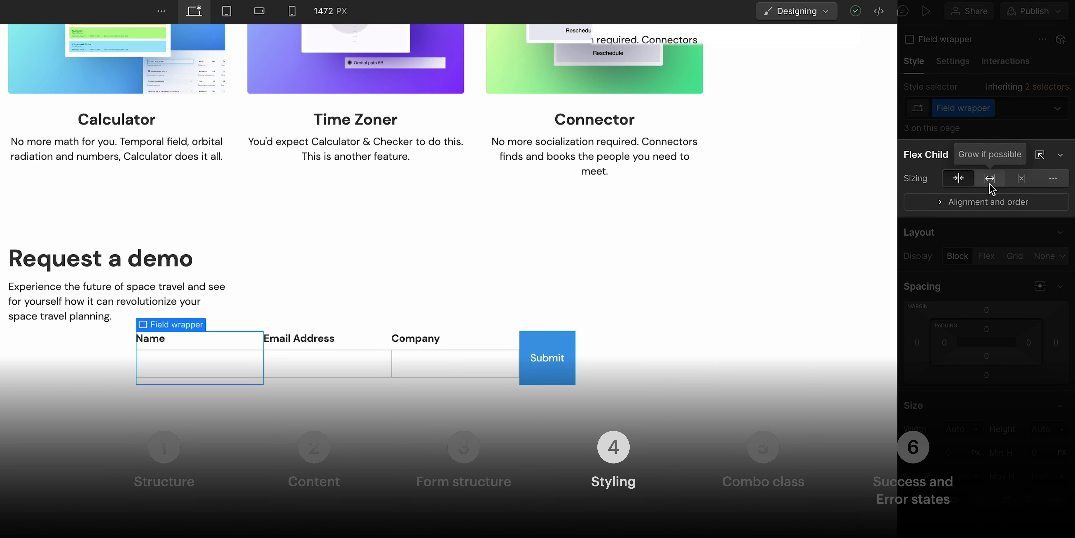
{"action": "left_click", "coordinate": [992, 187]}
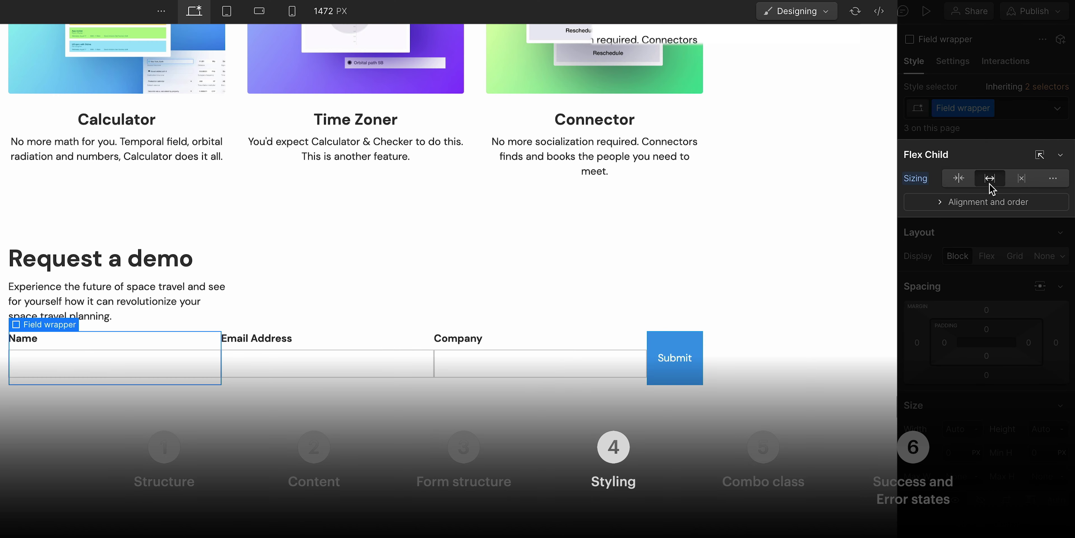